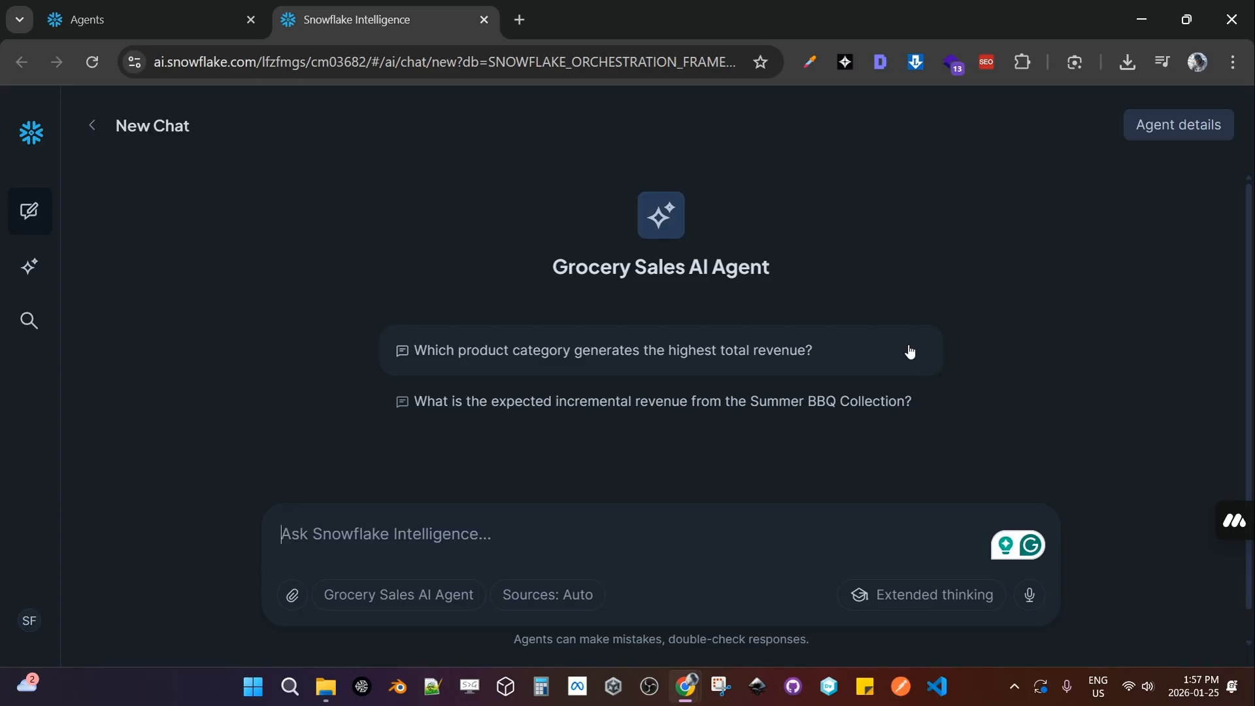
Ask the Grocery Sales AI Agent the suggested question about which product category generates the highest total revenue, and review the answer's chart.
{"action": "scroll", "coordinate": [752, 366], "scroll_direction": "down", "scroll_amount": 1}
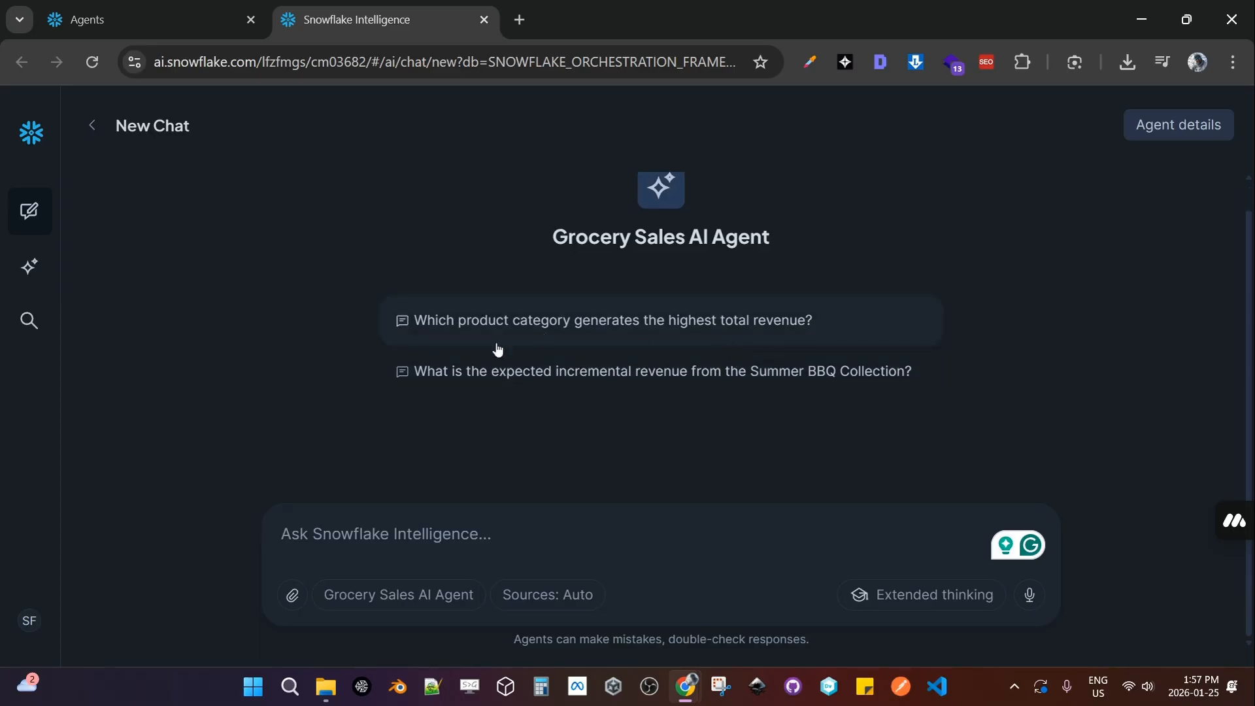
{"action": "left_click", "coordinate": [499, 320]}
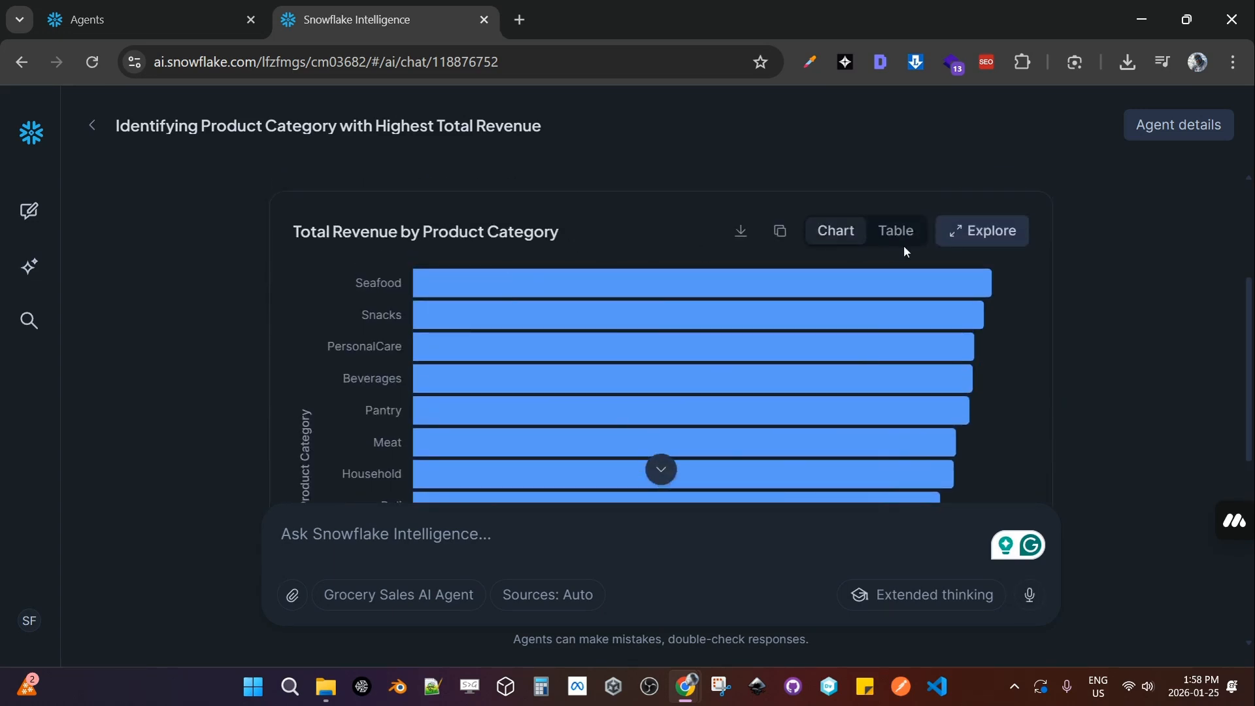
{"action": "scroll", "coordinate": [1077, 268], "scroll_direction": "down", "scroll_amount": 5}
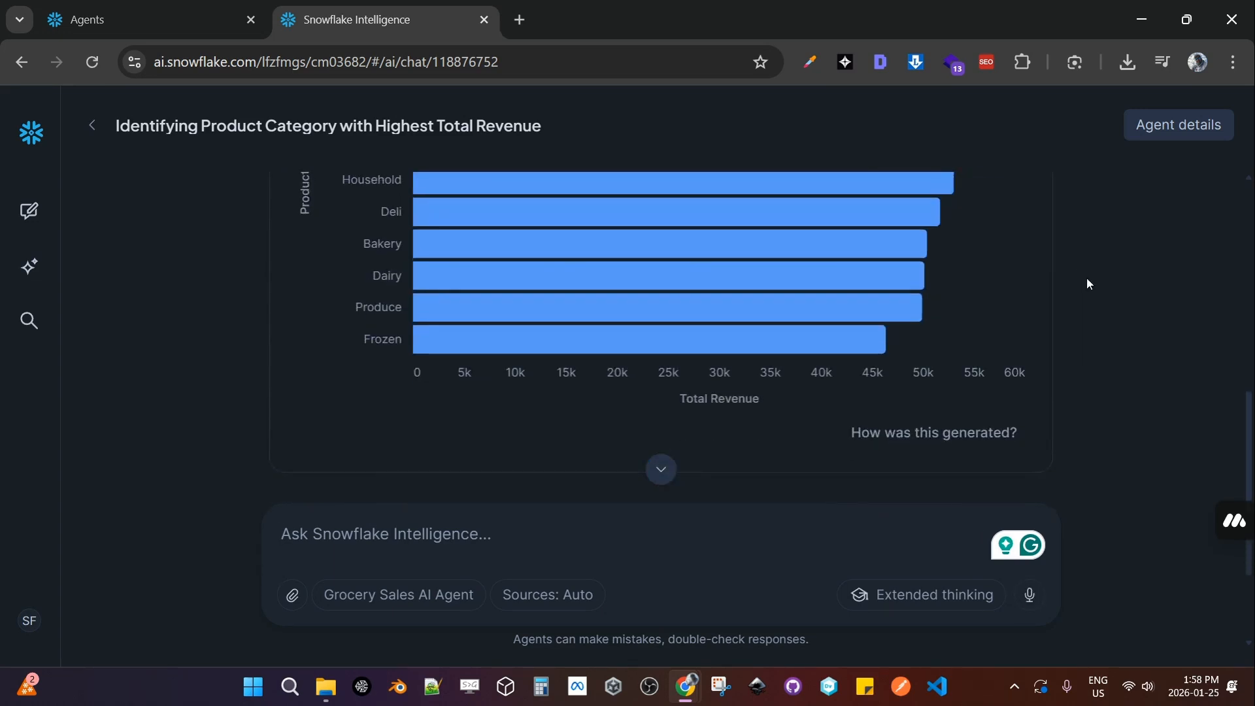
{"action": "scroll", "coordinate": [1112, 304], "scroll_direction": "up", "scroll_amount": 3}
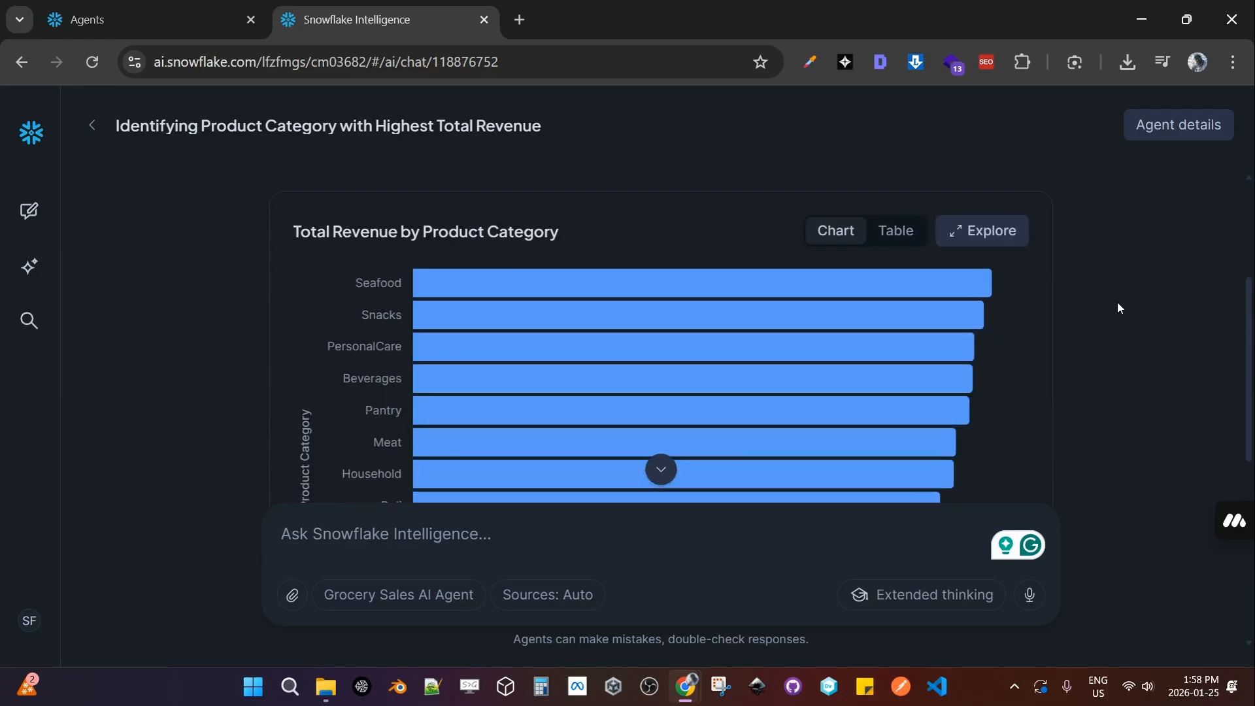
{"action": "scroll", "coordinate": [1116, 302], "scroll_direction": "up", "scroll_amount": 4}
{"action": "scroll", "coordinate": [1114, 308], "scroll_direction": "down", "scroll_amount": 8}
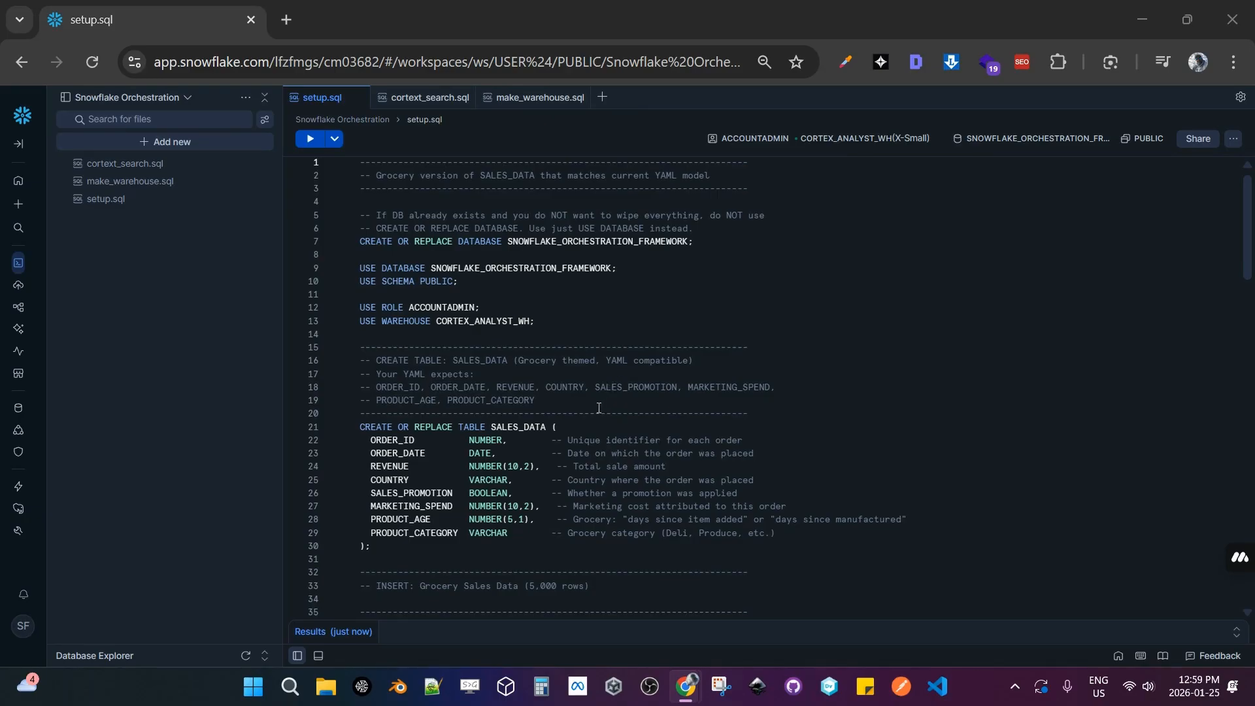
Examine the database setup, the SALES_DATA table definition and the start of its INSERT statement in setup.sql.
{"action": "scroll", "coordinate": [599, 407], "scroll_direction": "down", "scroll_amount": 3}
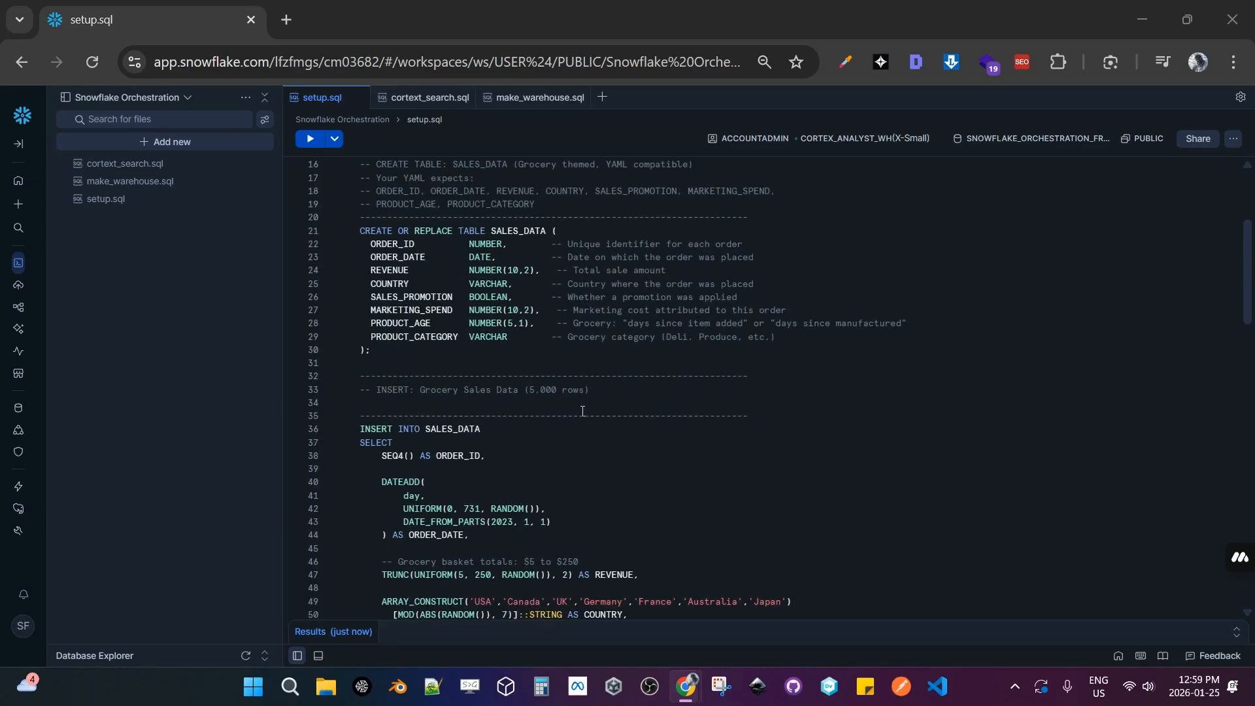
{"action": "scroll", "coordinate": [583, 412], "scroll_direction": "up", "scroll_amount": 2}
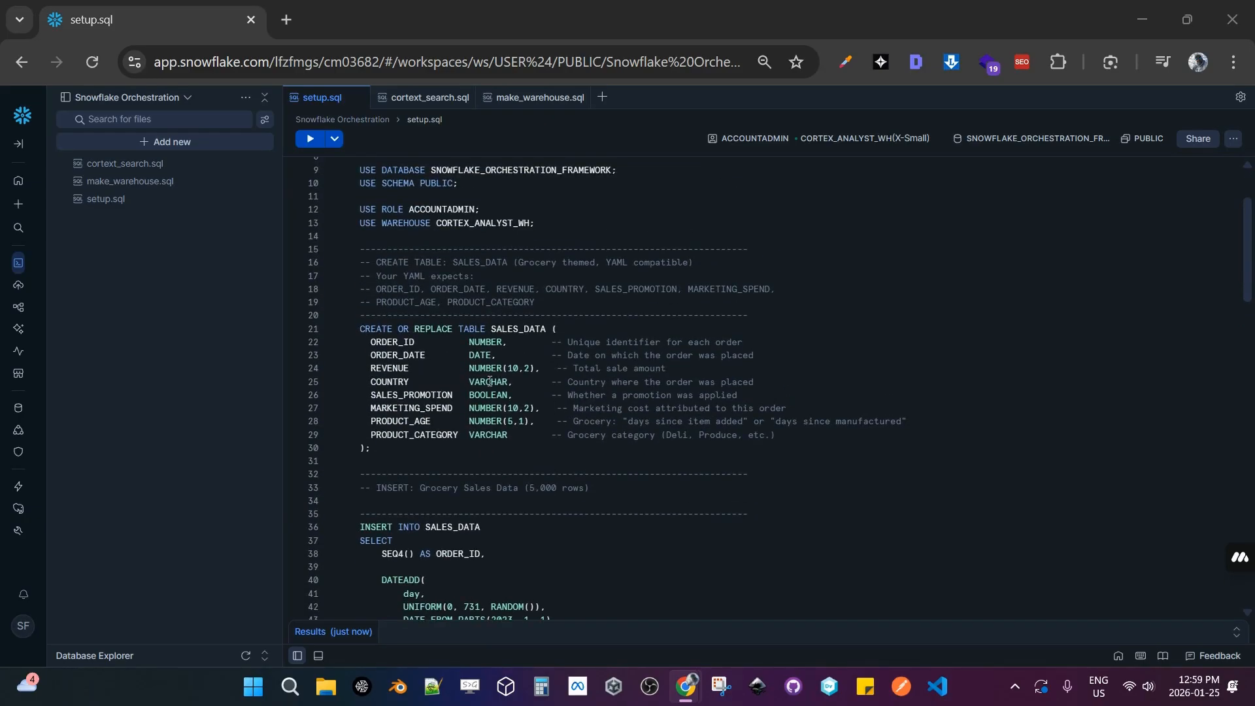
{"action": "scroll", "coordinate": [490, 381], "scroll_direction": "down", "scroll_amount": 3}
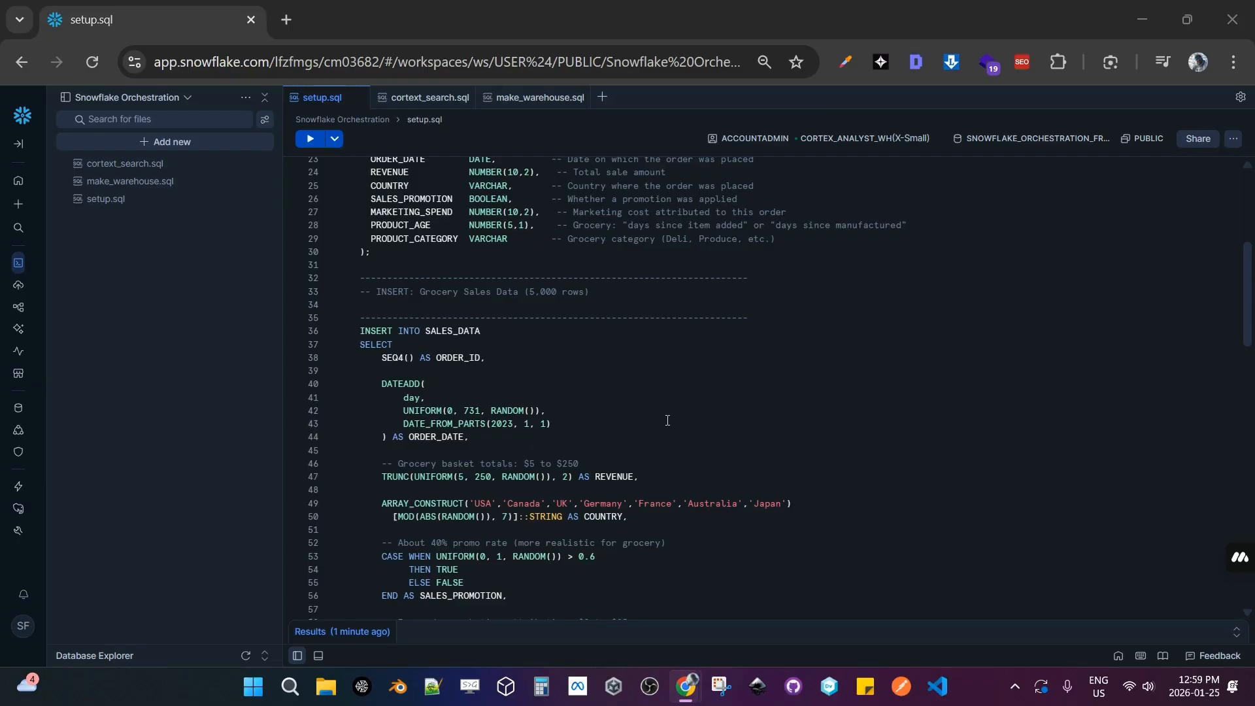
{"action": "scroll", "coordinate": [668, 420], "scroll_direction": "up", "scroll_amount": 3}
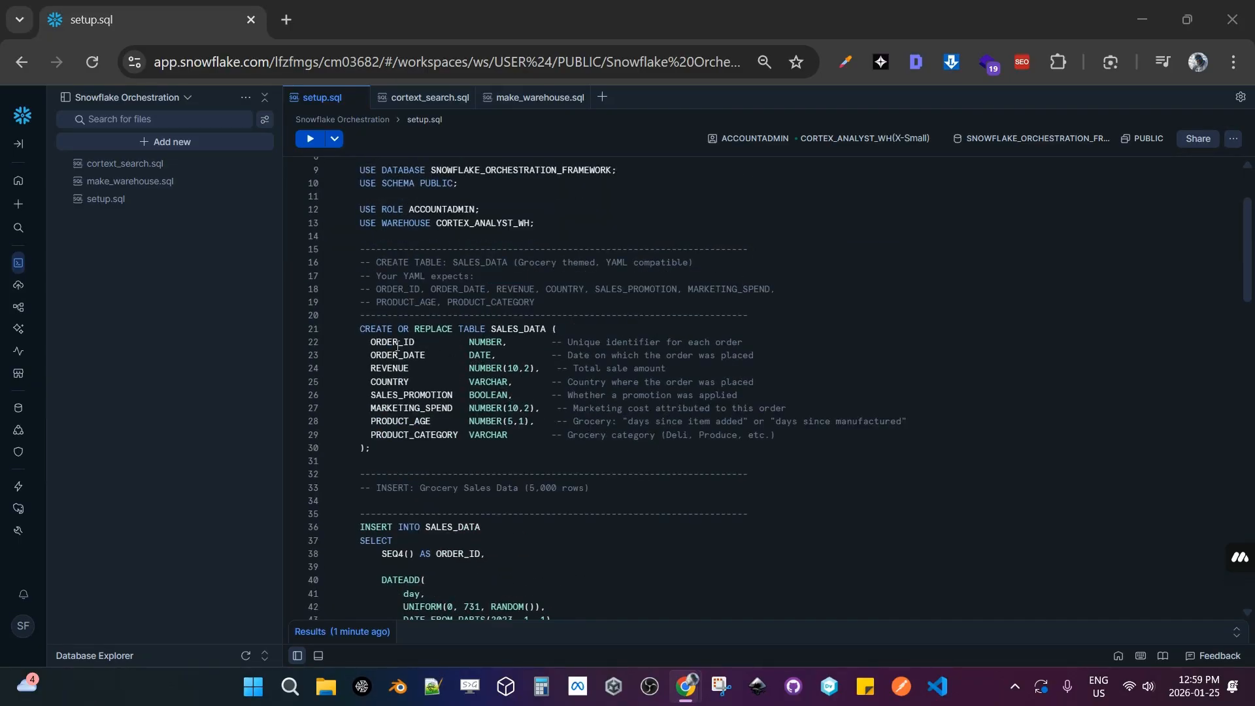
{"action": "scroll", "coordinate": [533, 346], "scroll_direction": "down", "scroll_amount": 3}
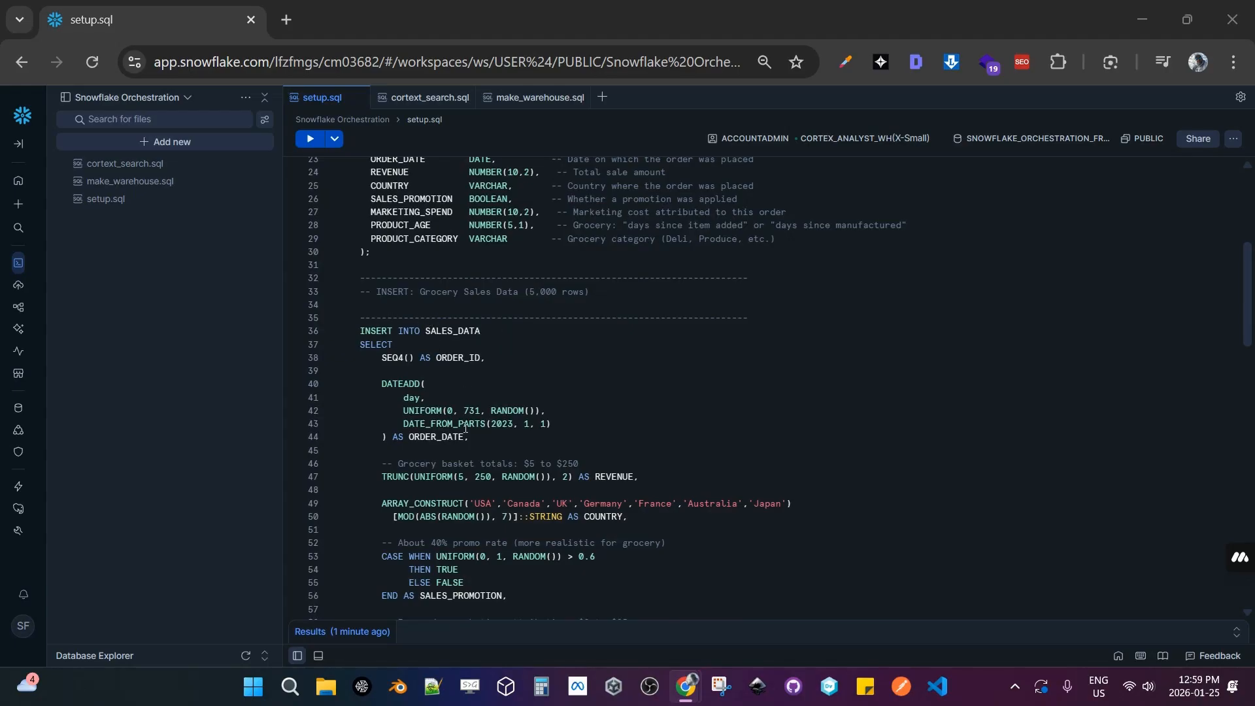
{"action": "scroll", "coordinate": [465, 427], "scroll_direction": "down", "scroll_amount": 2}
{"action": "scroll", "coordinate": [477, 426], "scroll_direction": "up", "scroll_amount": 3}
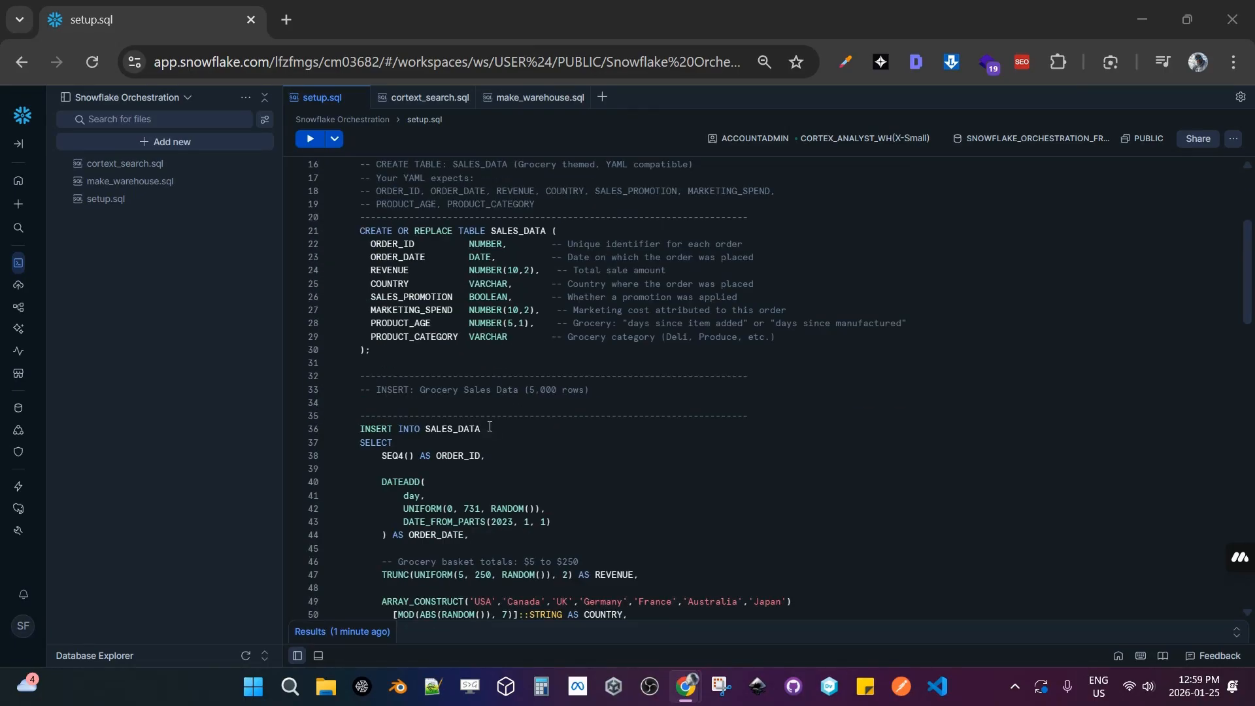
Read through the 5,000-row grocery data insert, product categories, quick-check queries and the ANALYST and SEARCH stage definitions in setup.sql.
{"action": "left_click_drag", "start_coordinate": [423, 391], "coordinate": [527, 391]}
{"action": "scroll", "coordinate": [441, 429], "scroll_direction": "down", "scroll_amount": 6}
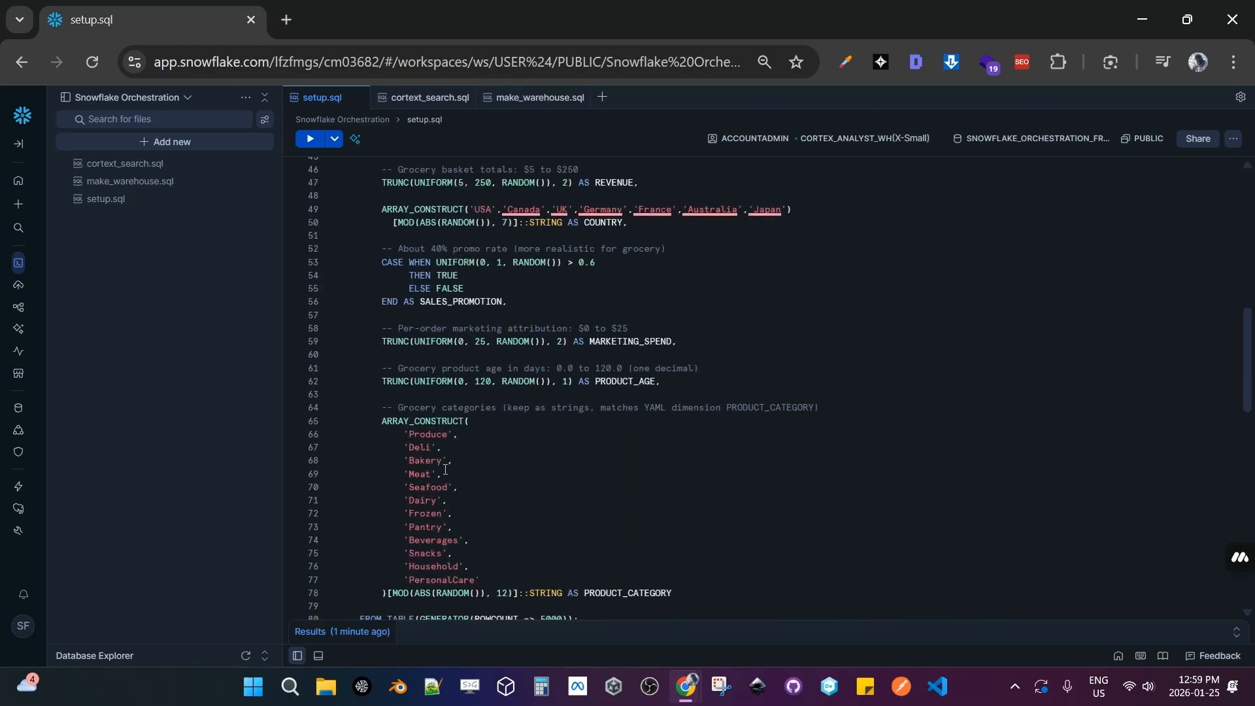
{"action": "scroll", "coordinate": [458, 496], "scroll_direction": "down", "scroll_amount": 2}
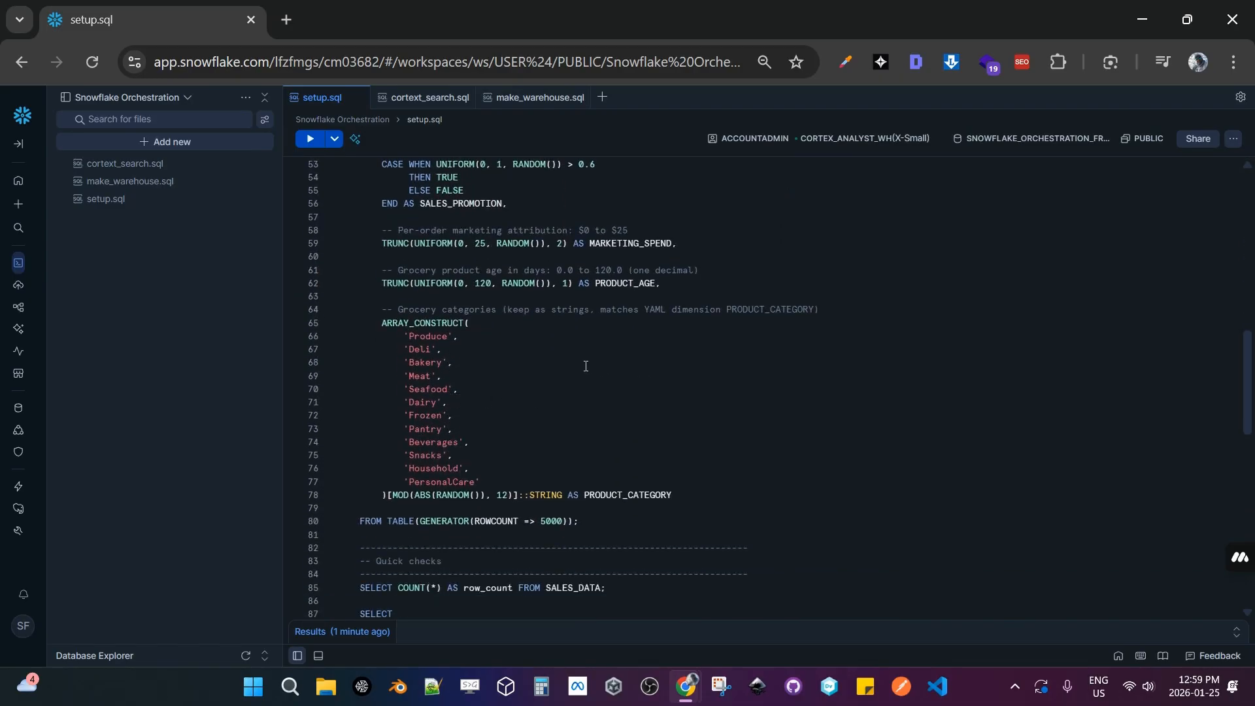
{"action": "scroll", "coordinate": [570, 378], "scroll_direction": "down", "scroll_amount": 4}
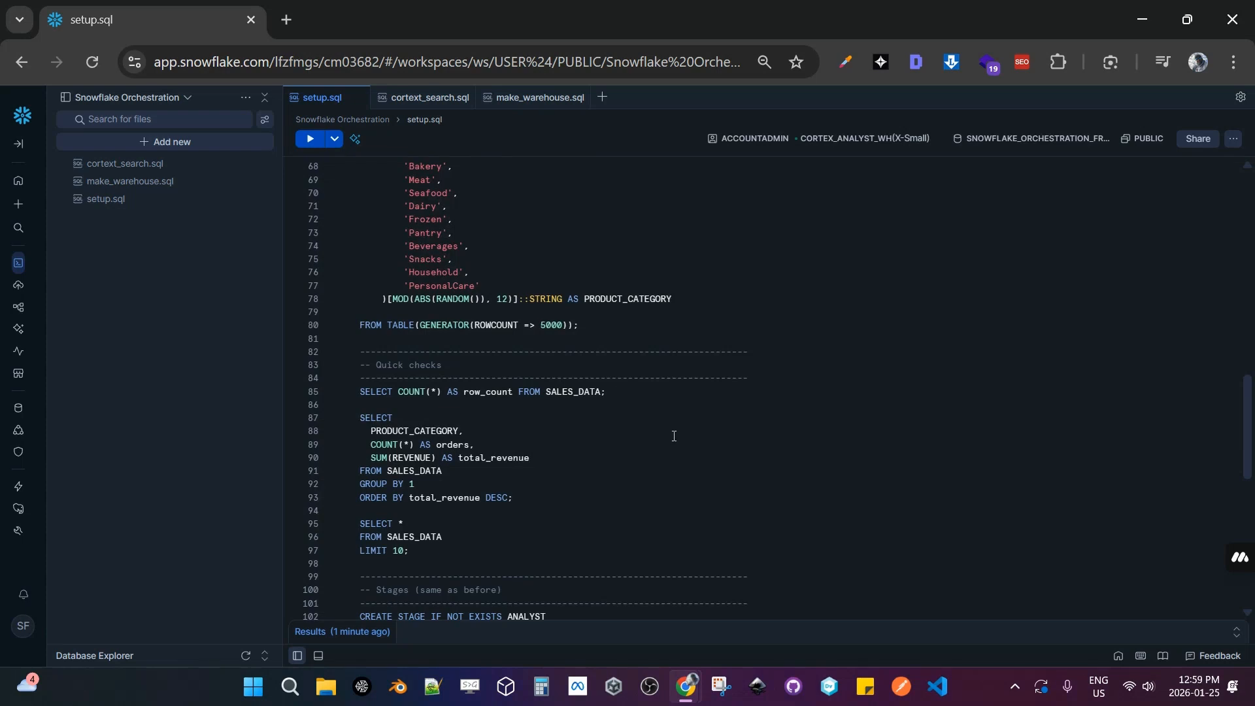
{"action": "scroll", "coordinate": [817, 492], "scroll_direction": "up", "scroll_amount": 2}
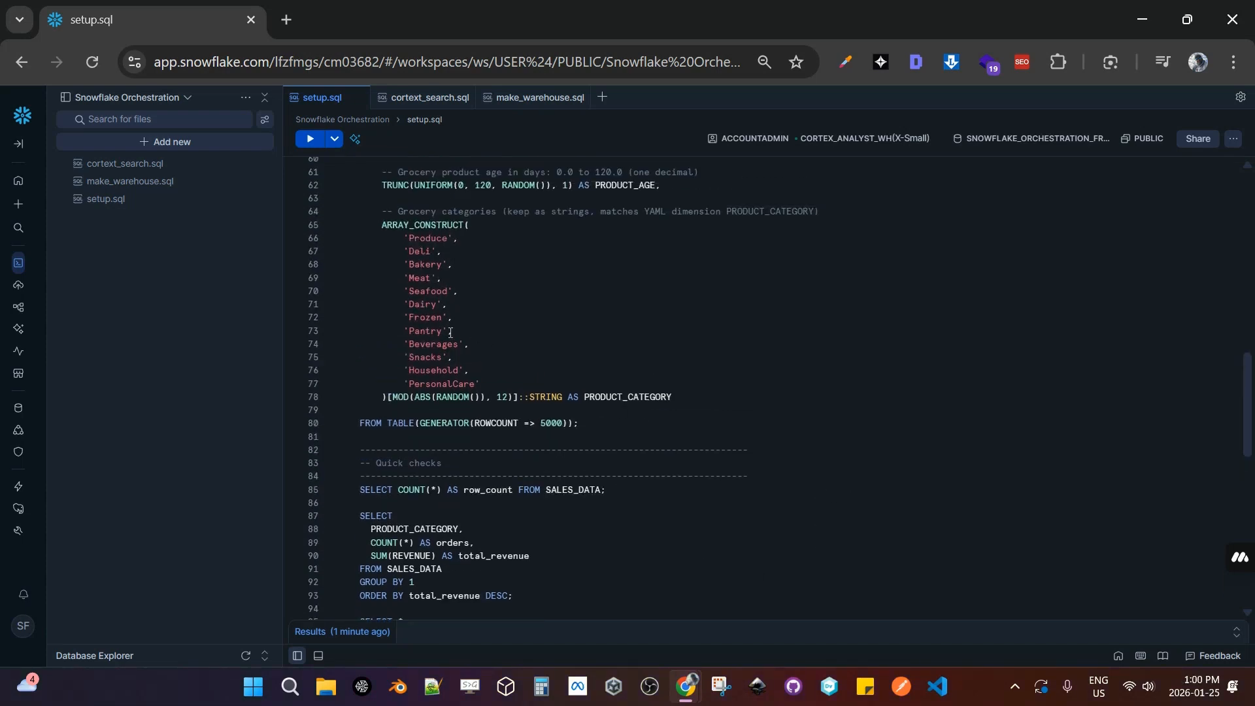
{"action": "scroll", "coordinate": [543, 367], "scroll_direction": "down", "scroll_amount": 4}
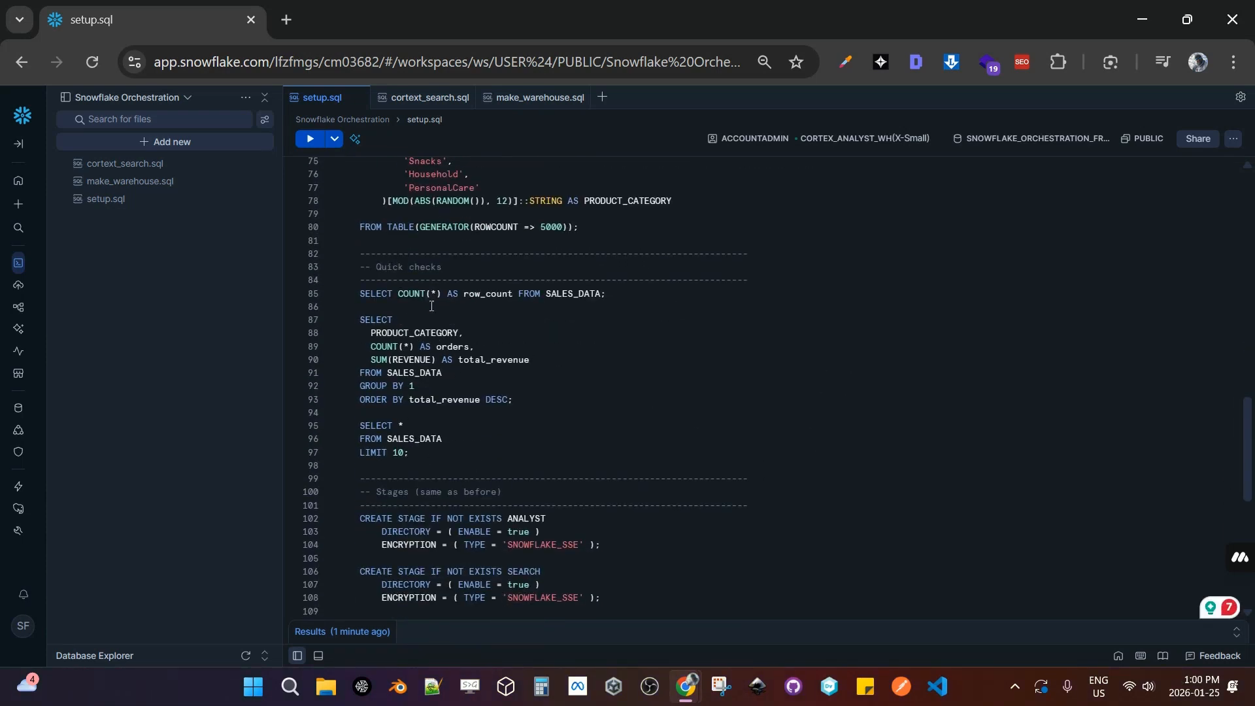
{"action": "scroll", "coordinate": [476, 347], "scroll_direction": "down", "scroll_amount": 4}
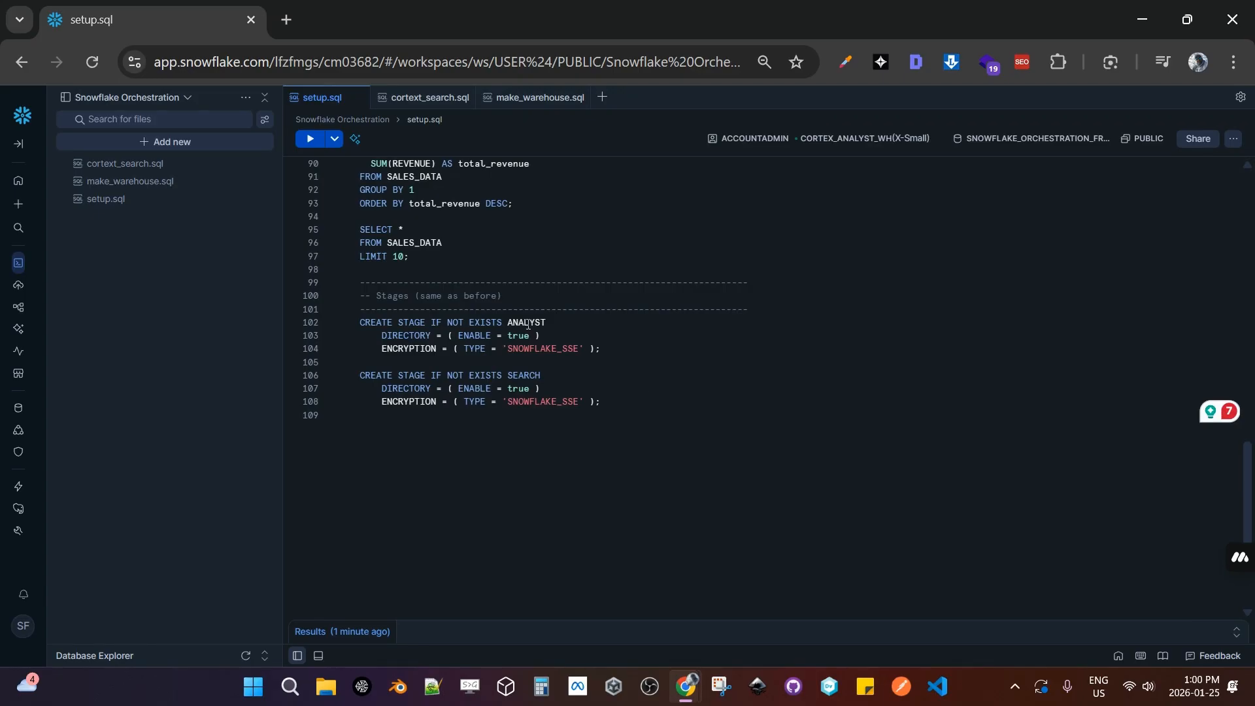
{"action": "scroll", "coordinate": [513, 300], "scroll_direction": "up", "scroll_amount": 6}
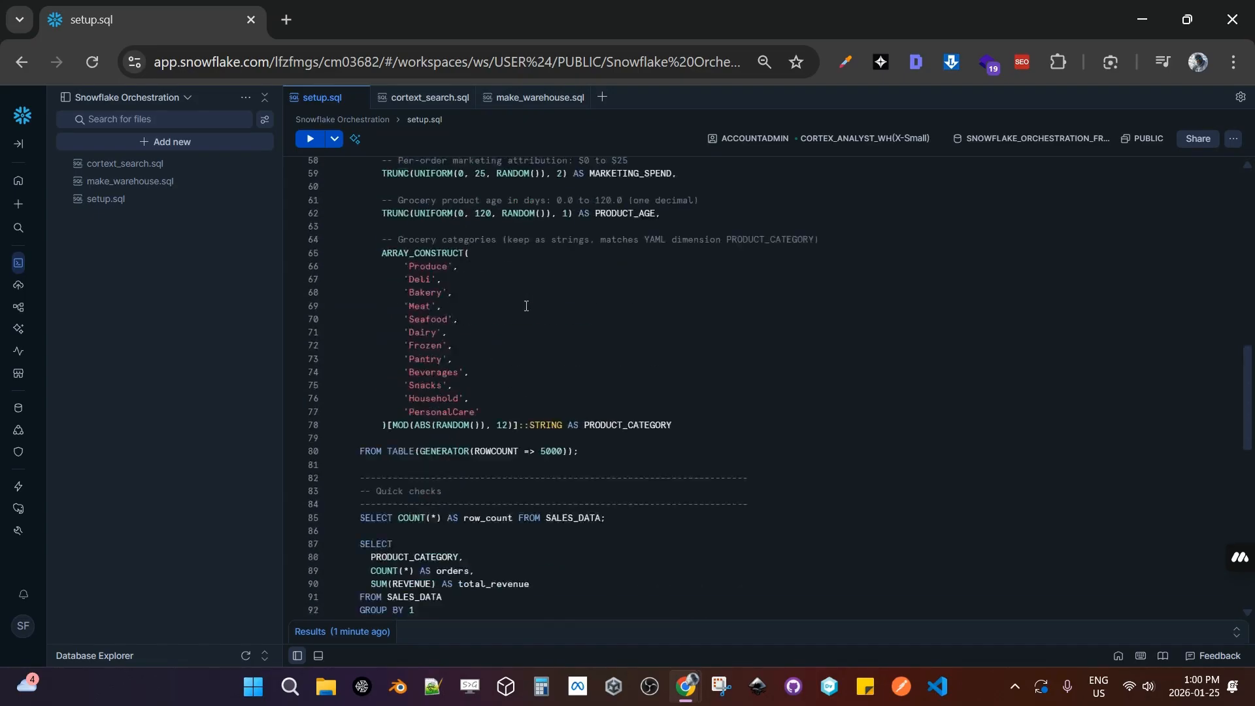
{"action": "scroll", "coordinate": [523, 308], "scroll_direction": "down", "scroll_amount": 6}
{"action": "left_click", "coordinate": [518, 376]}
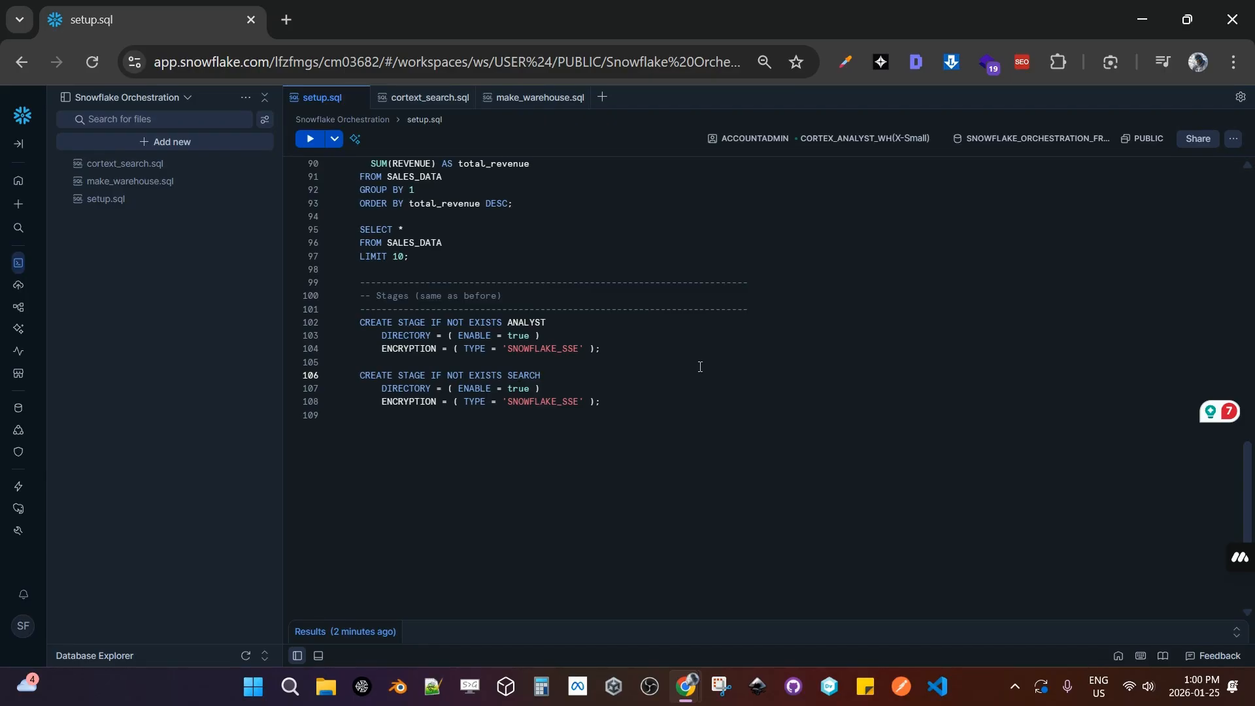
{"action": "scroll", "coordinate": [700, 367], "scroll_direction": "up", "scroll_amount": 18}
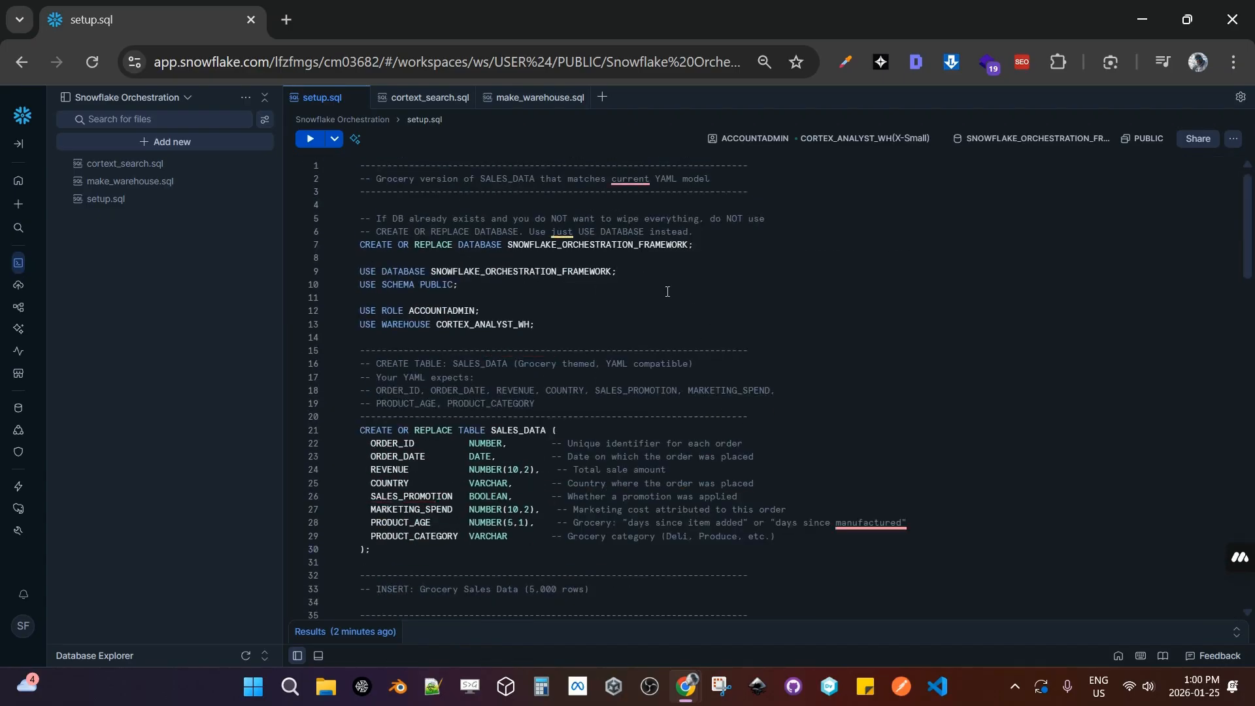
Check the CORTEX_ANALYST_WH definition in make_warehouse.sql, and run all statements of setup.sql.
{"action": "left_click", "coordinate": [521, 98]}
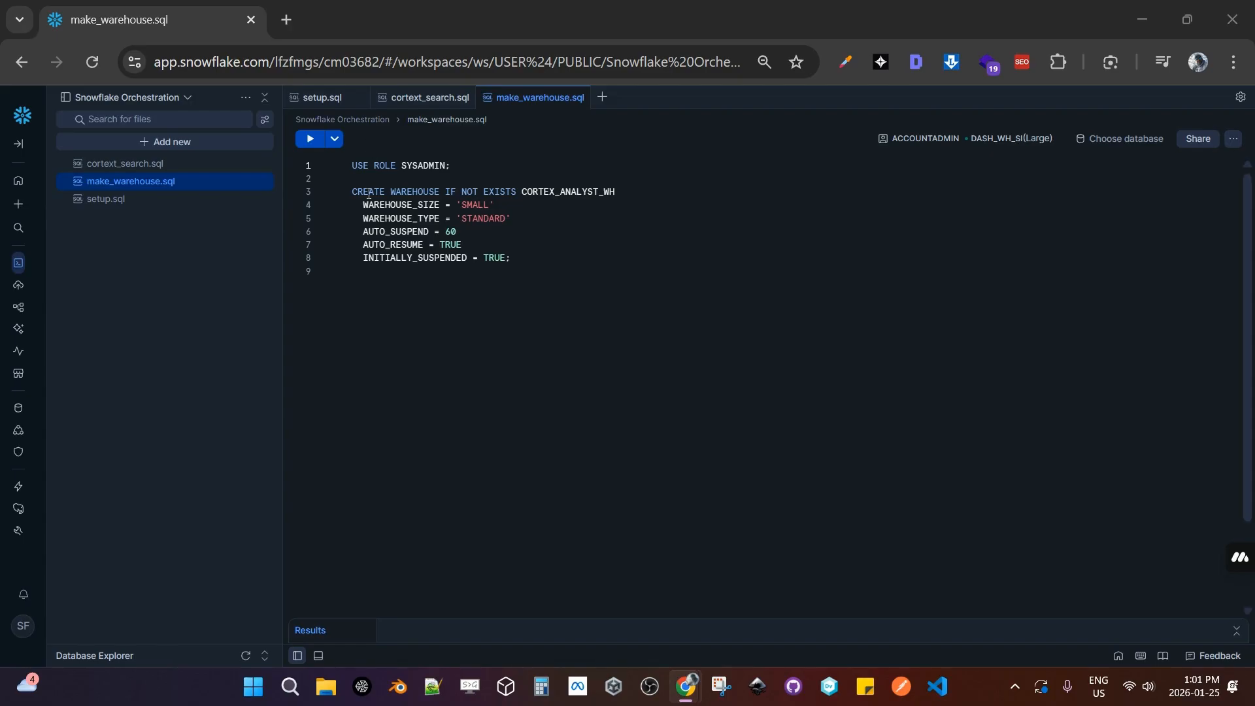
{"action": "left_click", "coordinate": [318, 97]}
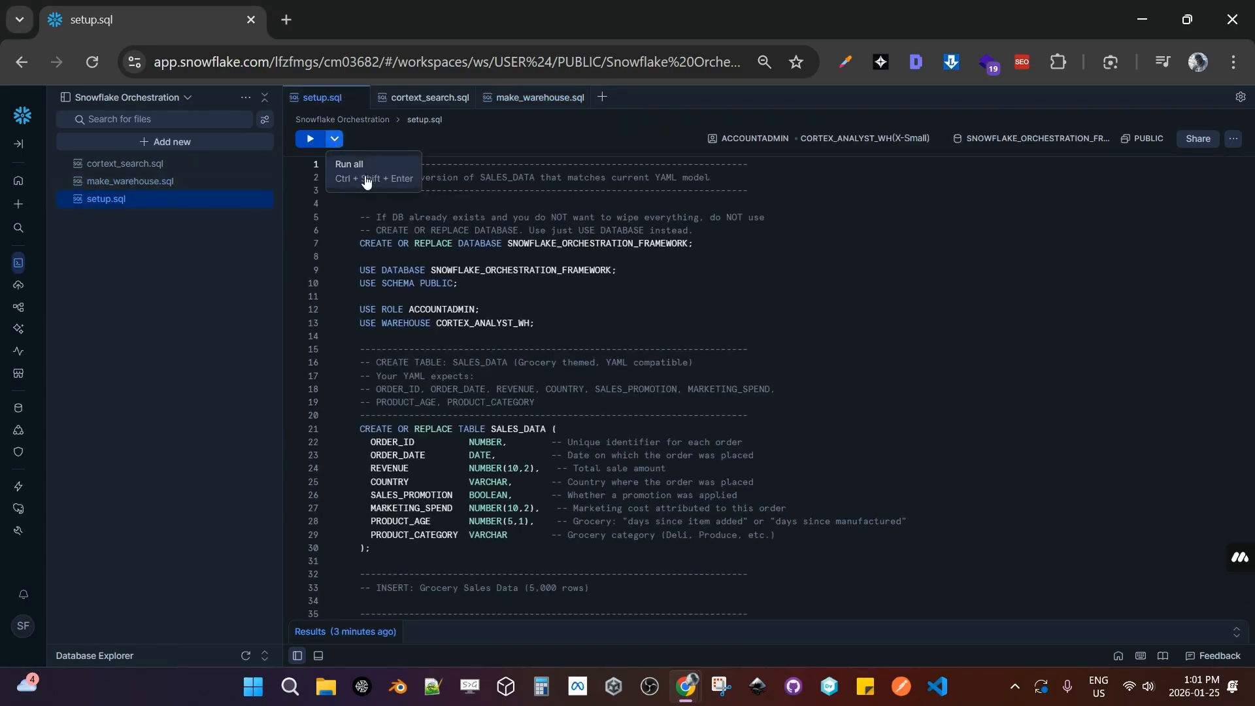
{"action": "left_click", "coordinate": [334, 140]}
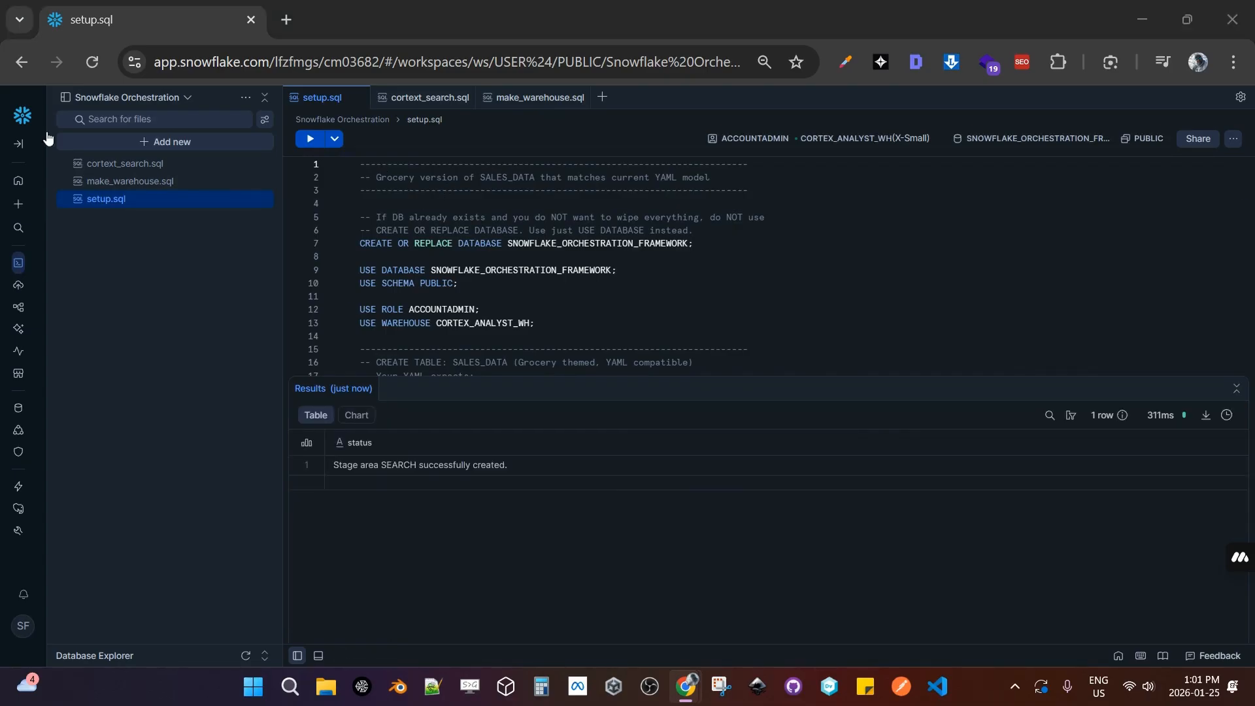
{"action": "left_click", "coordinate": [1237, 389]}
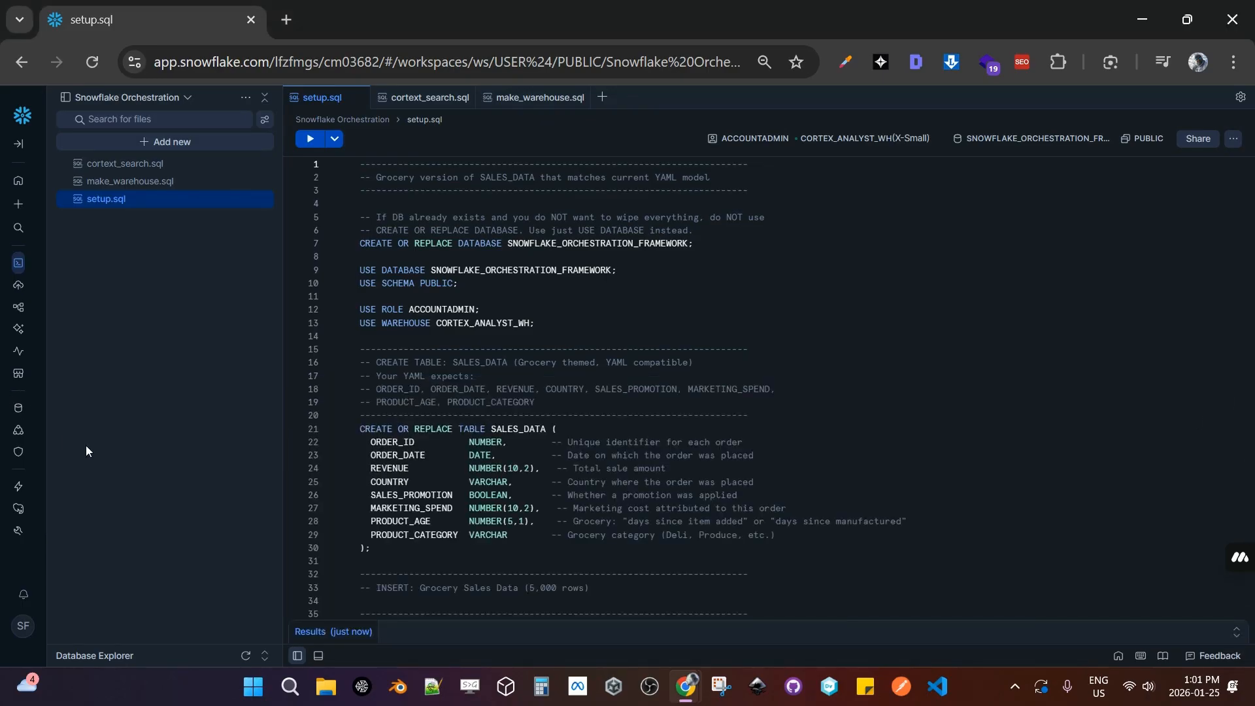
Open the SALES_DATA table from the PUBLIC schema of SNOWFLAKE_ORCHESTRATION_FRAMEWORK in the Database Explorer.
{"action": "mouse_move", "coordinate": [18, 408]}
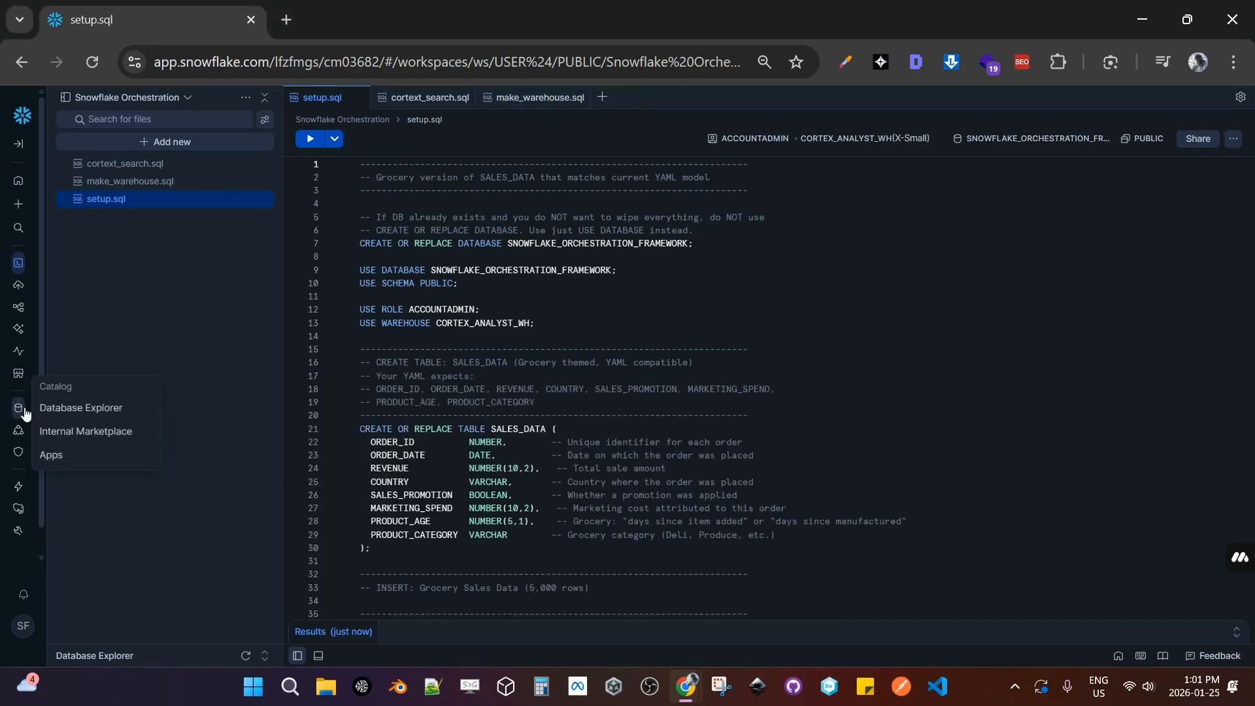
{"action": "left_click", "coordinate": [65, 414]}
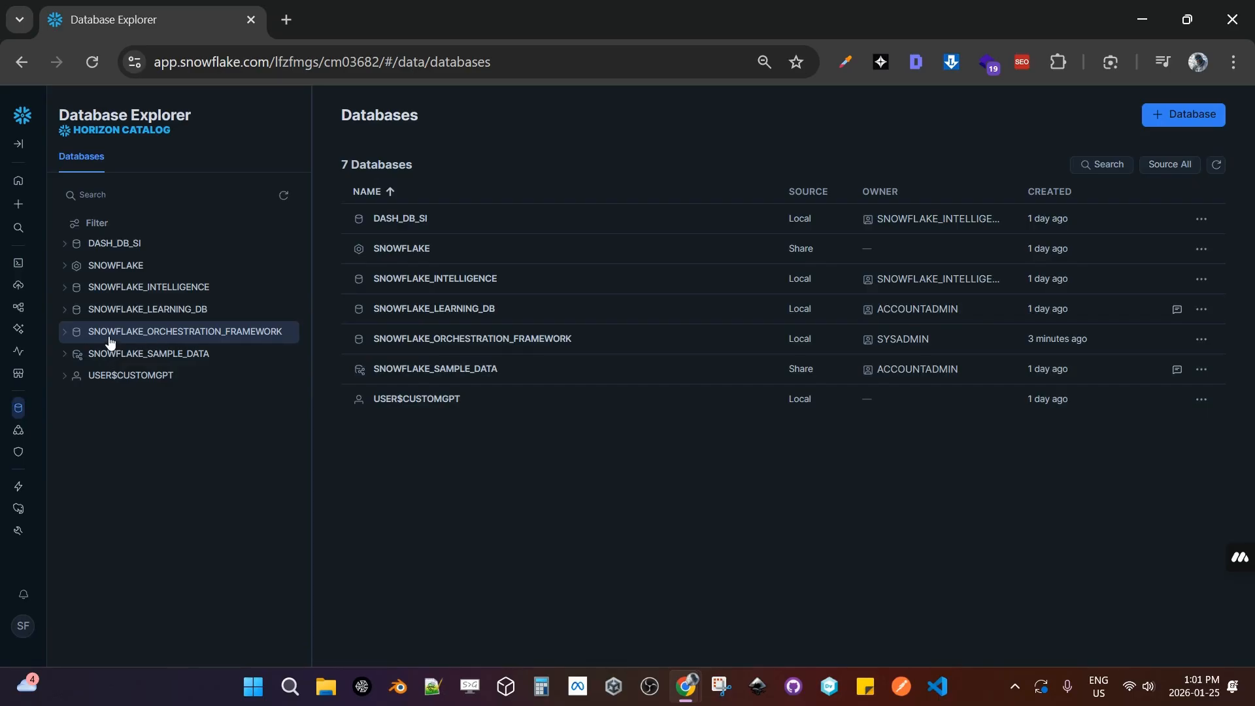
{"action": "left_click", "coordinate": [251, 337]}
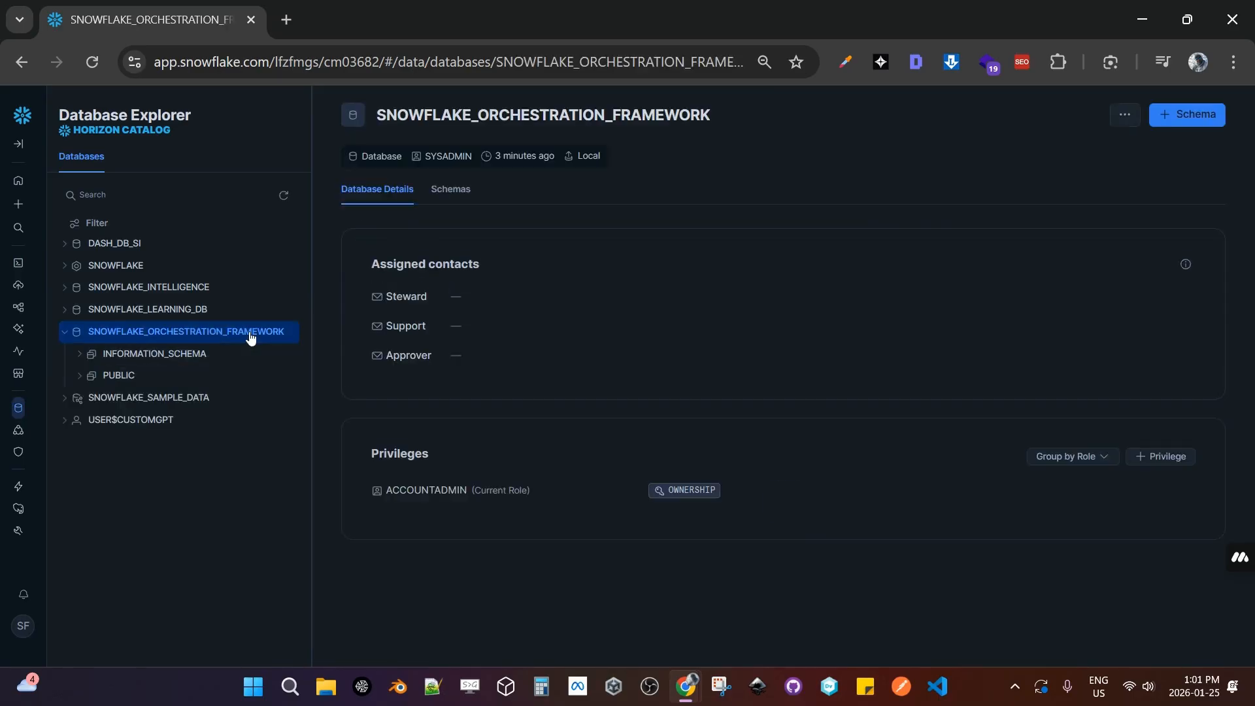
{"action": "left_click", "coordinate": [118, 378]}
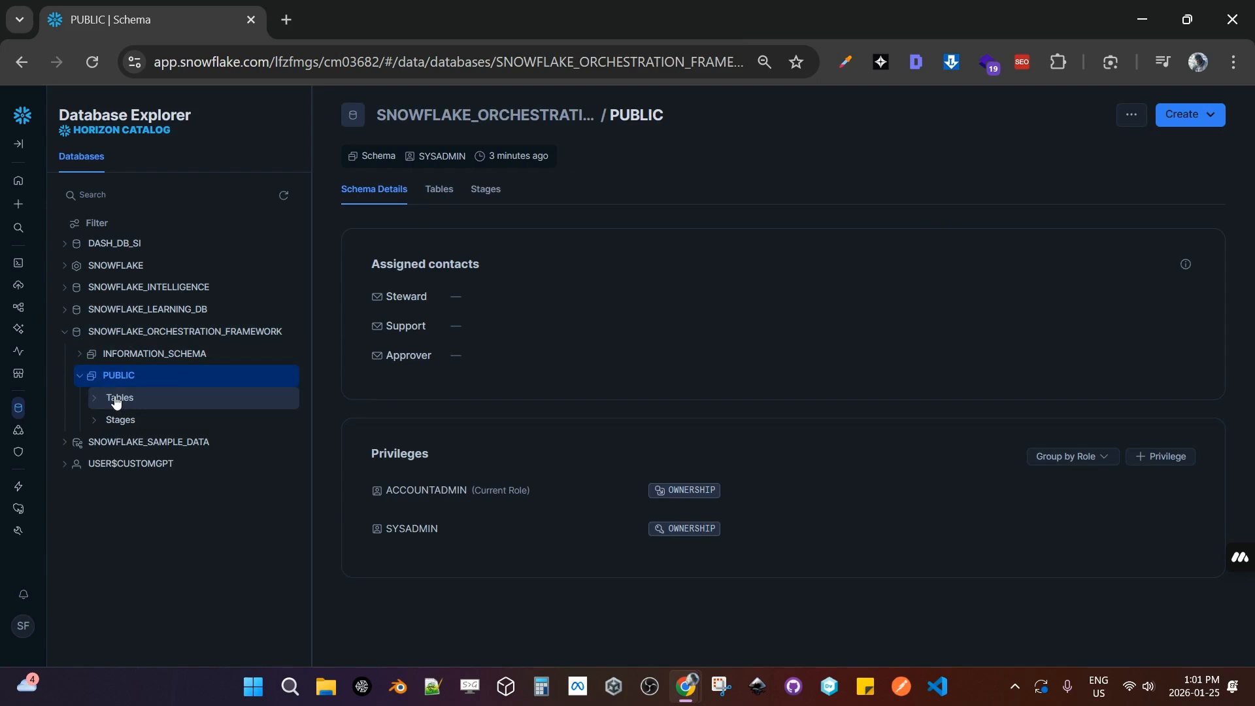
{"action": "left_click", "coordinate": [116, 400]}
{"action": "left_click", "coordinate": [164, 424]}
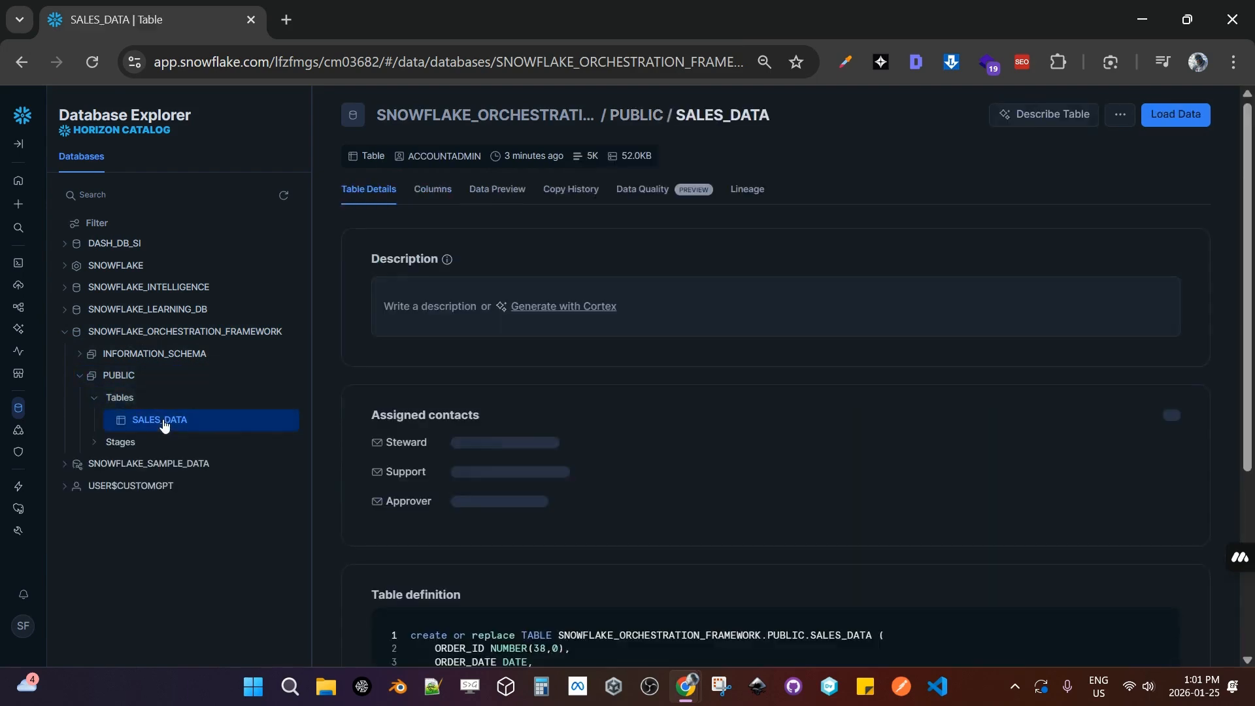
Examine the SALES_DATA table's column types and browse the rows in its data preview.
{"action": "left_click", "coordinate": [429, 193]}
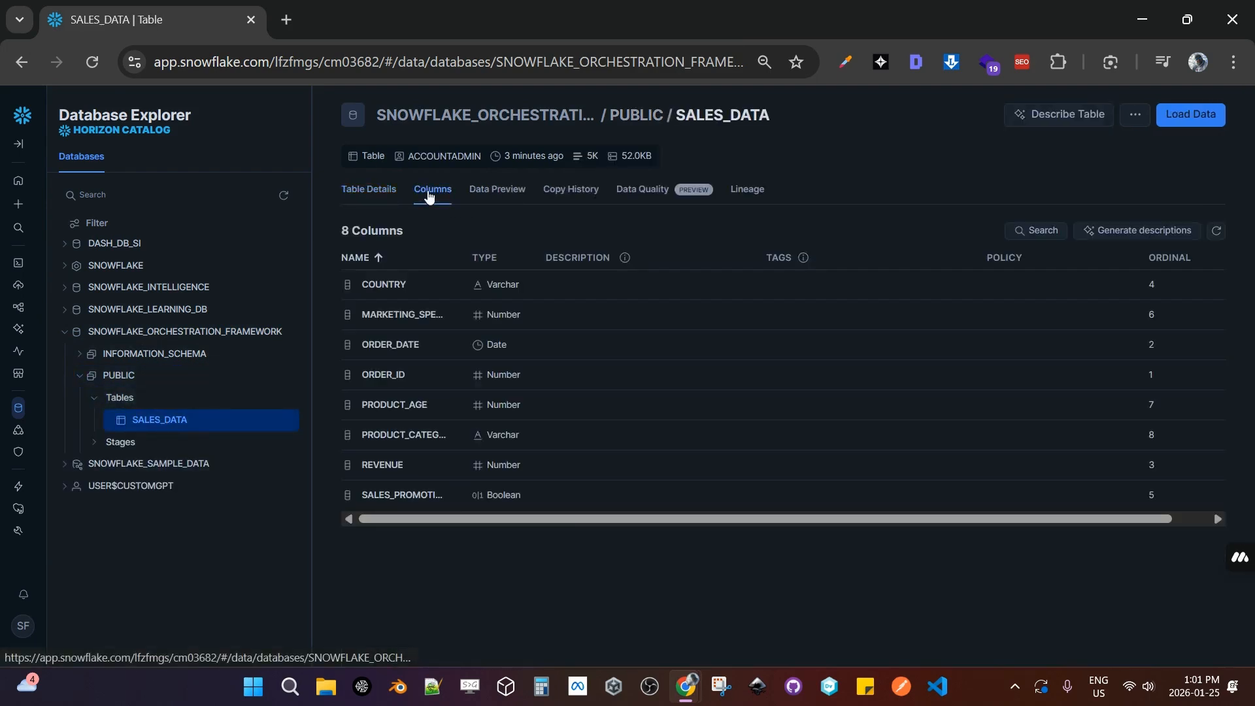
{"action": "left_click", "coordinate": [505, 195]}
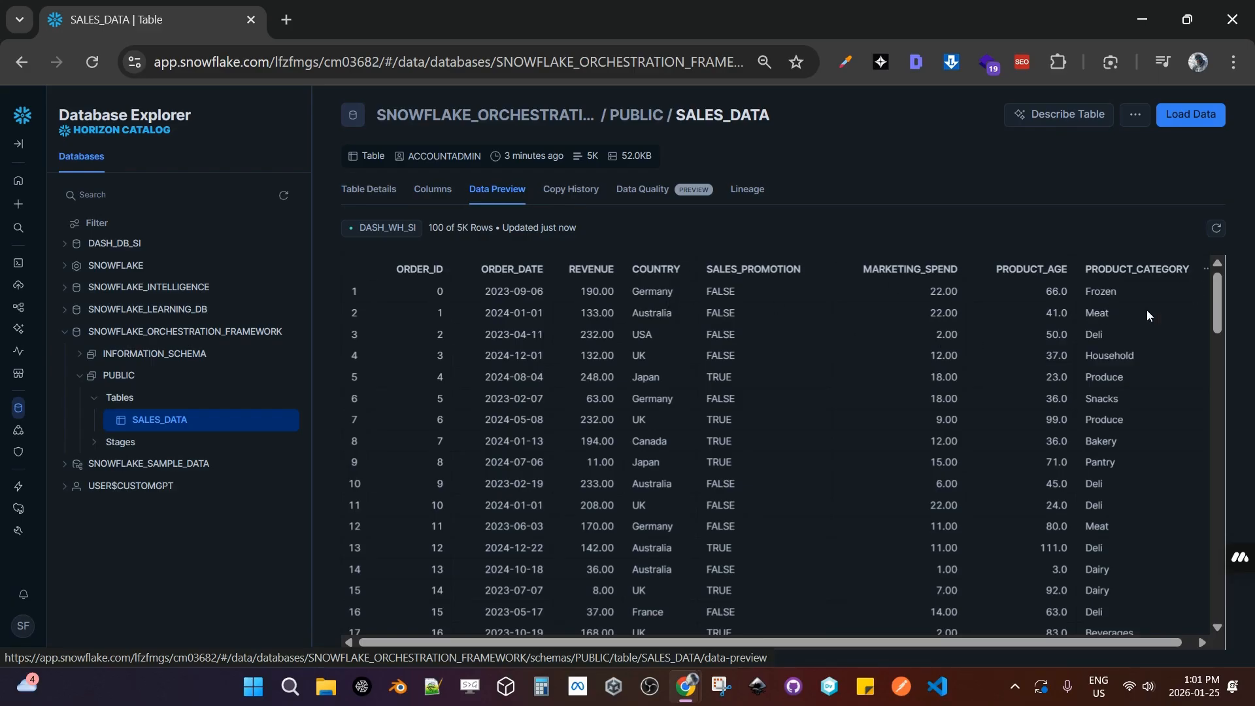
{"action": "scroll", "coordinate": [1147, 307], "scroll_direction": "down", "scroll_amount": 20}
{"action": "scroll", "coordinate": [617, 346], "scroll_direction": "down", "scroll_amount": 6}
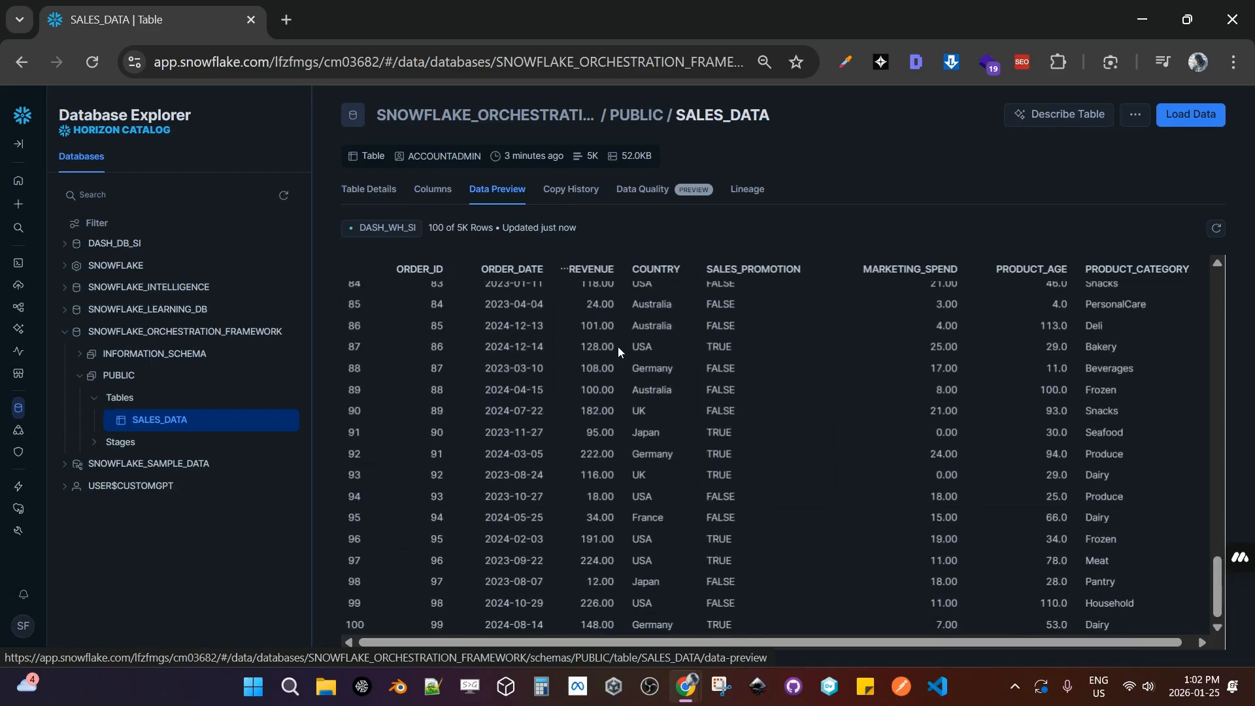
{"action": "scroll", "coordinate": [588, 342], "scroll_direction": "up", "scroll_amount": 6}
{"action": "scroll", "coordinate": [936, 288], "scroll_direction": "up", "scroll_amount": 20}
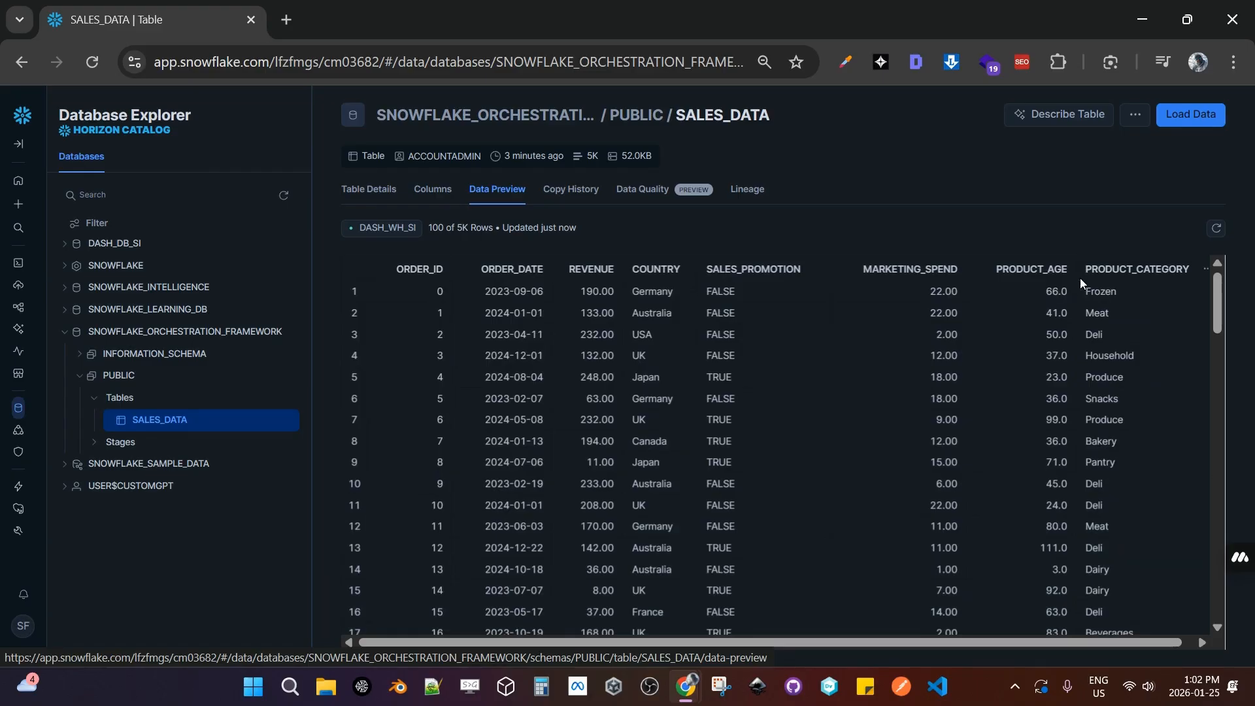
{"action": "scroll", "coordinate": [1139, 284], "scroll_direction": "down", "scroll_amount": 14}
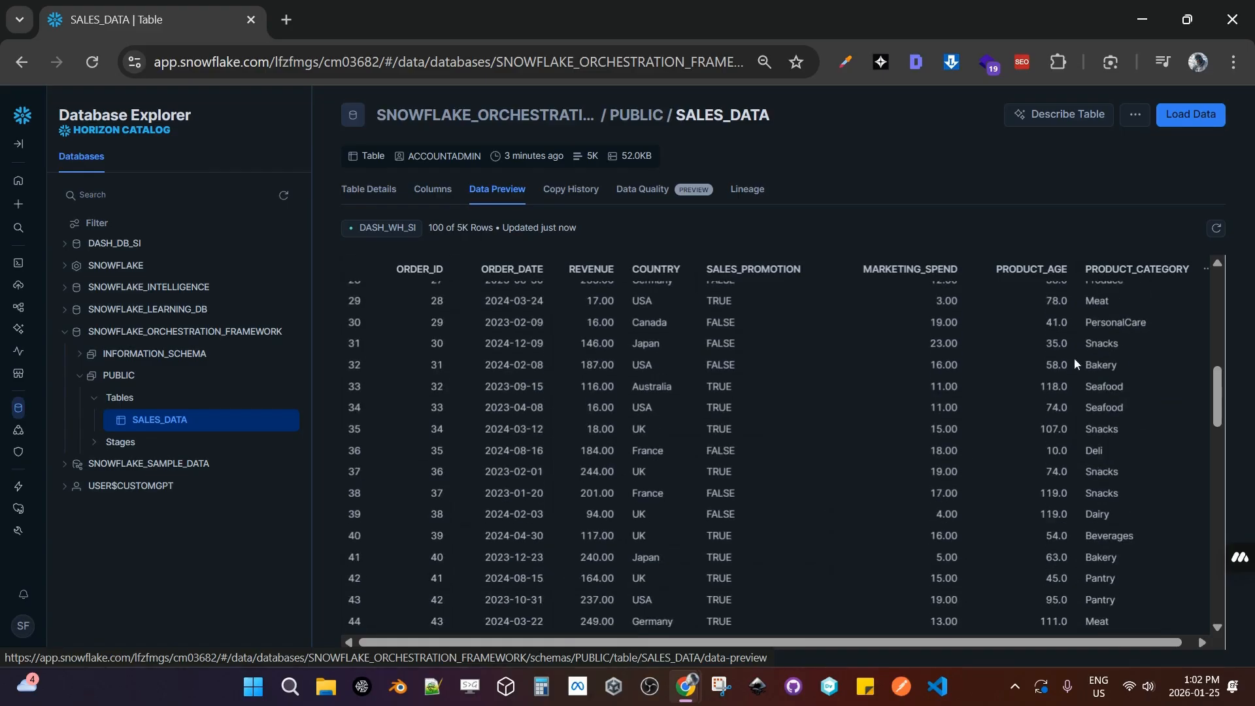
{"action": "scroll", "coordinate": [685, 371], "scroll_direction": "down", "scroll_amount": 2}
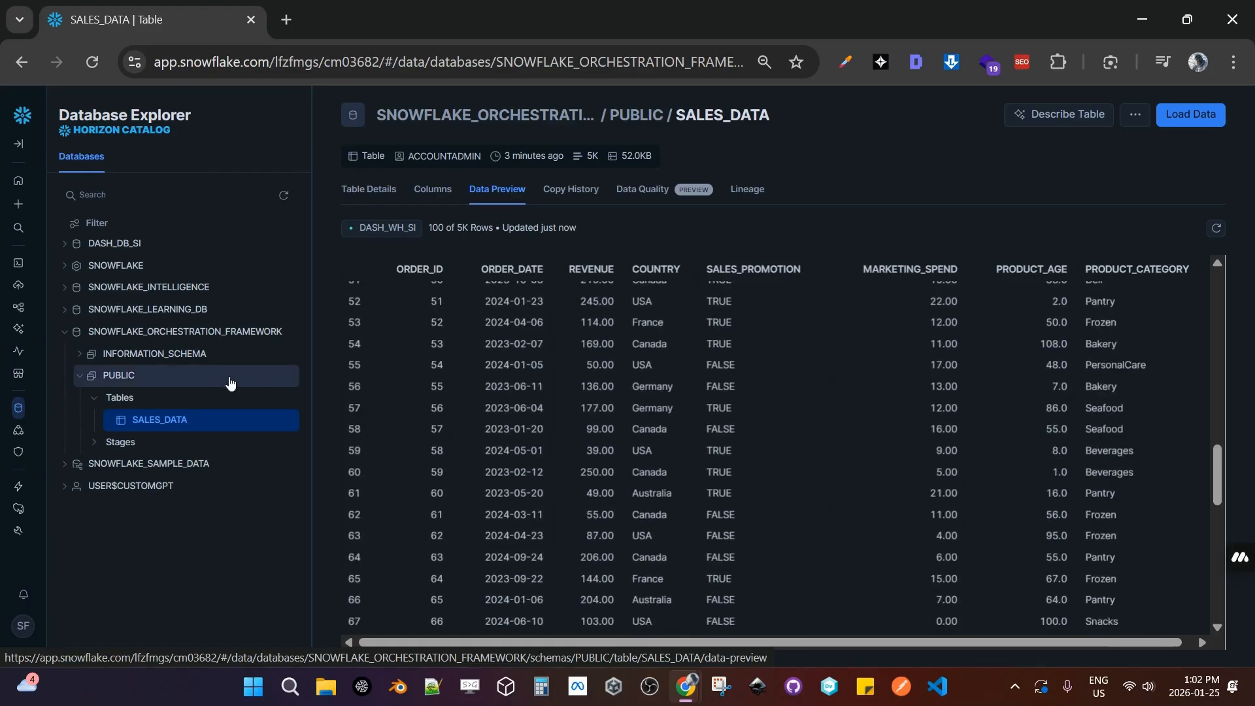
Check the contents of the ANALYST and SEARCH stages in the PUBLIC schema, finishing on the ANALYST stage.
{"action": "left_click", "coordinate": [97, 402]}
{"action": "left_click", "coordinate": [96, 427]}
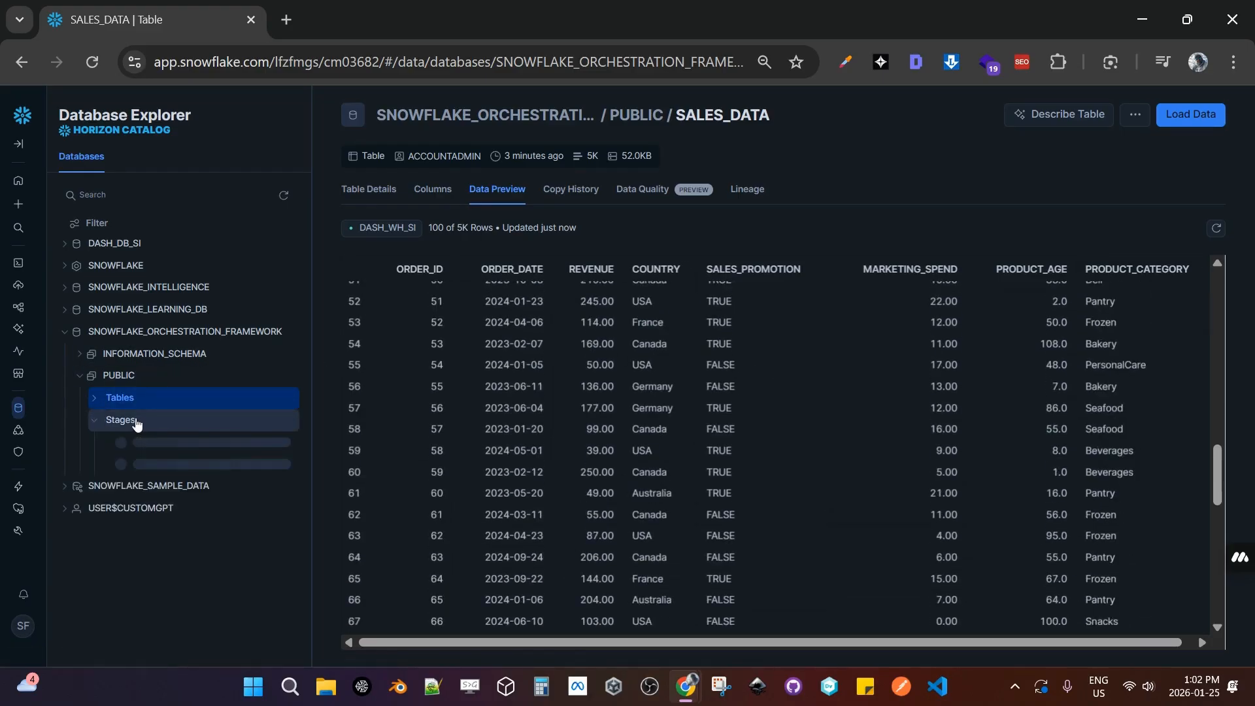
{"action": "left_click", "coordinate": [166, 446]}
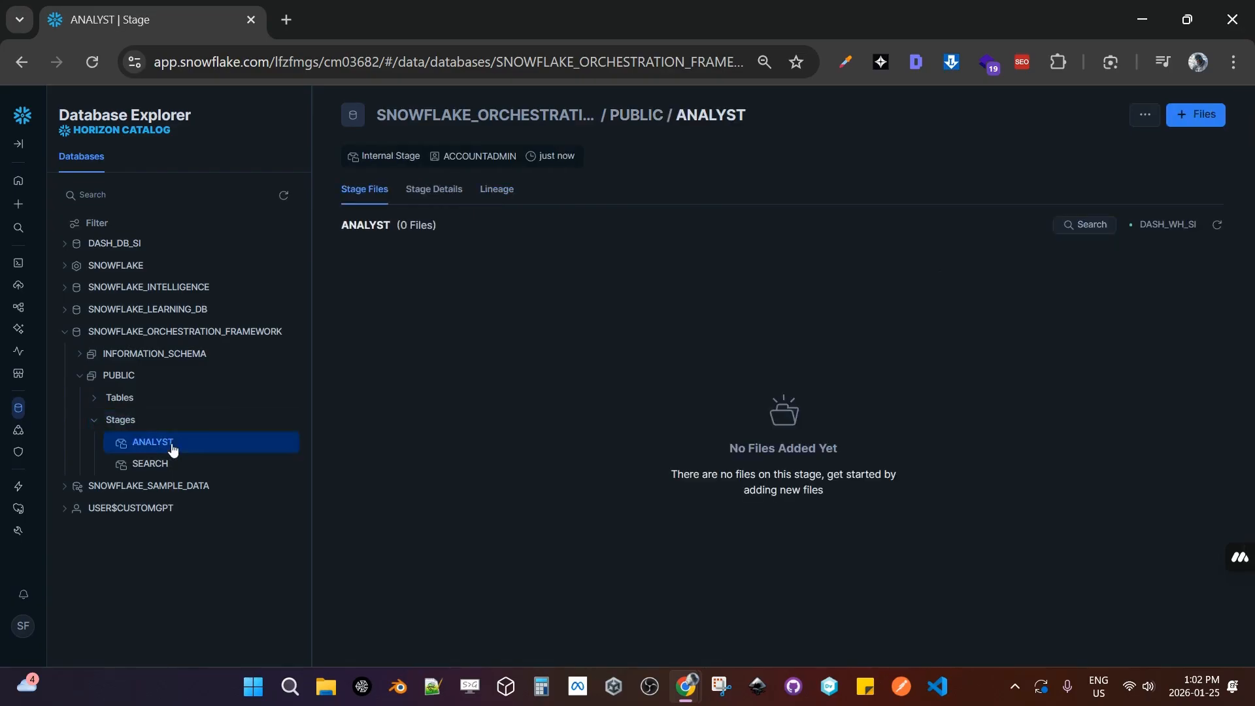
{"action": "left_click", "coordinate": [183, 472]}
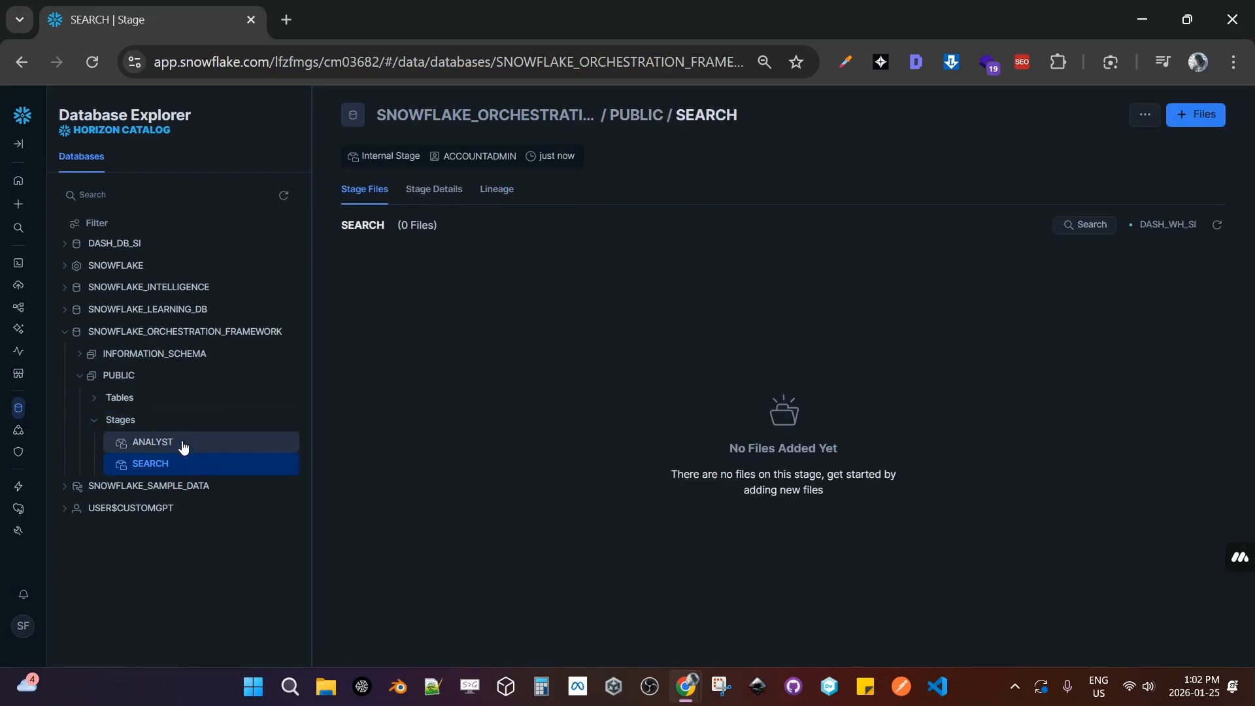
{"action": "left_click", "coordinate": [183, 443]}
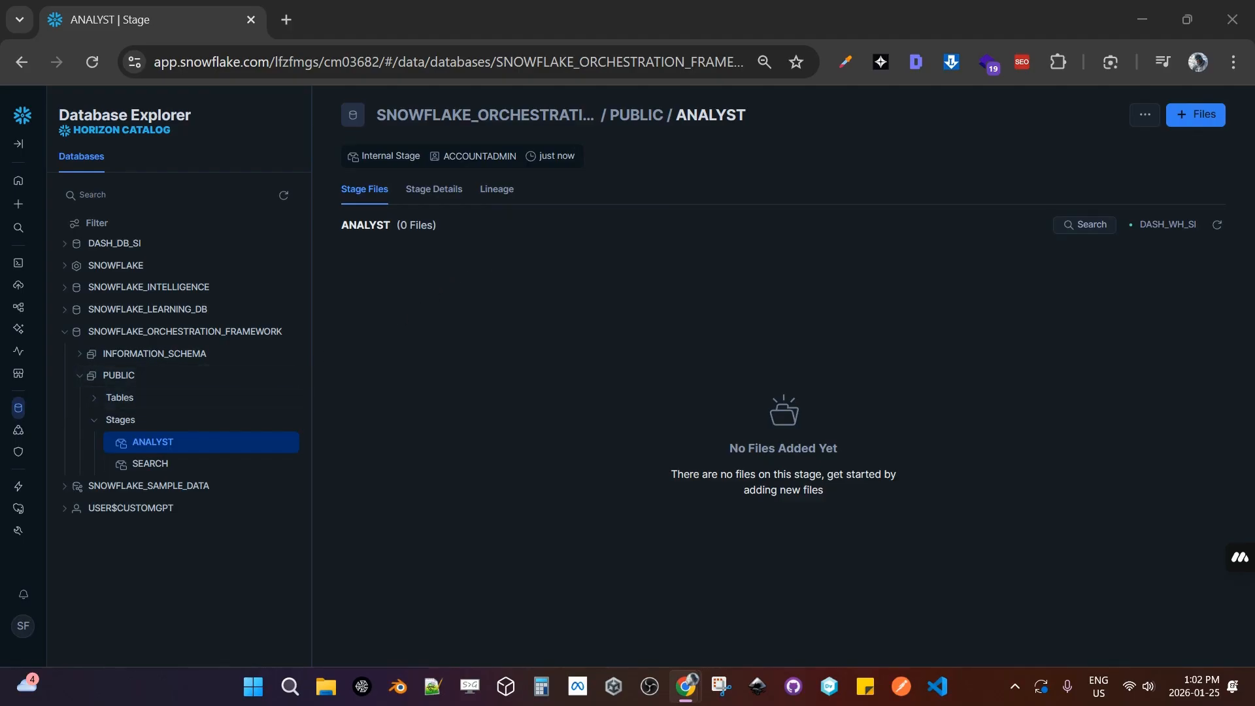
Open grocery_sales_model.yaml from the Multi-Agent Orchestration in Snowflake Intelligence download folder in Notepad++, for this one time only.
{"action": "key", "text": "super+e"}
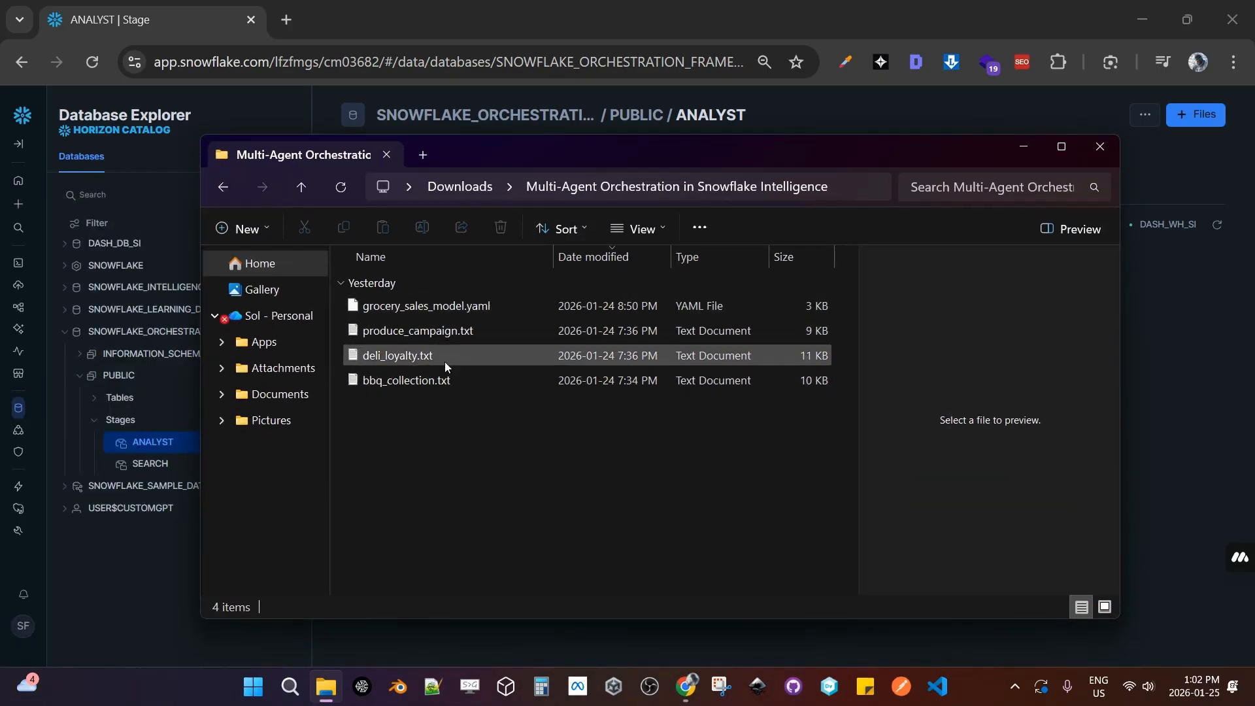
{"action": "double_click", "coordinate": [466, 311]}
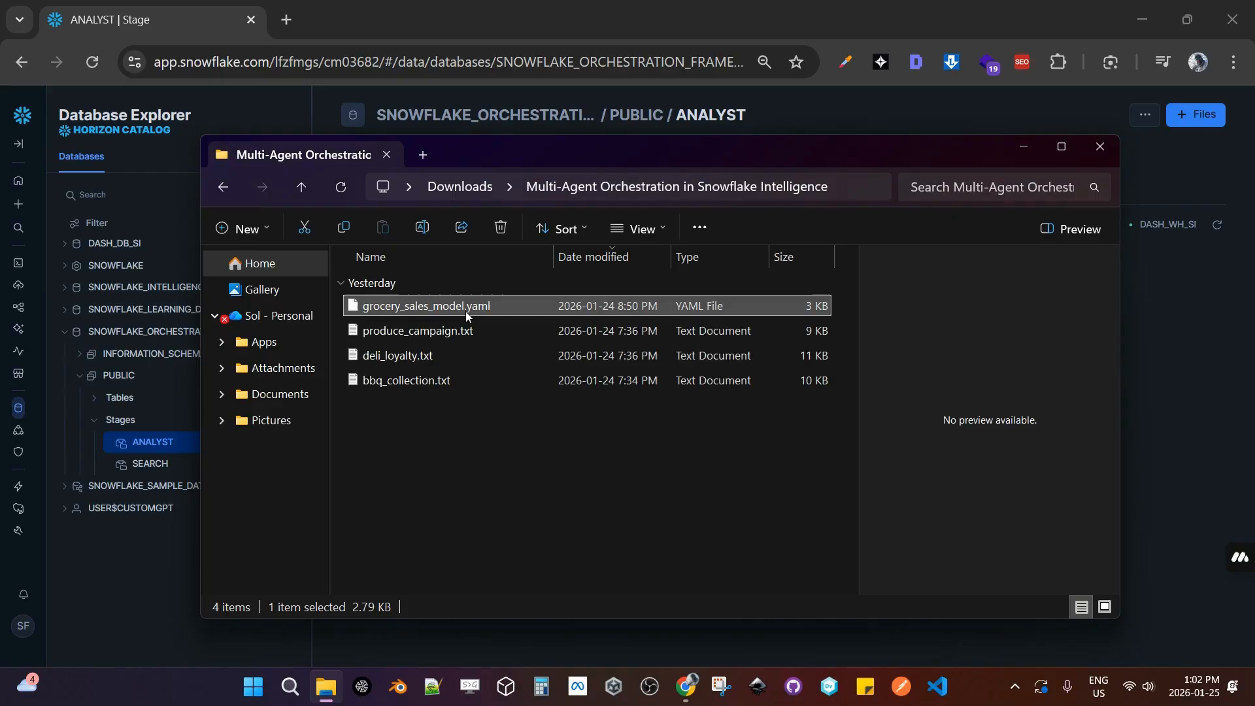
{"action": "left_click", "coordinate": [596, 363]}
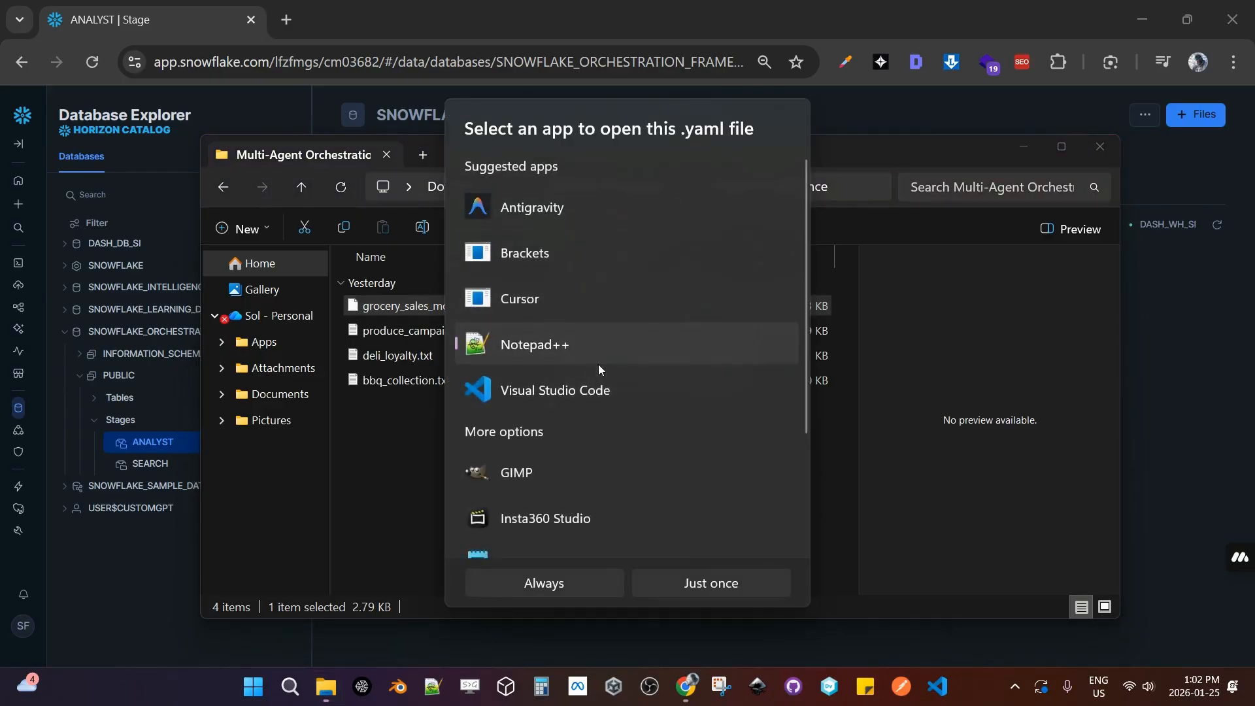
{"action": "left_click", "coordinate": [689, 585]}
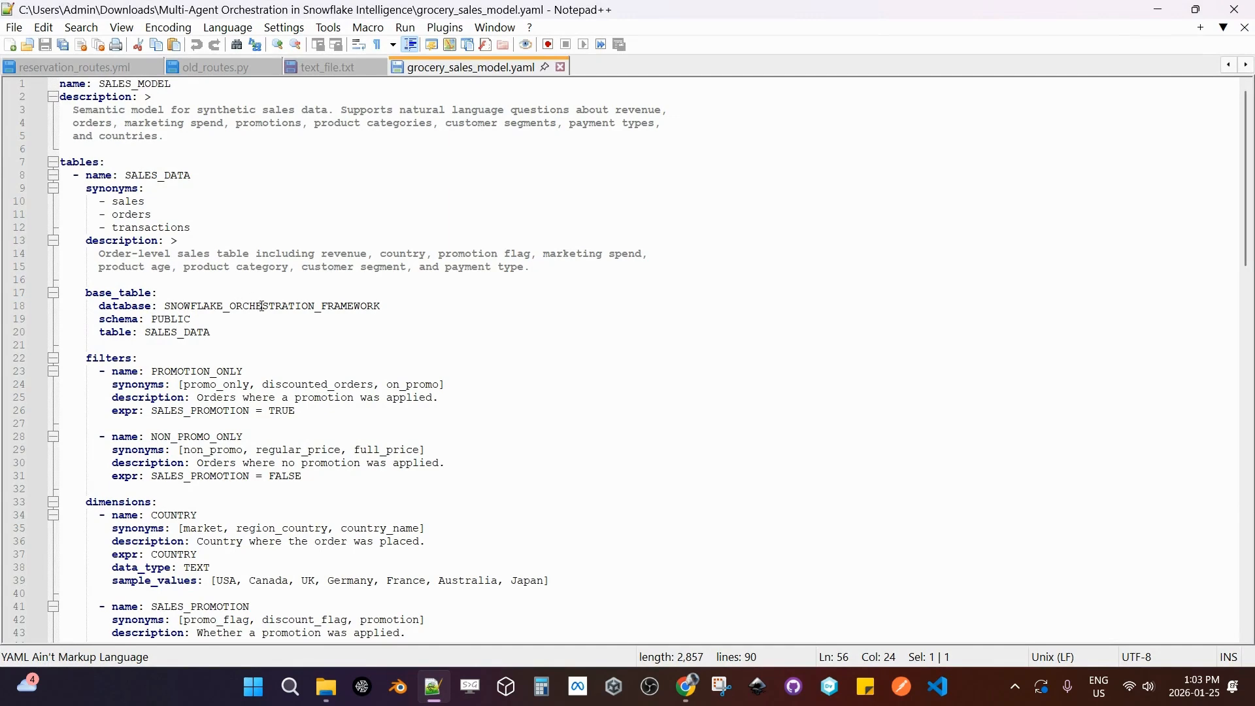
Read through the semantic model's base table, filters, dimensions, time dimensions and measures, and close Notepad++.
{"action": "scroll", "coordinate": [262, 306], "scroll_direction": "down", "scroll_amount": 8}
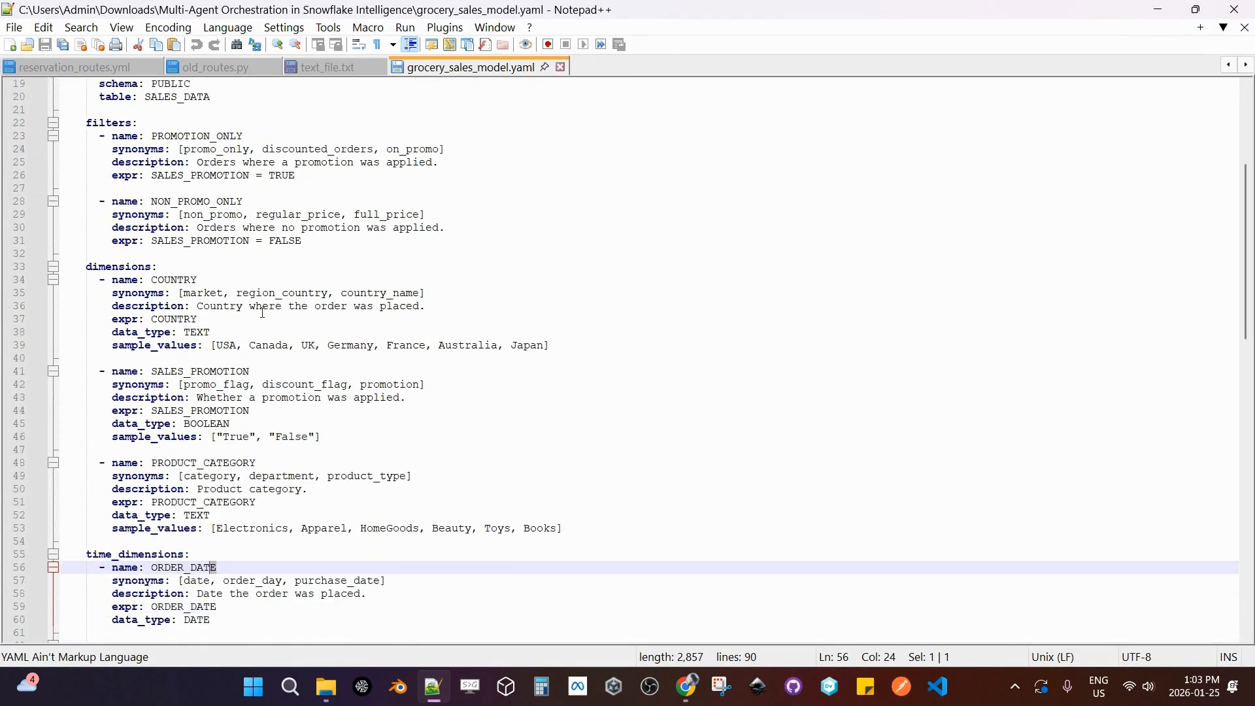
{"action": "scroll", "coordinate": [263, 317], "scroll_direction": "down", "scroll_amount": 12}
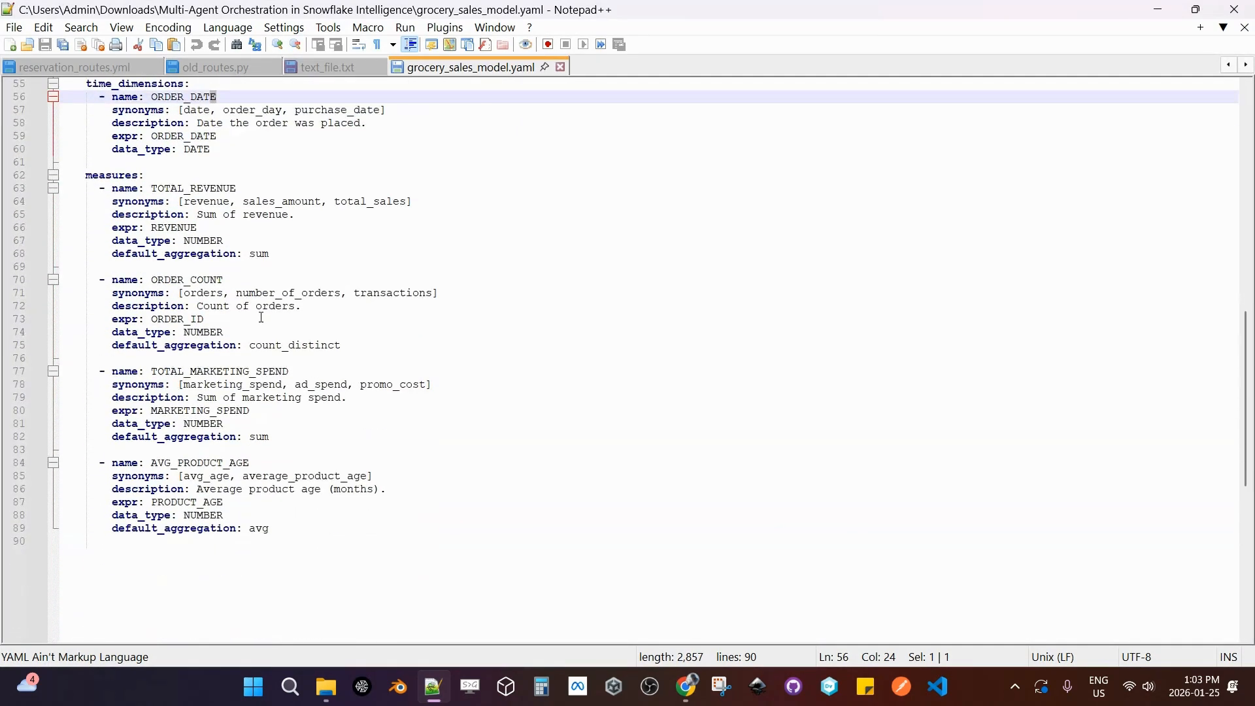
{"action": "scroll", "coordinate": [268, 317], "scroll_direction": "up", "scroll_amount": 20}
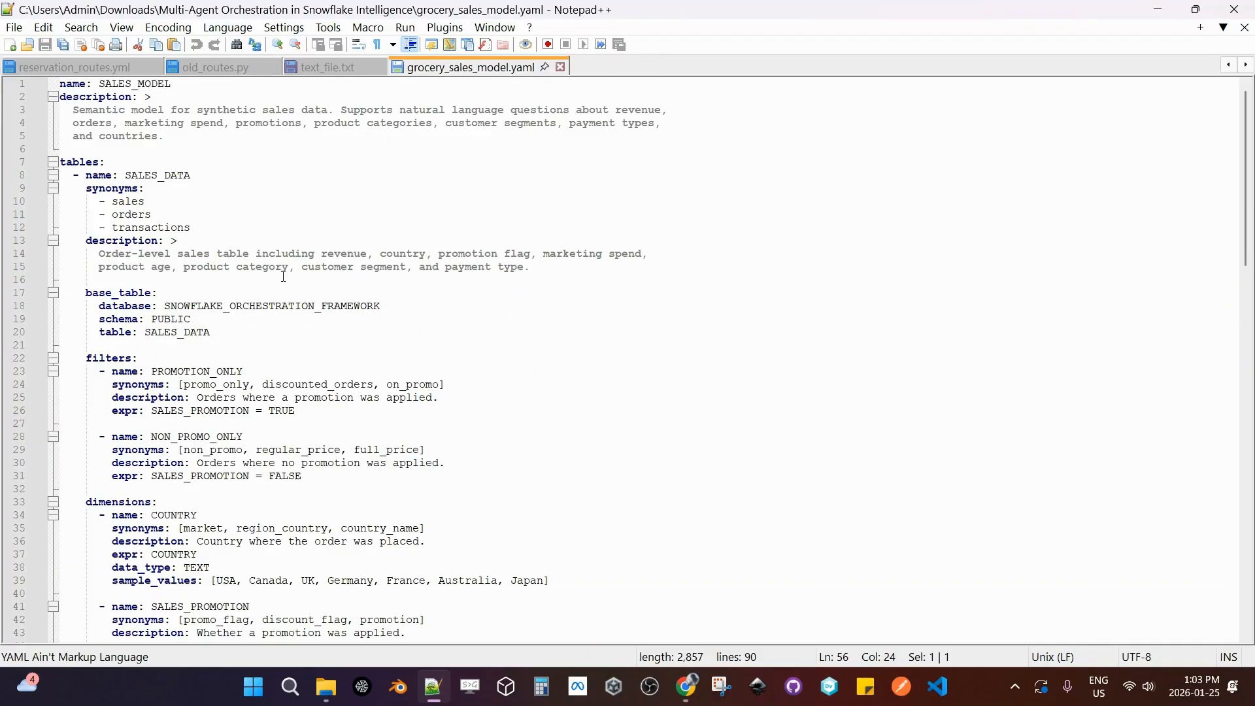
{"action": "left_click", "coordinate": [461, 297]}
{"action": "scroll", "coordinate": [461, 297], "scroll_direction": "down", "scroll_amount": 3}
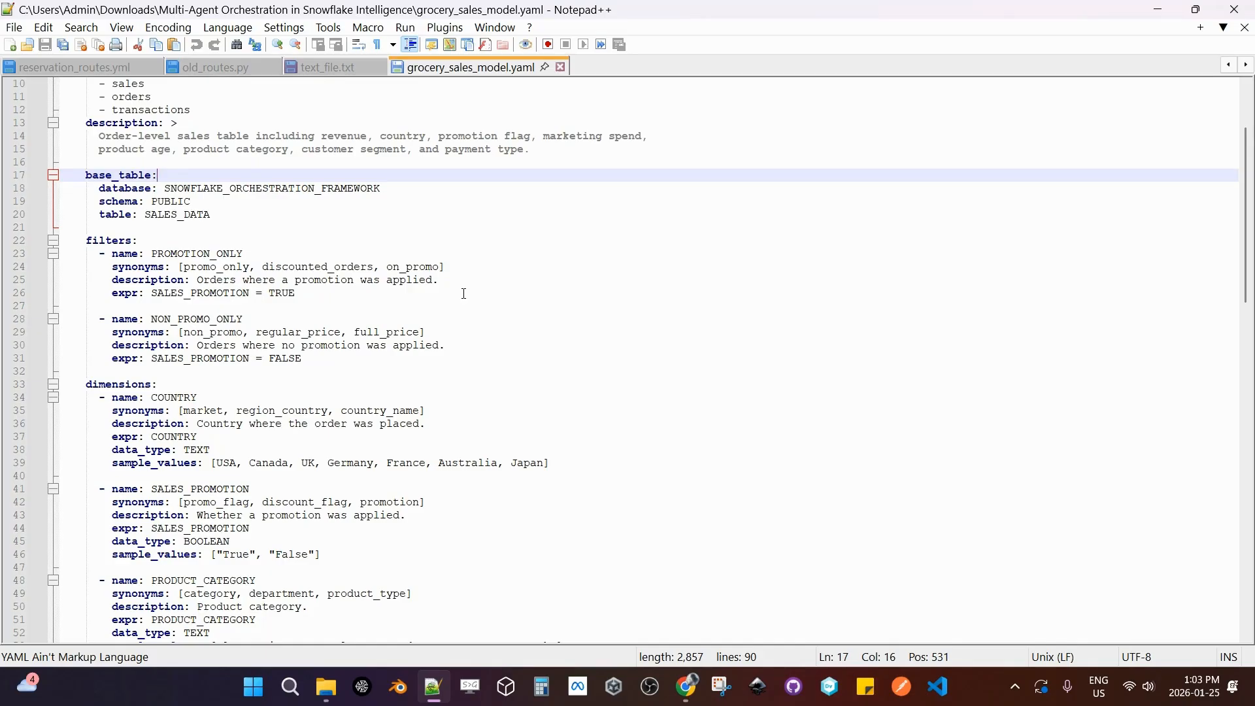
{"action": "scroll", "coordinate": [255, 287], "scroll_direction": "down", "scroll_amount": 16}
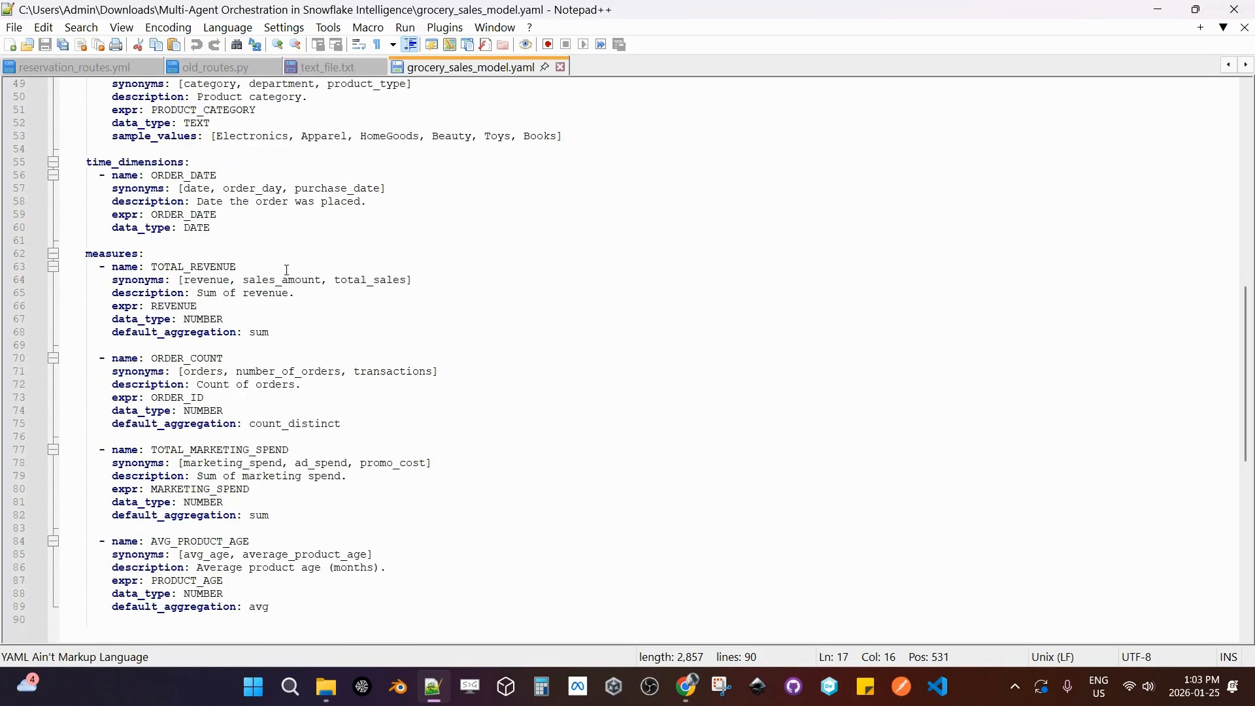
{"action": "scroll", "coordinate": [430, 412], "scroll_direction": "up", "scroll_amount": 19}
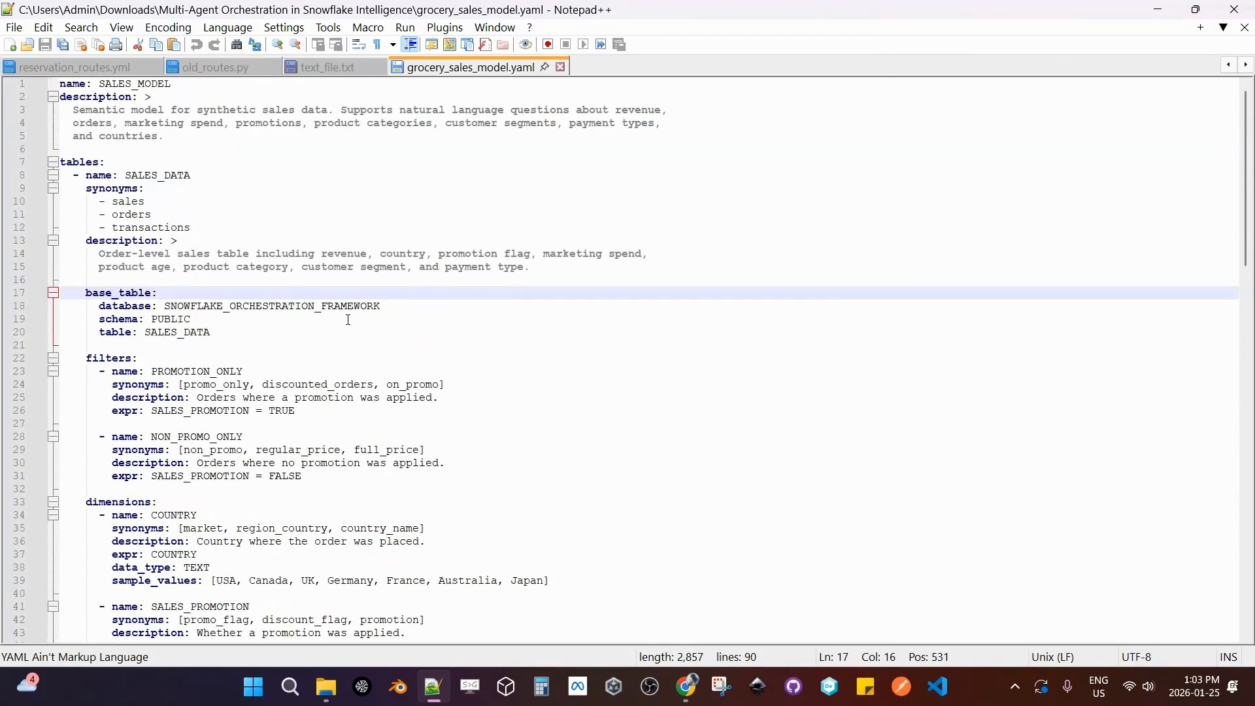
{"action": "left_click", "coordinate": [1235, 12]}
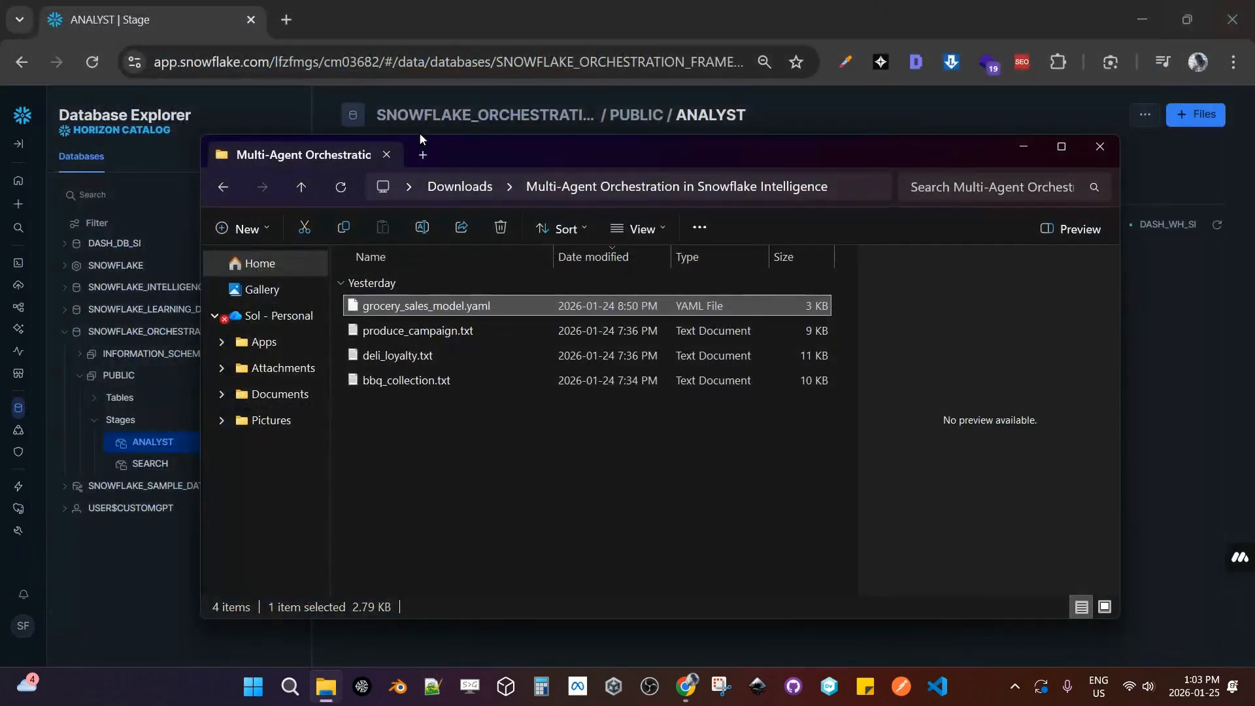
Open produce_campaign.txt from the project folder, read its campaign overview, objectives, promotion details and eligibility sections, and close it.
{"action": "left_click", "coordinate": [454, 326]}
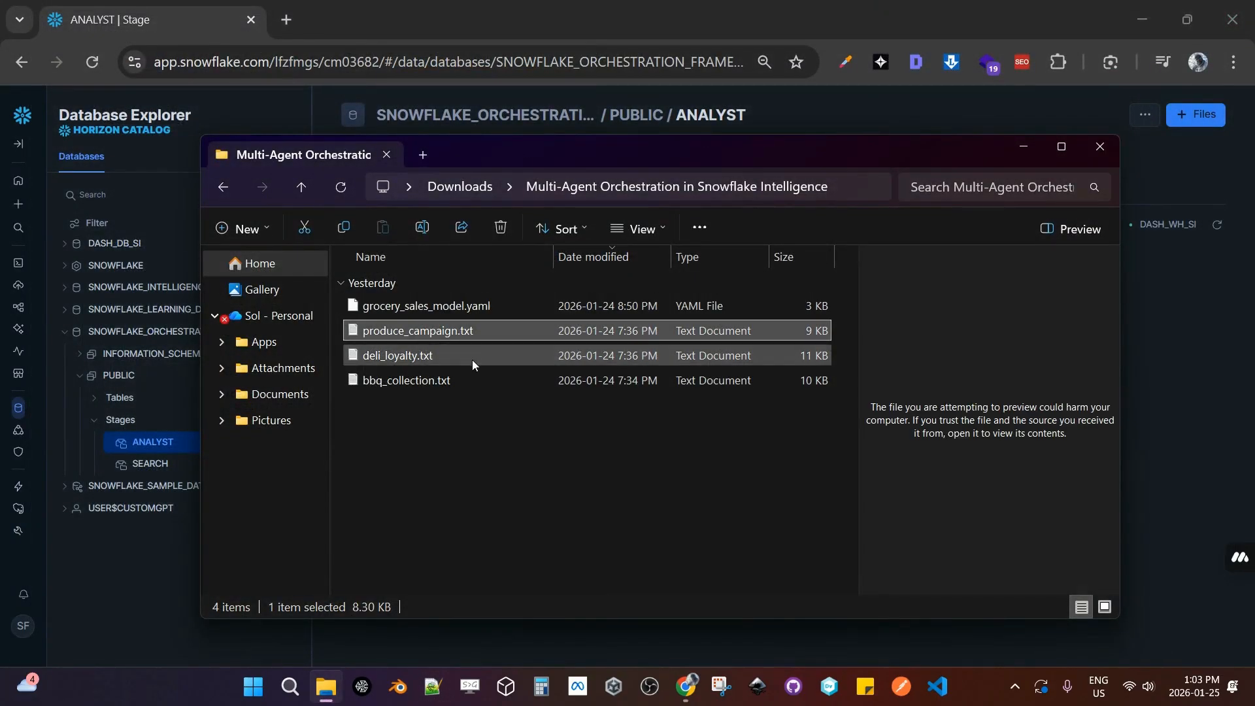
{"action": "left_click", "coordinate": [428, 356]}
{"action": "left_click", "coordinate": [434, 333]}
{"action": "left_click", "coordinate": [432, 379]}
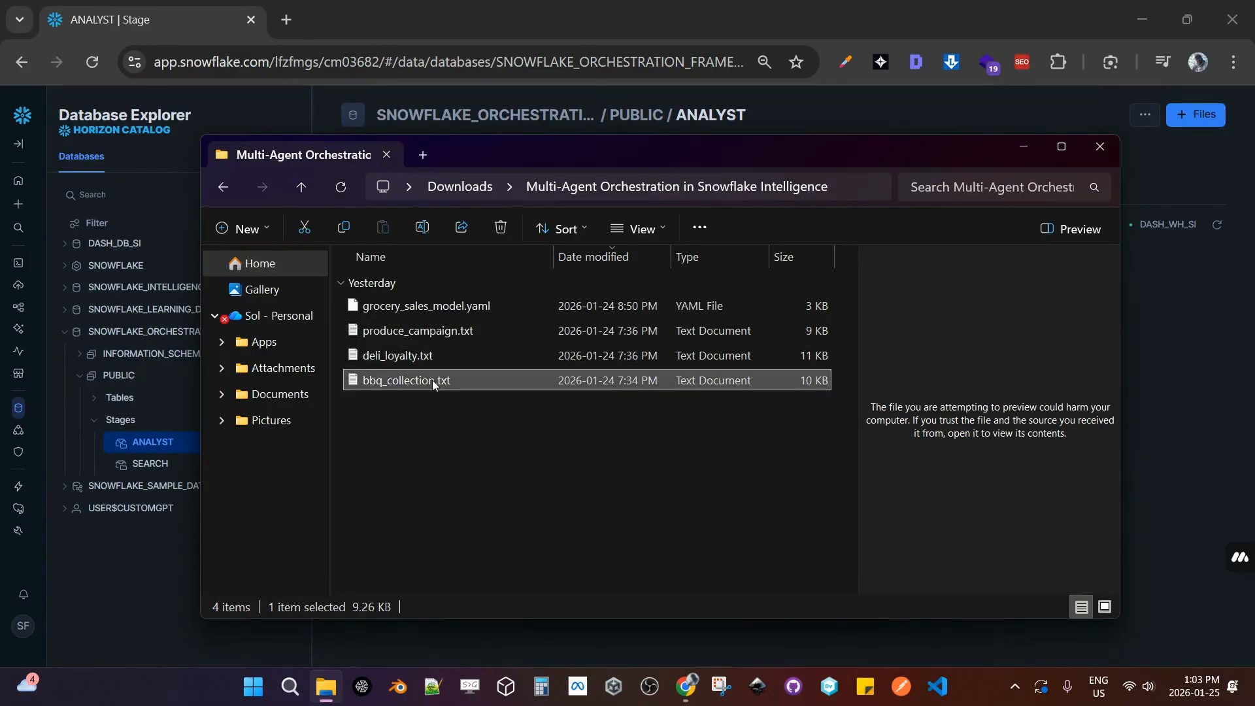
{"action": "left_click", "coordinate": [437, 336]}
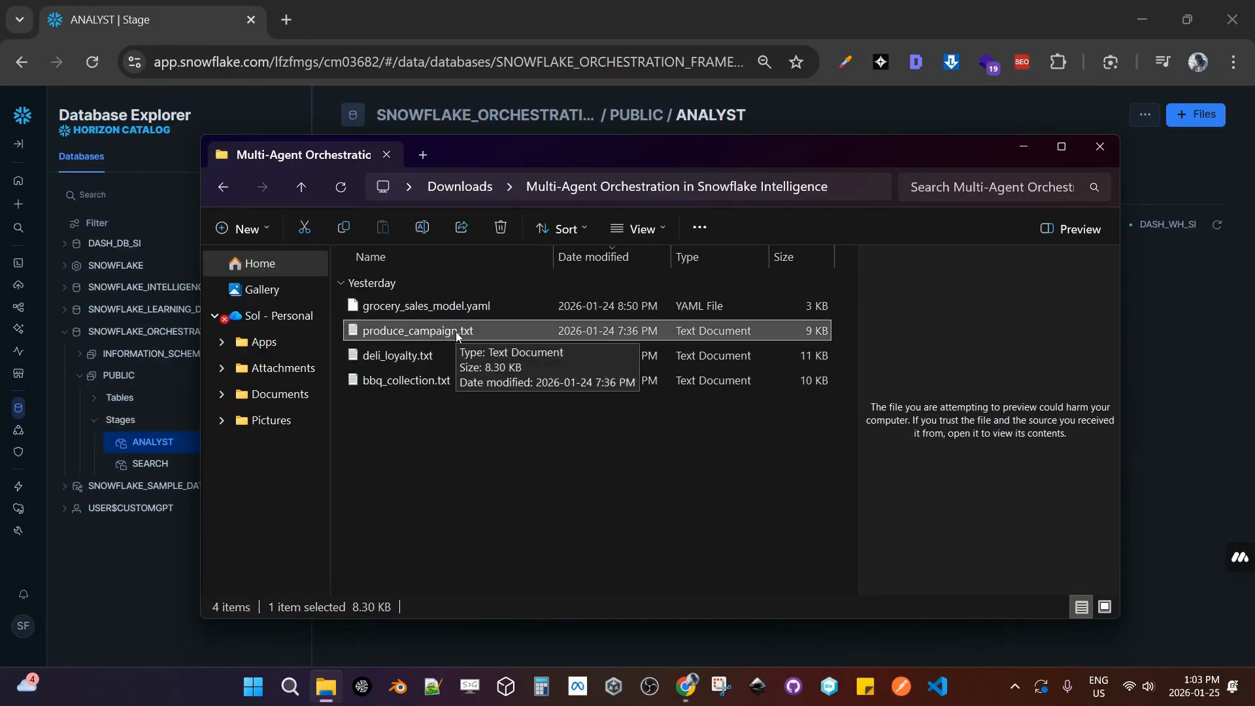
{"action": "double_click", "coordinate": [457, 331]}
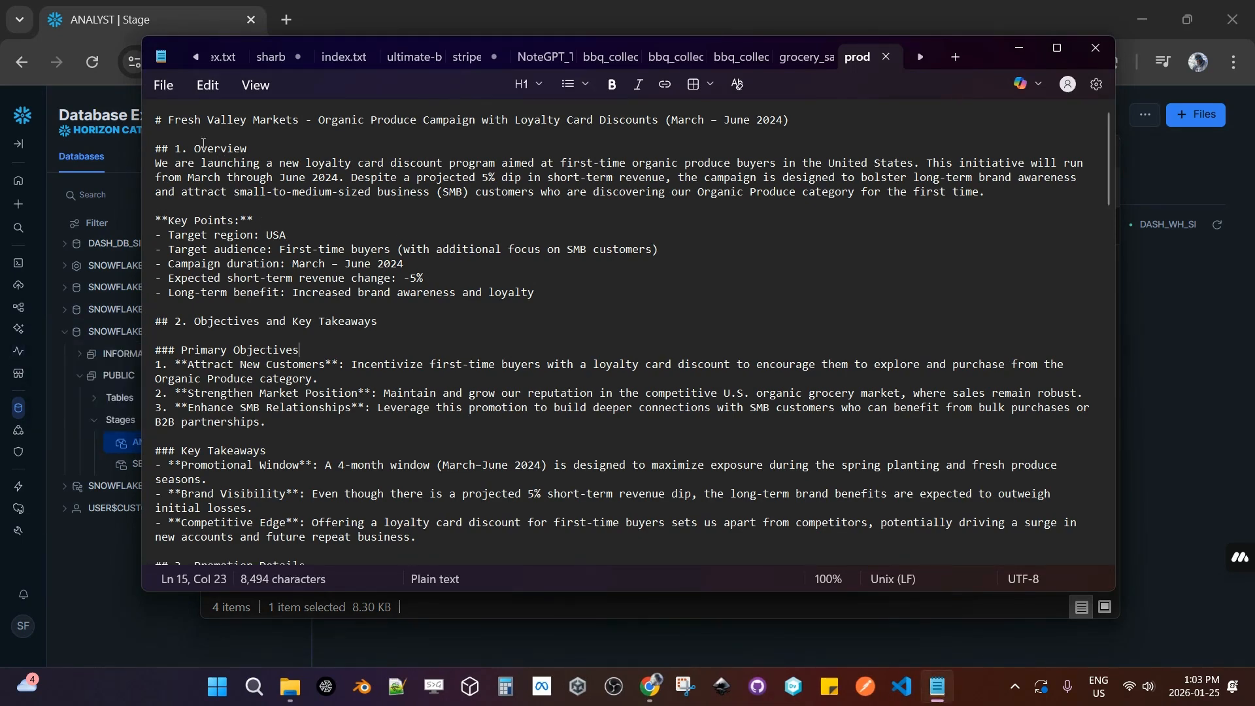
{"action": "scroll", "coordinate": [373, 216], "scroll_direction": "down", "scroll_amount": 6}
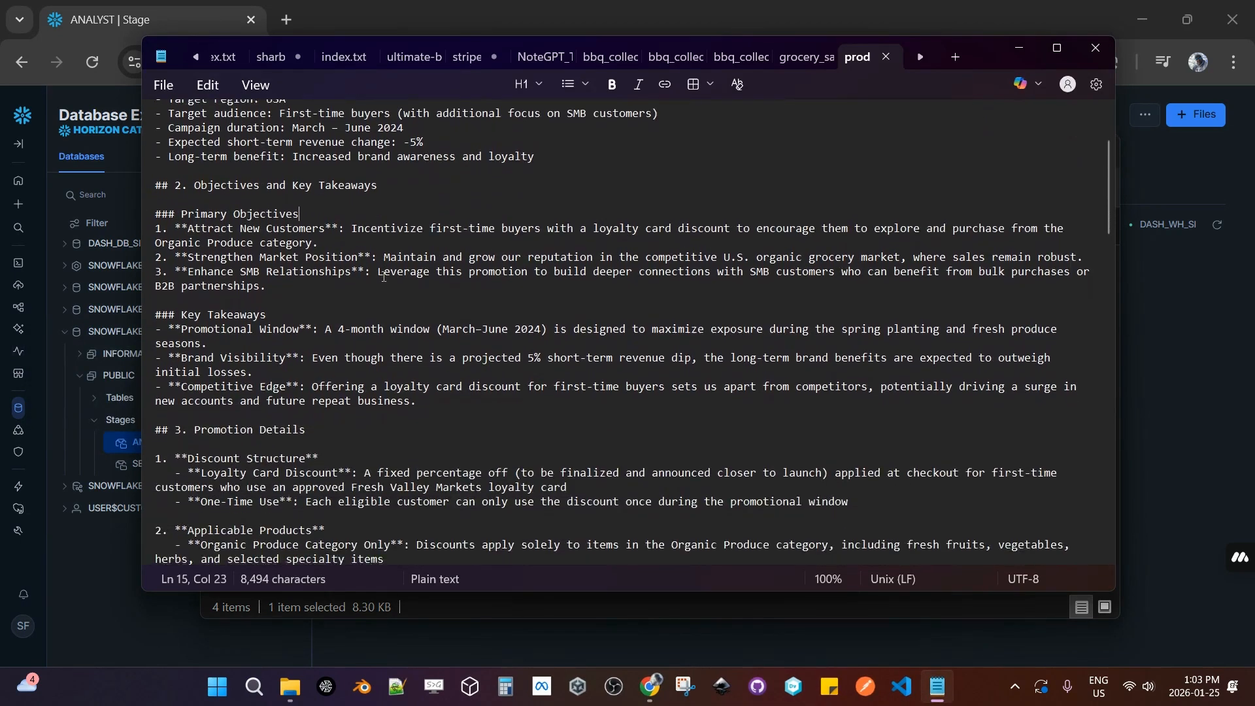
{"action": "scroll", "coordinate": [384, 280], "scroll_direction": "down", "scroll_amount": 2}
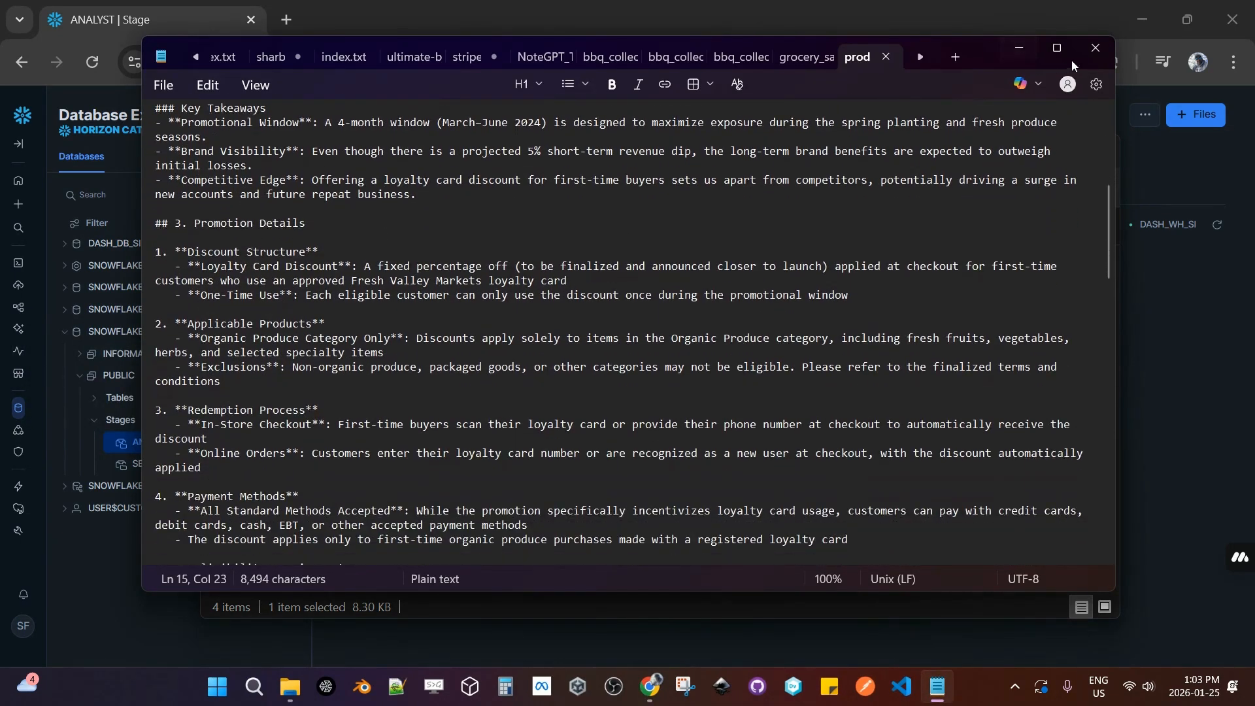
{"action": "scroll", "coordinate": [503, 282], "scroll_direction": "down", "scroll_amount": 5}
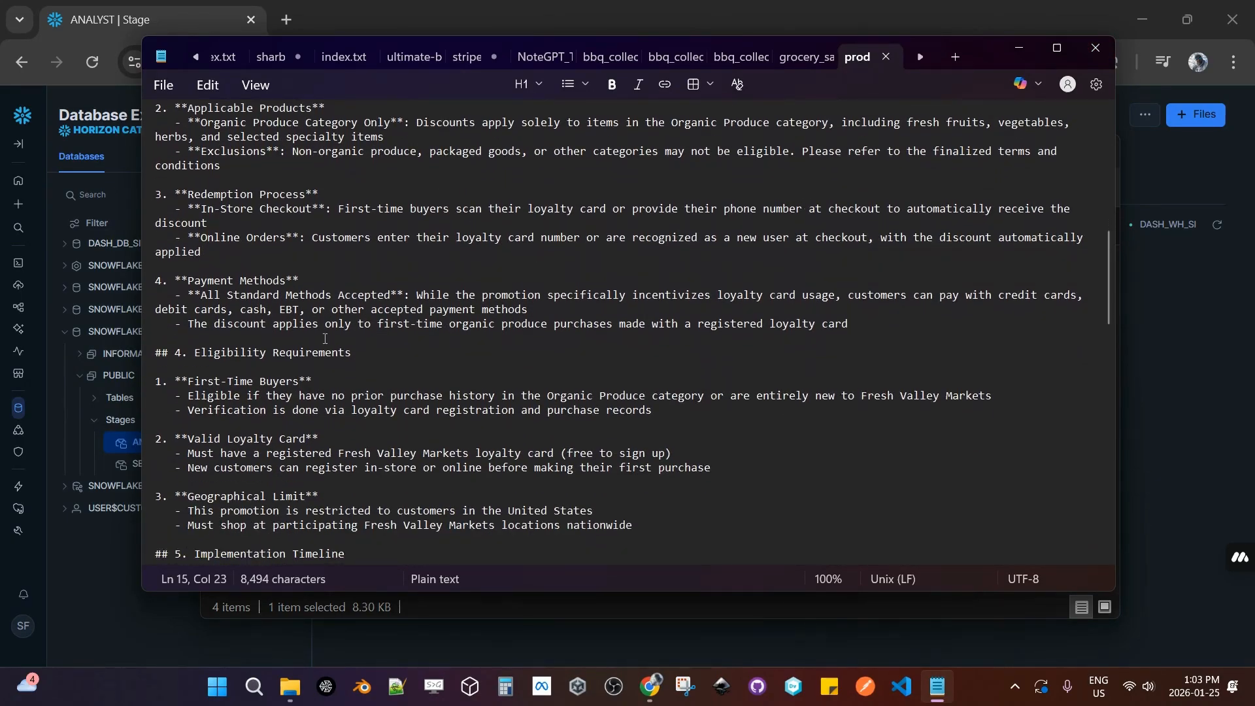
{"action": "left_click", "coordinate": [1096, 48]}
Open deli_loyalty.txt and bbq_collection.txt, read the BBQ collection's launch details, product lineup and pricing guidelines, and close the text editor.
{"action": "left_click", "coordinate": [438, 383]}
{"action": "left_click", "coordinate": [422, 362]}
{"action": "left_click", "coordinate": [425, 363]}
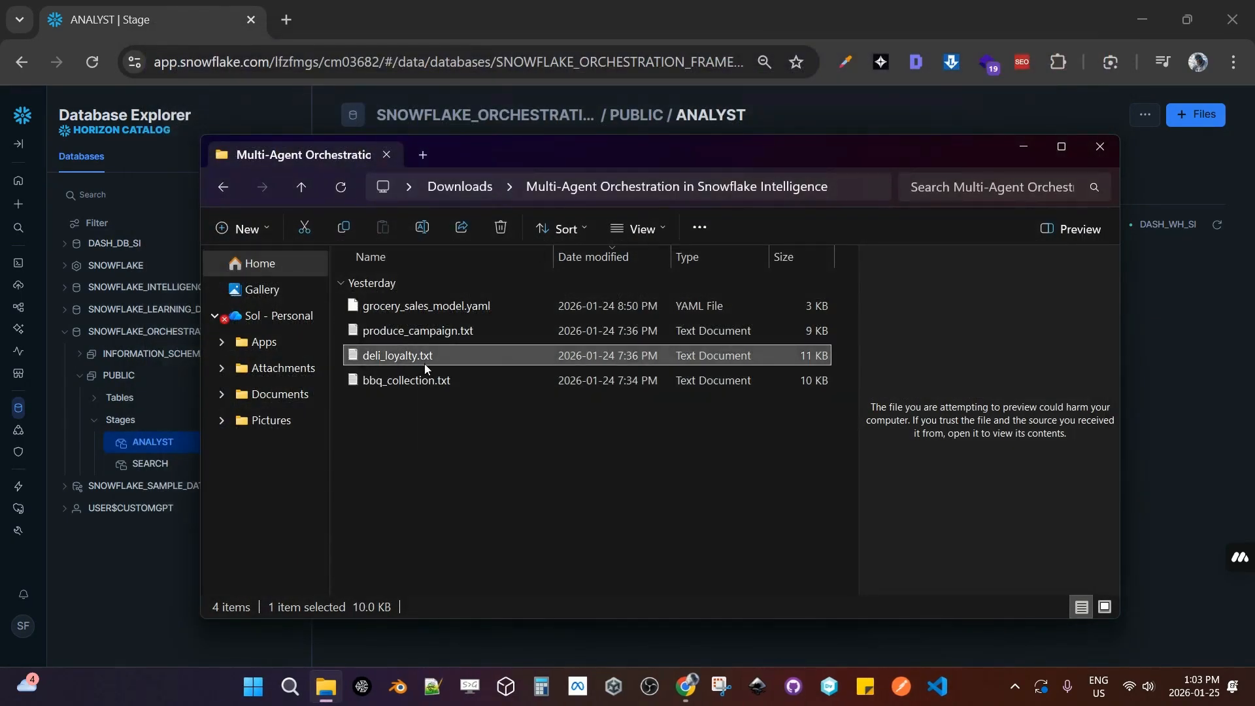
{"action": "double_click", "coordinate": [470, 370]}
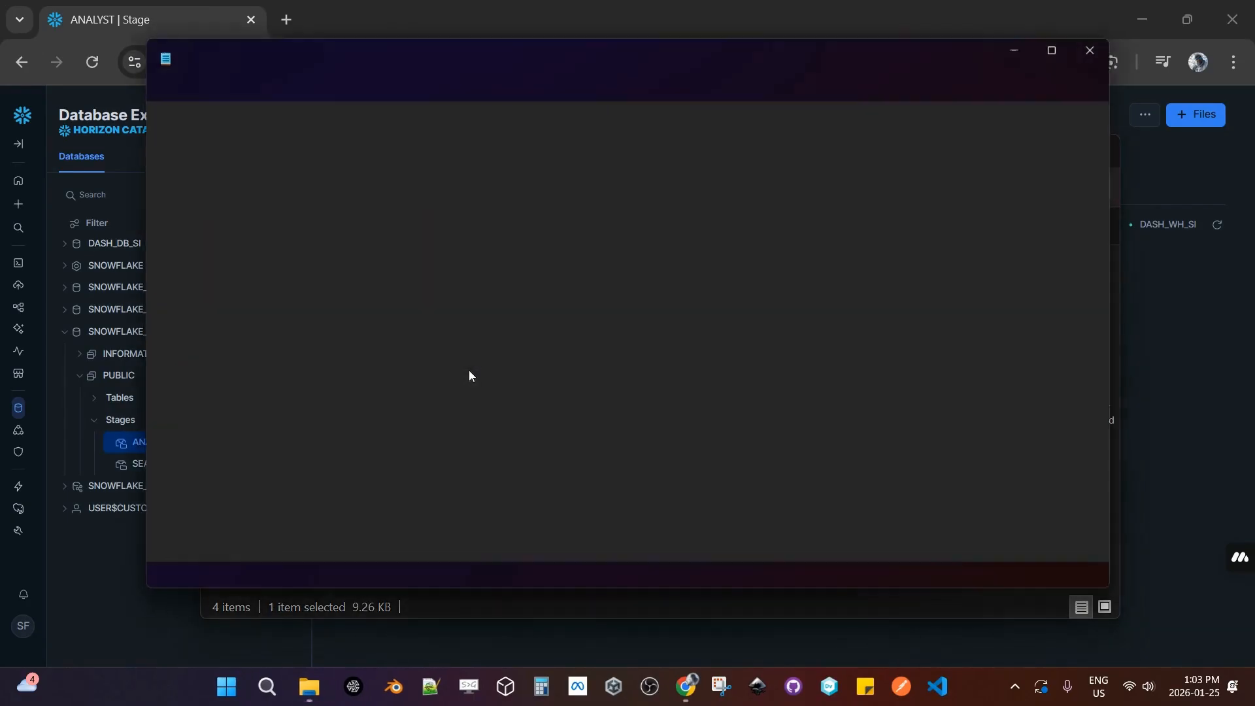
{"action": "scroll", "coordinate": [474, 379], "scroll_direction": "down", "scroll_amount": 9}
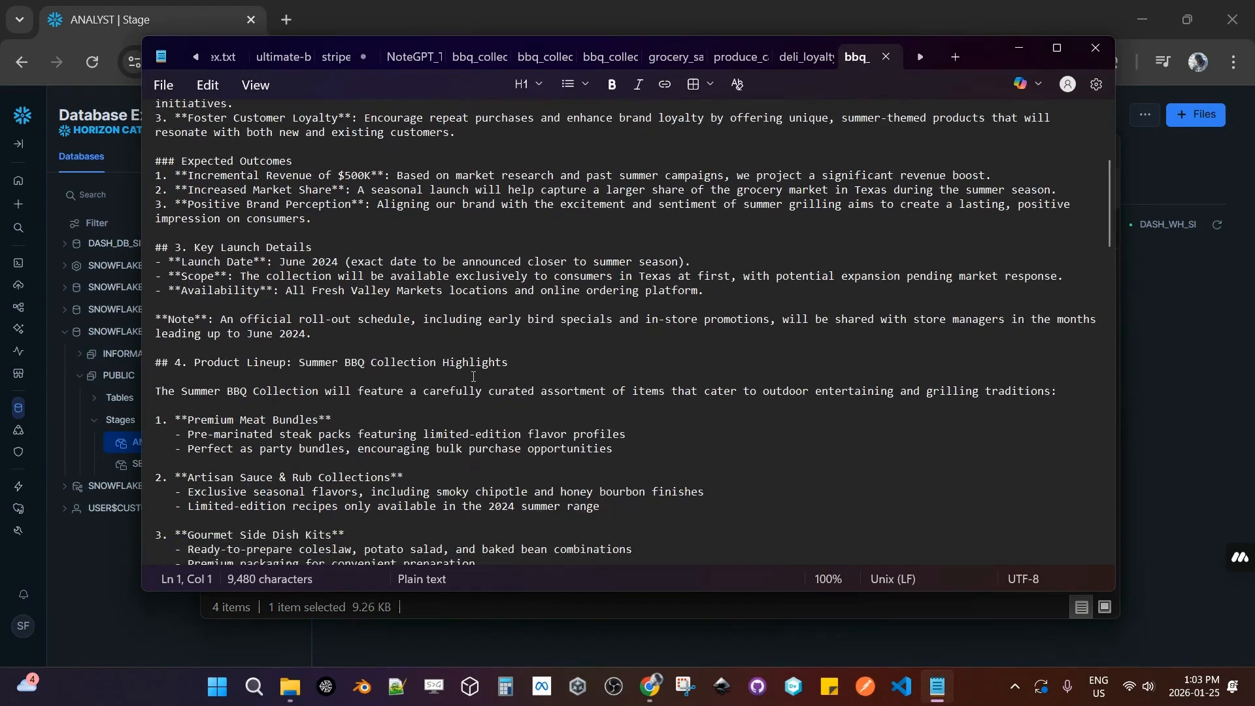
{"action": "scroll", "coordinate": [474, 377], "scroll_direction": "down", "scroll_amount": 3}
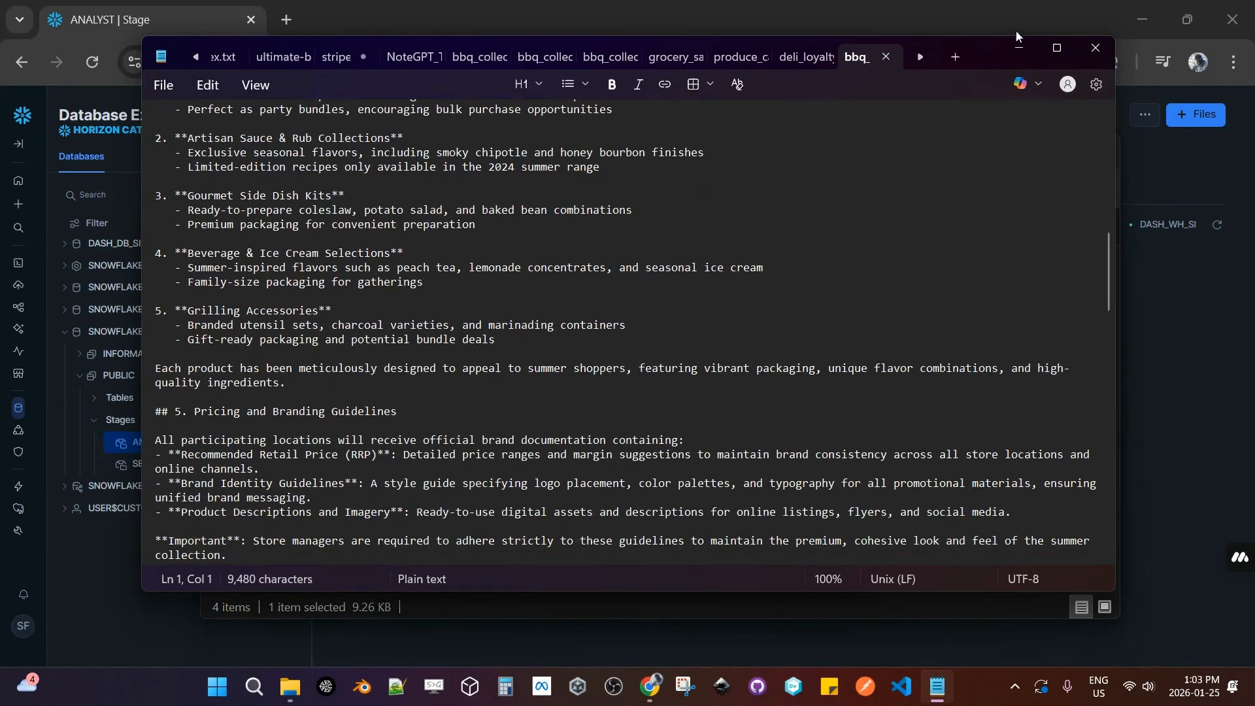
{"action": "left_click", "coordinate": [1092, 49]}
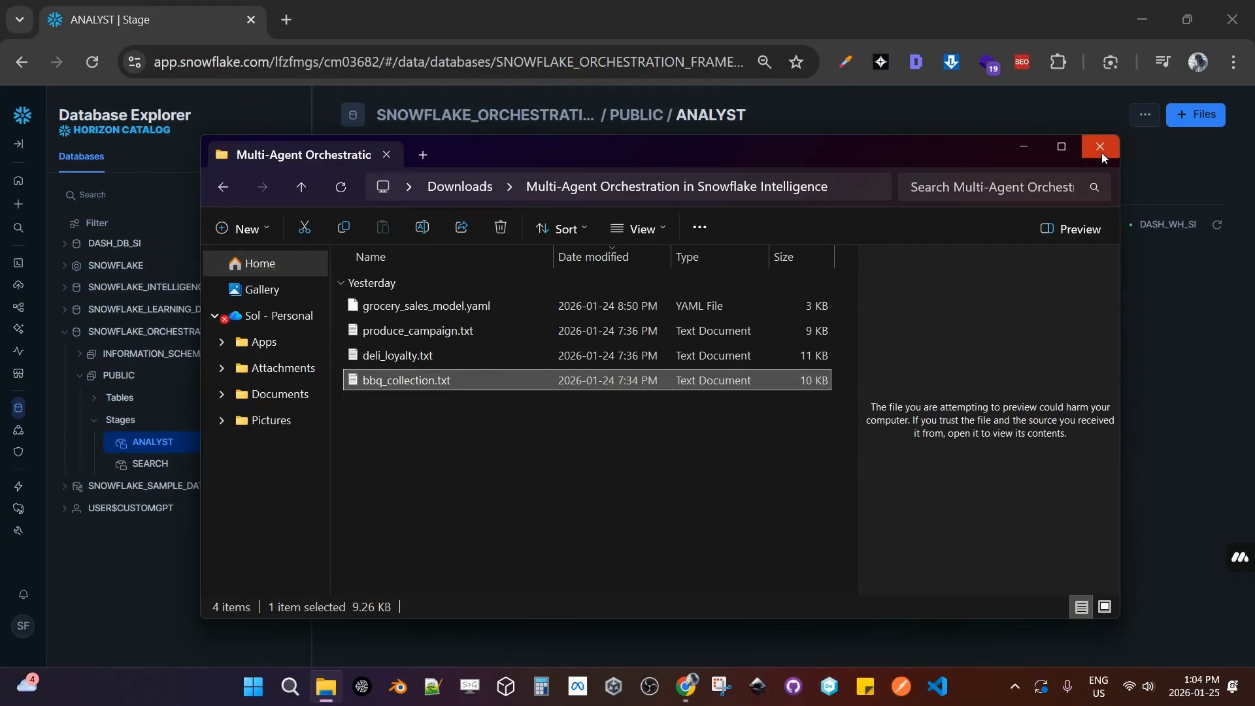
Upload grocery_sales_model.yaml from the project folder to the ANALYST stage.
{"action": "left_click_drag", "start_coordinate": [889, 156], "coordinate": [1254, 190]}
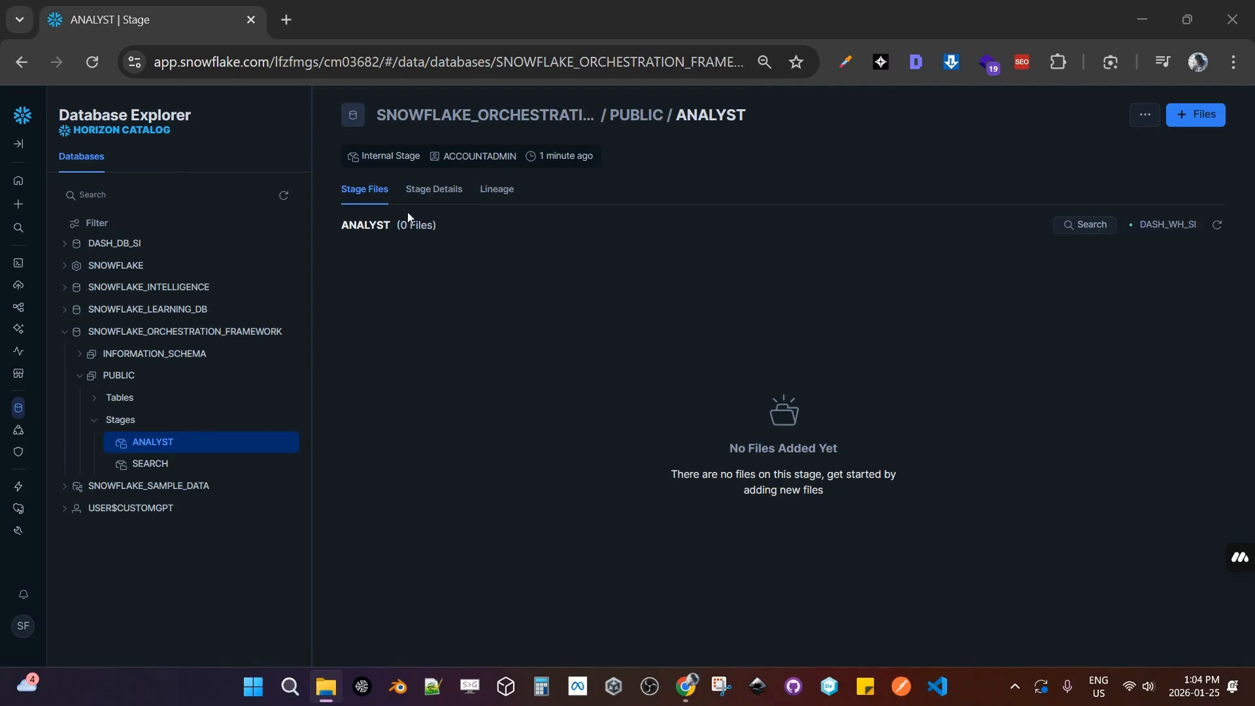
{"action": "left_click", "coordinate": [1217, 123]}
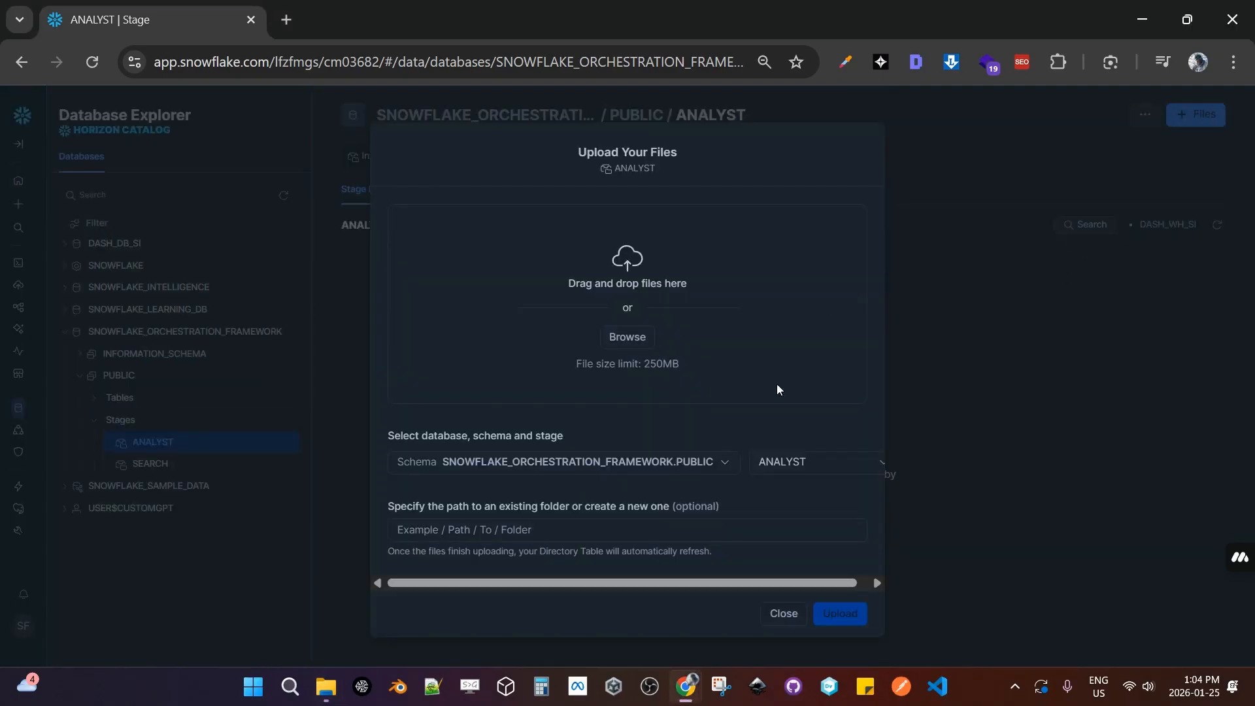
{"action": "key", "text": "alt+Tab"}
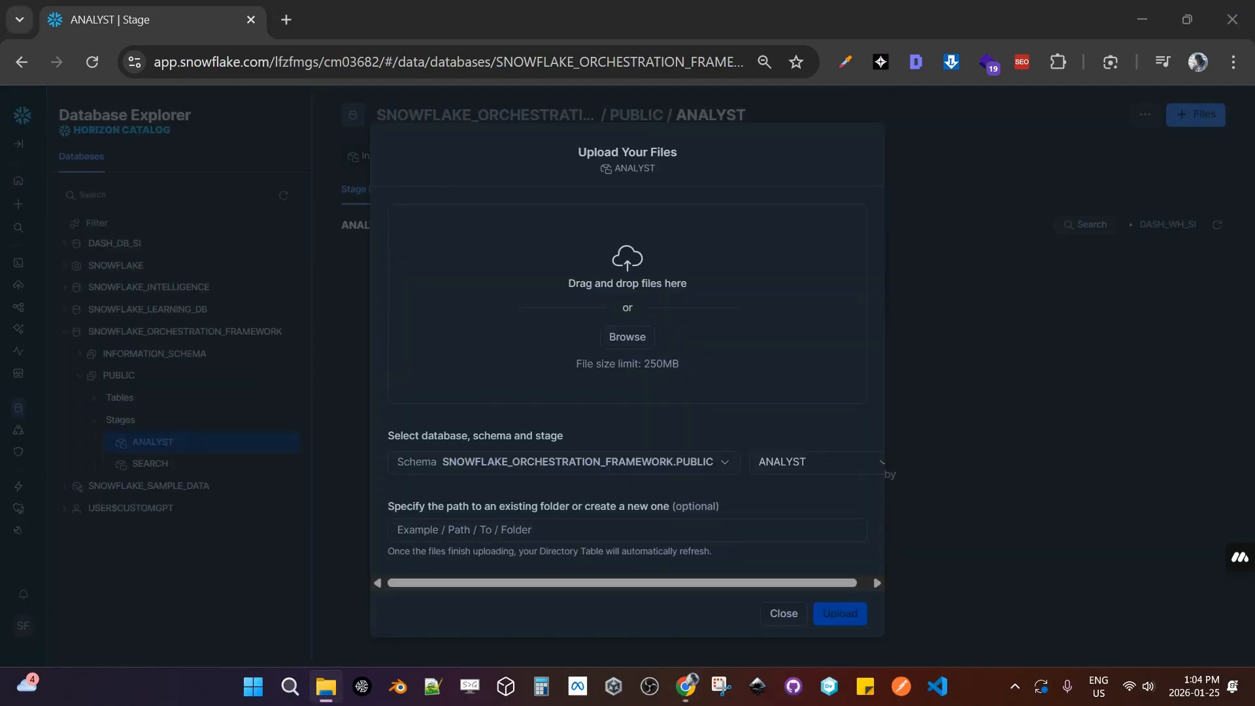
{"action": "left_click_drag", "start_coordinate": [1066, 340], "coordinate": [702, 328]}
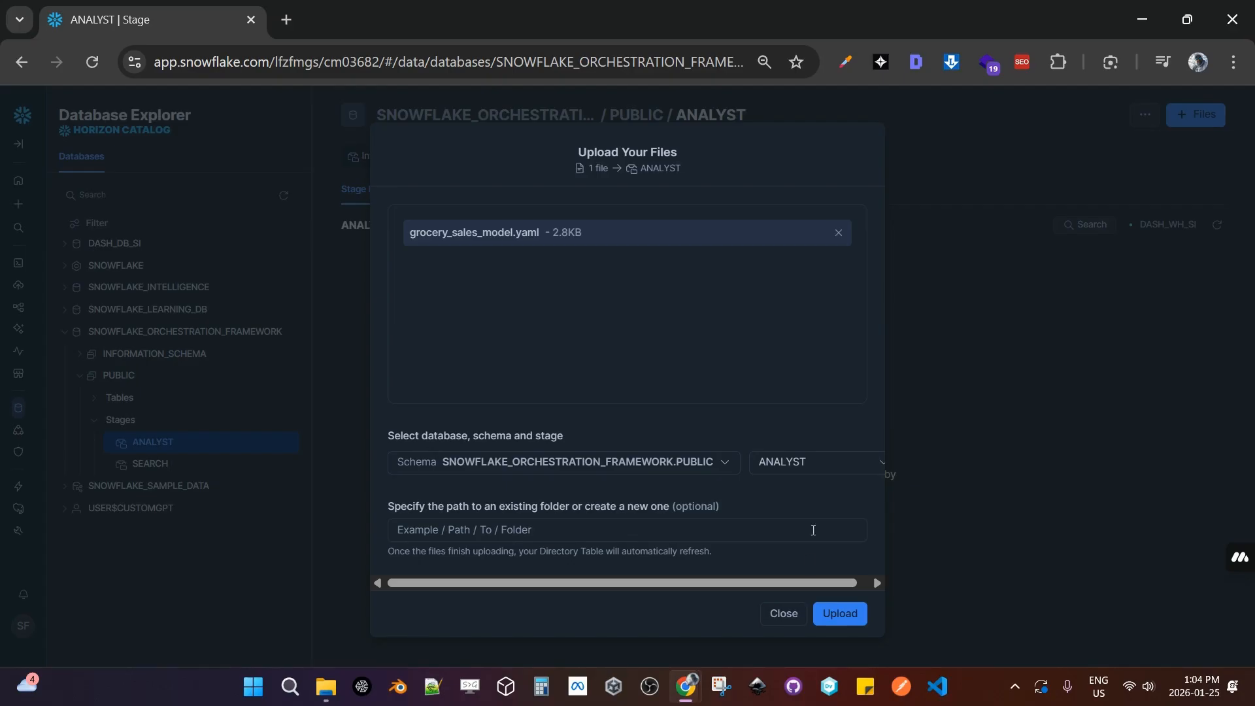
{"action": "left_click", "coordinate": [842, 616]}
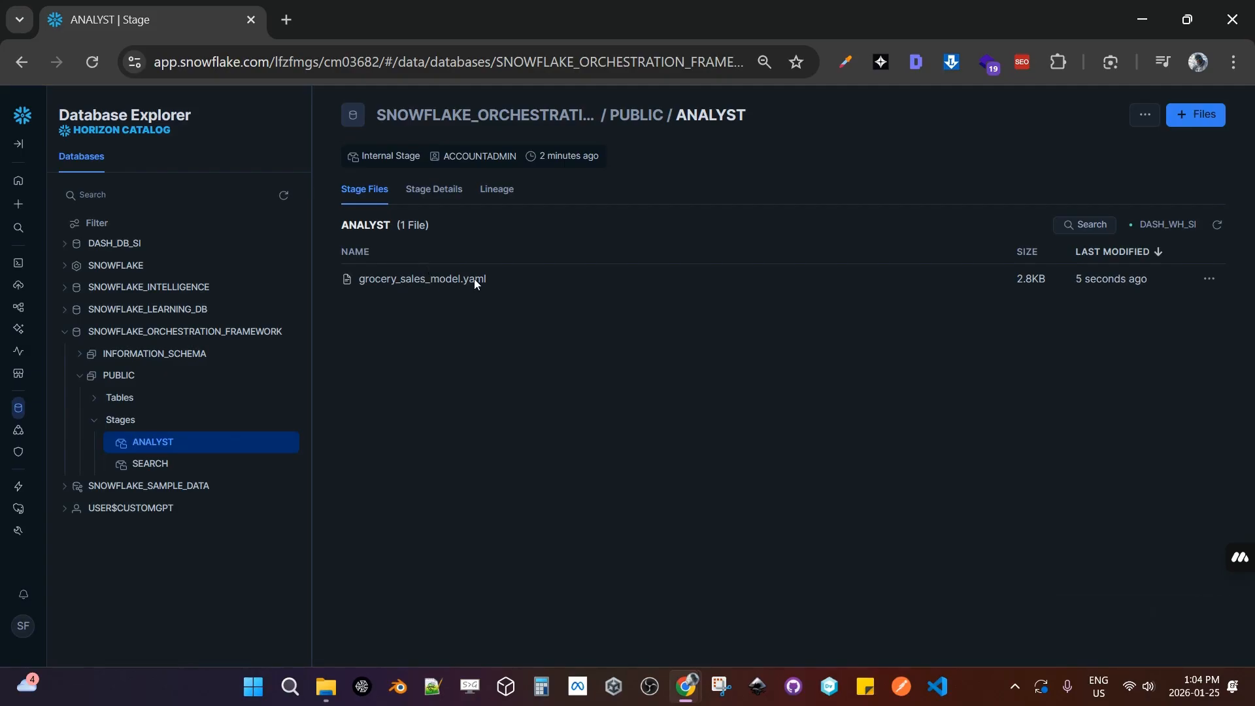
Upload produce_campaign.txt, deli_loyalty.txt and bbq_collection.txt from the project folder to the SEARCH stage.
{"action": "left_click", "coordinate": [166, 465]}
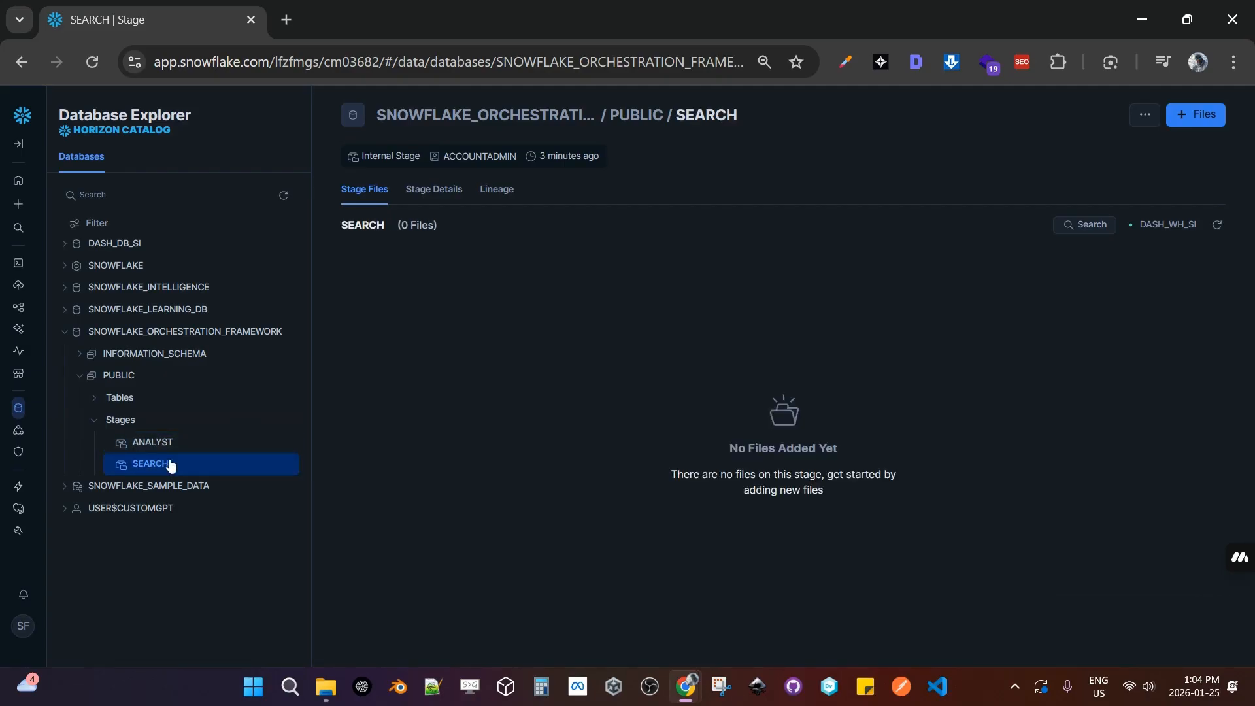
{"action": "left_click", "coordinate": [1199, 116]}
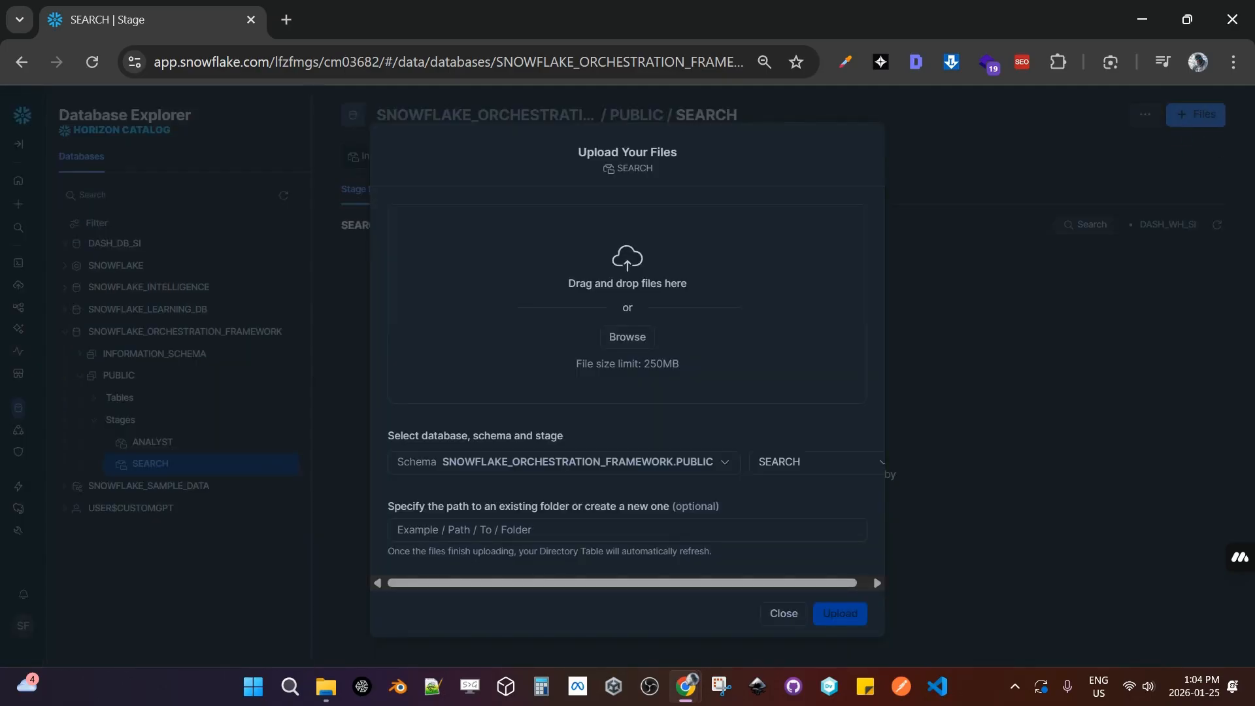
{"action": "left_click_drag", "start_coordinate": [1254, 196], "coordinate": [497, 167]}
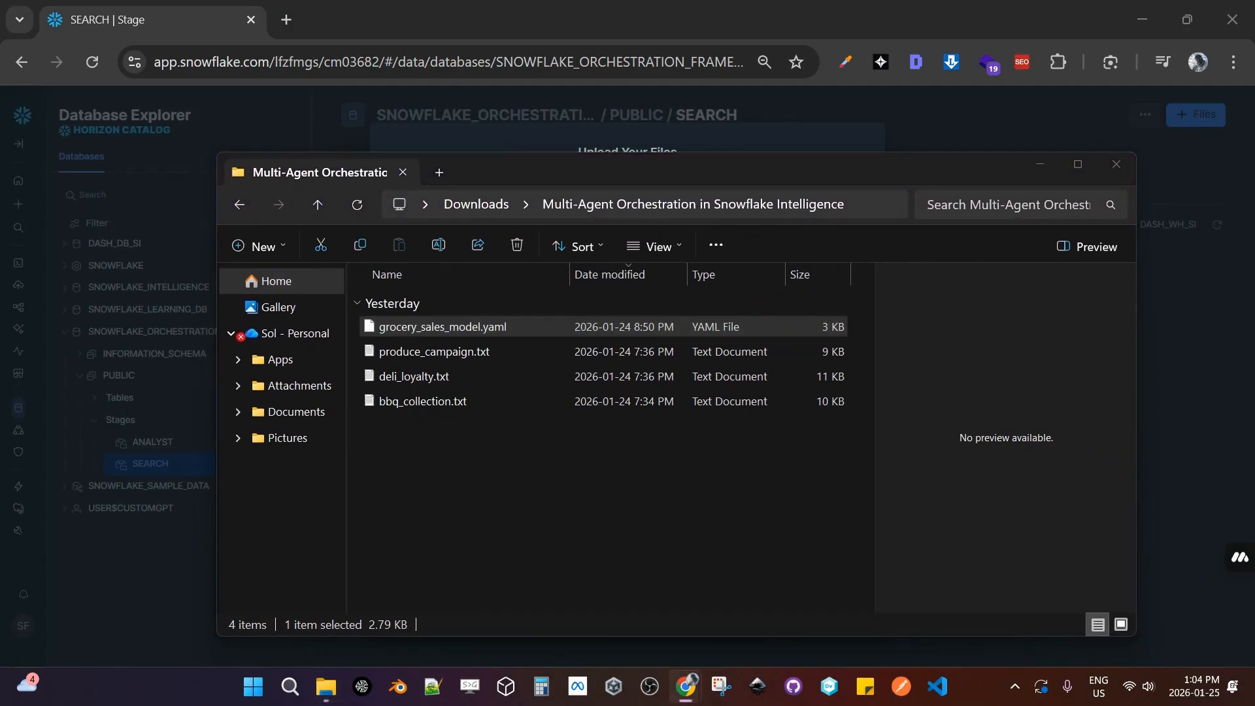
{"action": "left_click_drag", "start_coordinate": [684, 167], "coordinate": [1254, 163]}
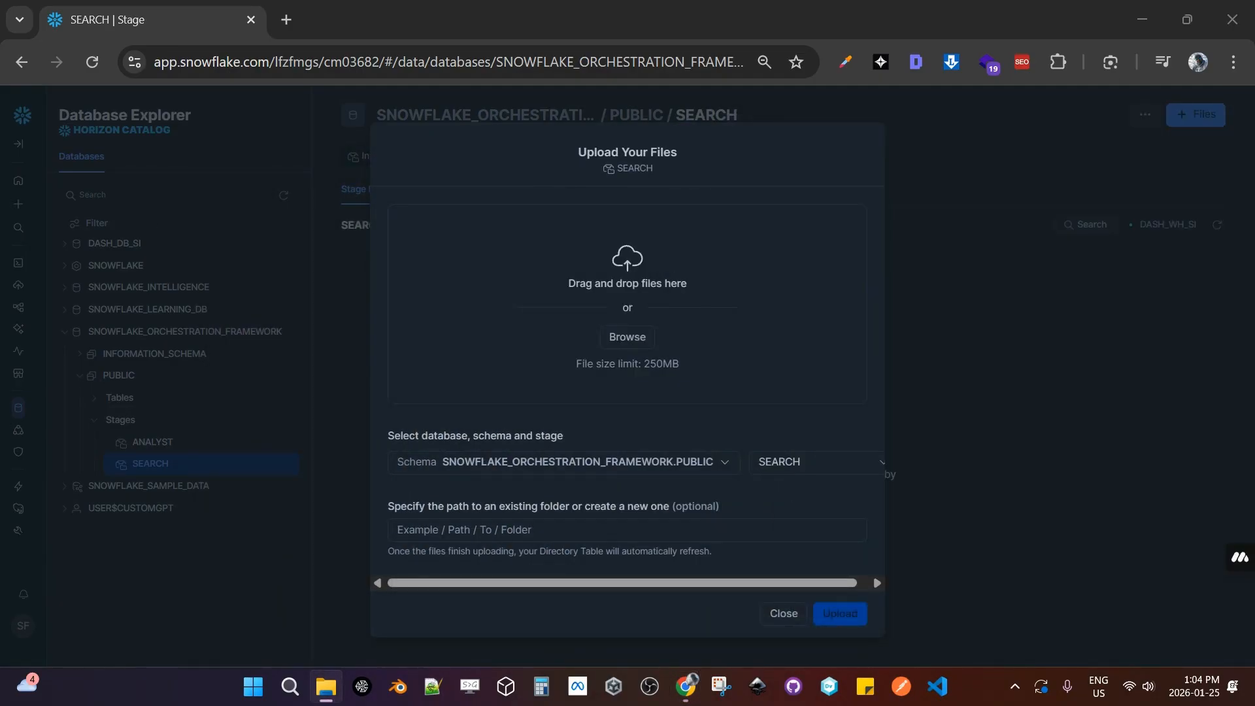
{"action": "left_click_drag", "start_coordinate": [1254, 406], "coordinate": [713, 318]}
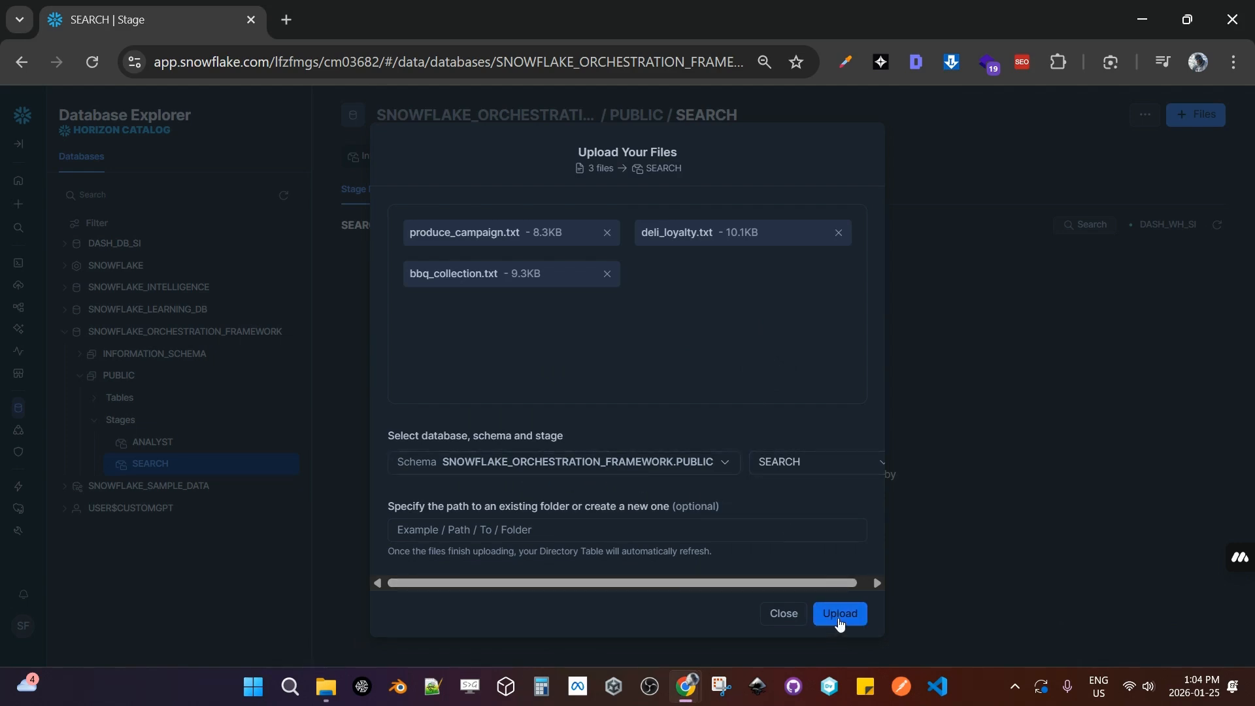
{"action": "left_click", "coordinate": [841, 614]}
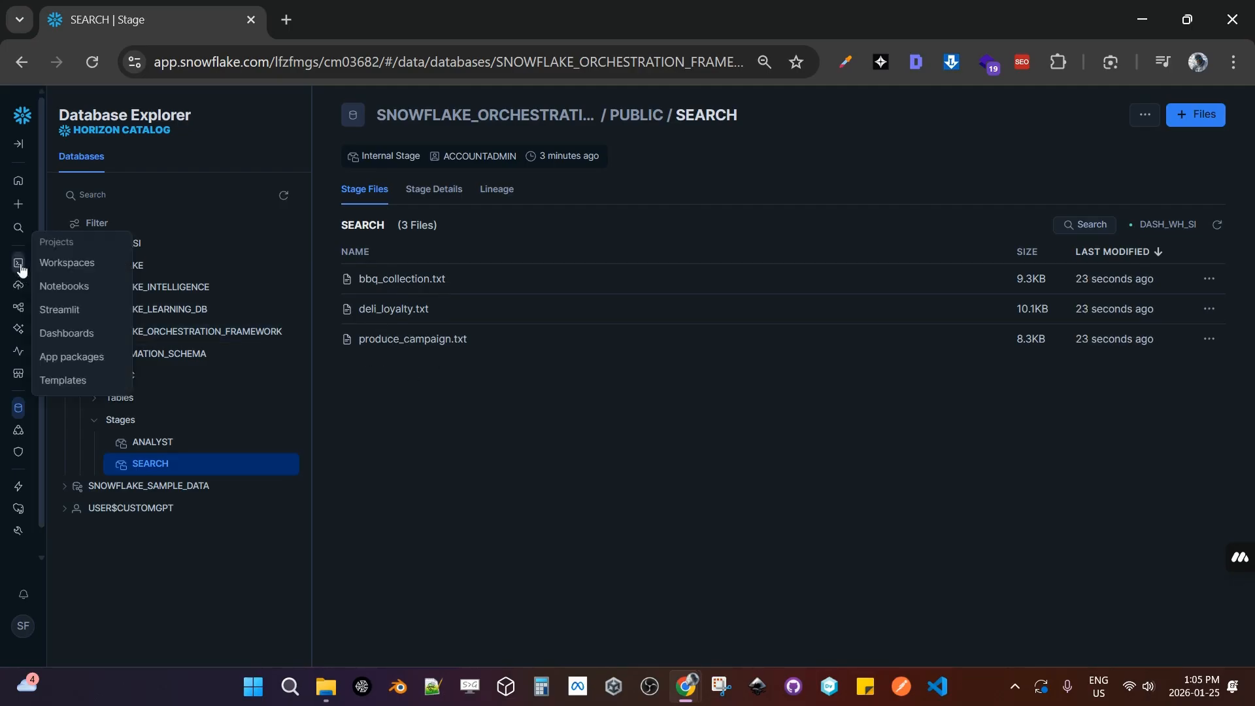
Open cortext_search.sql in the Snowflake Orchestration workspace and check its ACCOUNTADMIN role against the account's active role.
{"action": "left_click", "coordinate": [18, 206]}
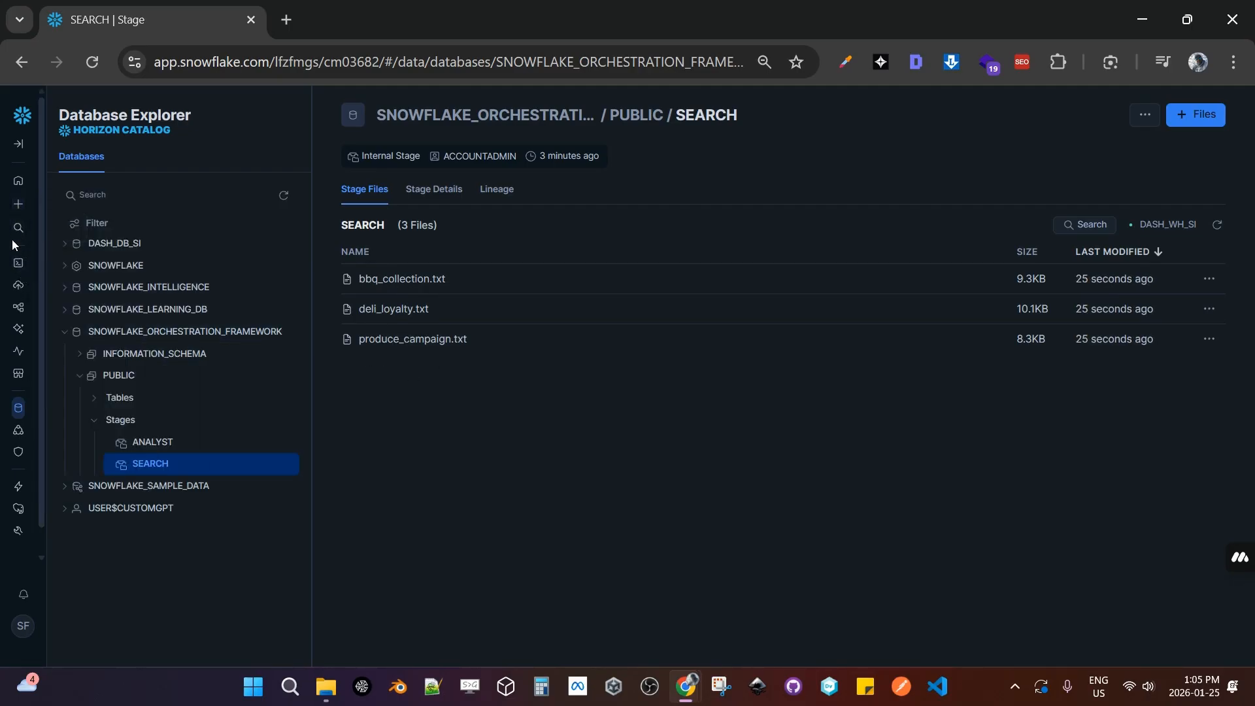
{"action": "mouse_move", "coordinate": [18, 262]}
{"action": "left_click", "coordinate": [70, 267]}
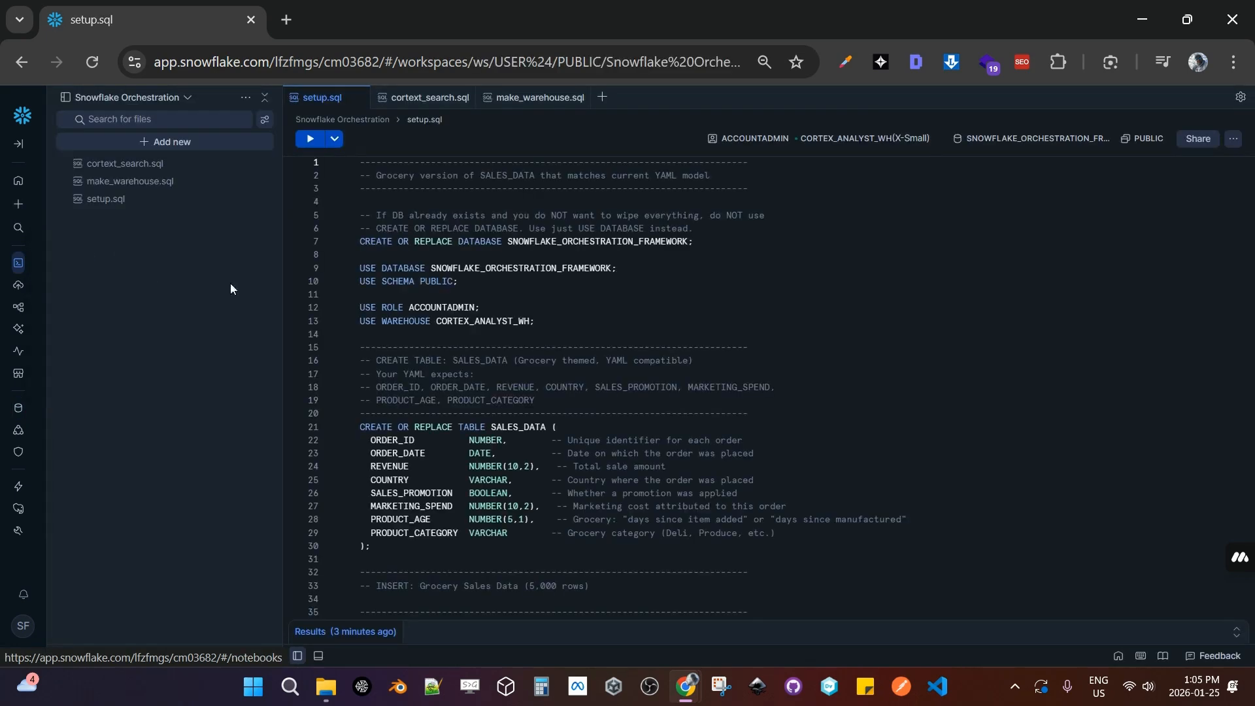
{"action": "left_click", "coordinate": [432, 97]}
{"action": "left_click", "coordinate": [569, 244]}
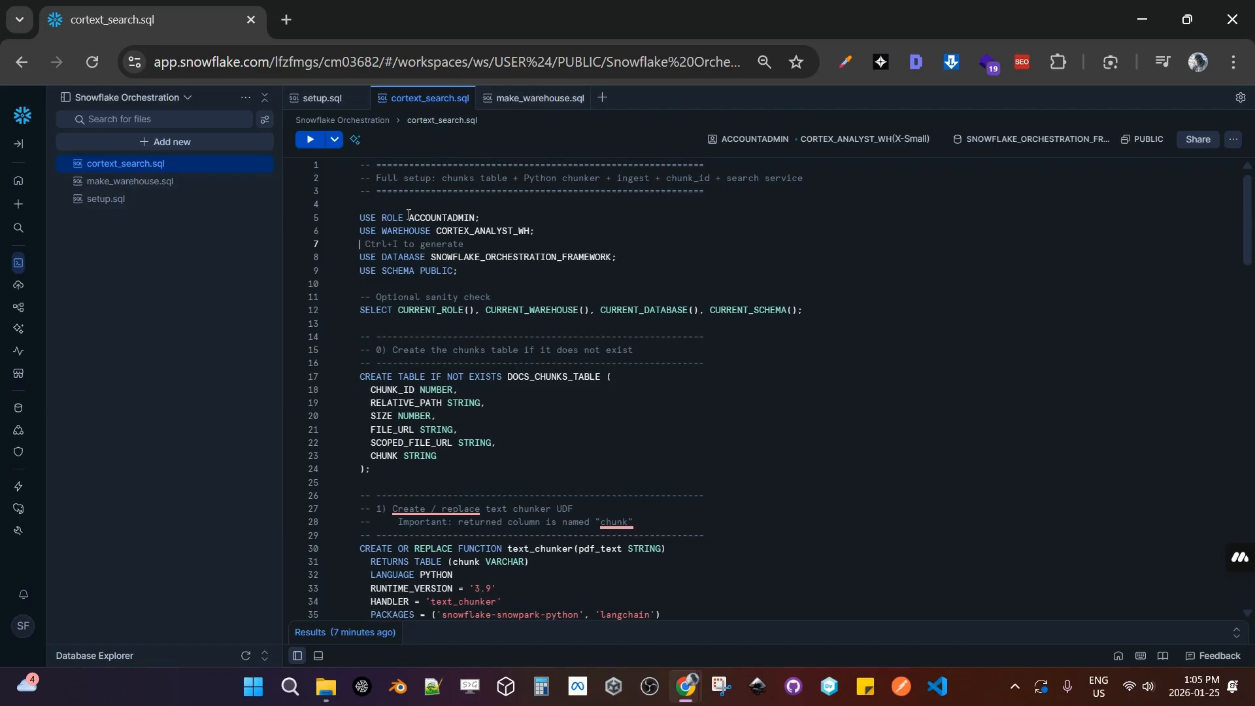
{"action": "left_click_drag", "start_coordinate": [409, 216], "coordinate": [475, 217]}
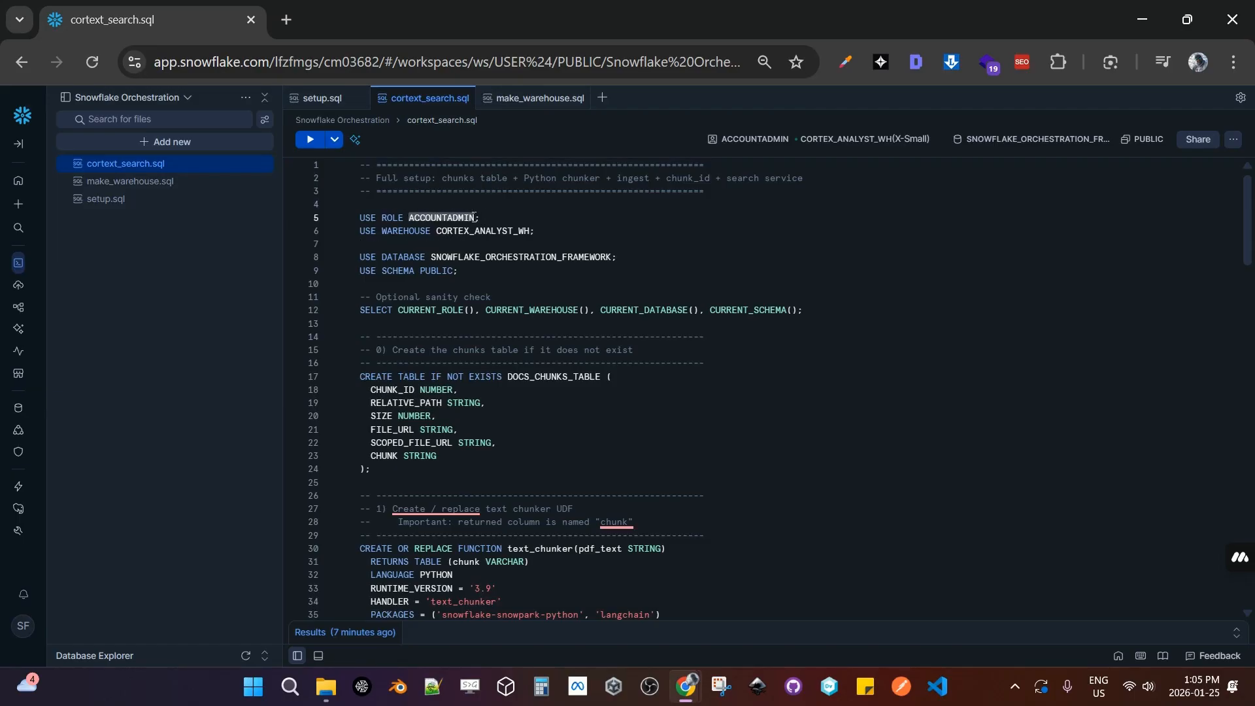
{"action": "left_click", "coordinate": [23, 626]}
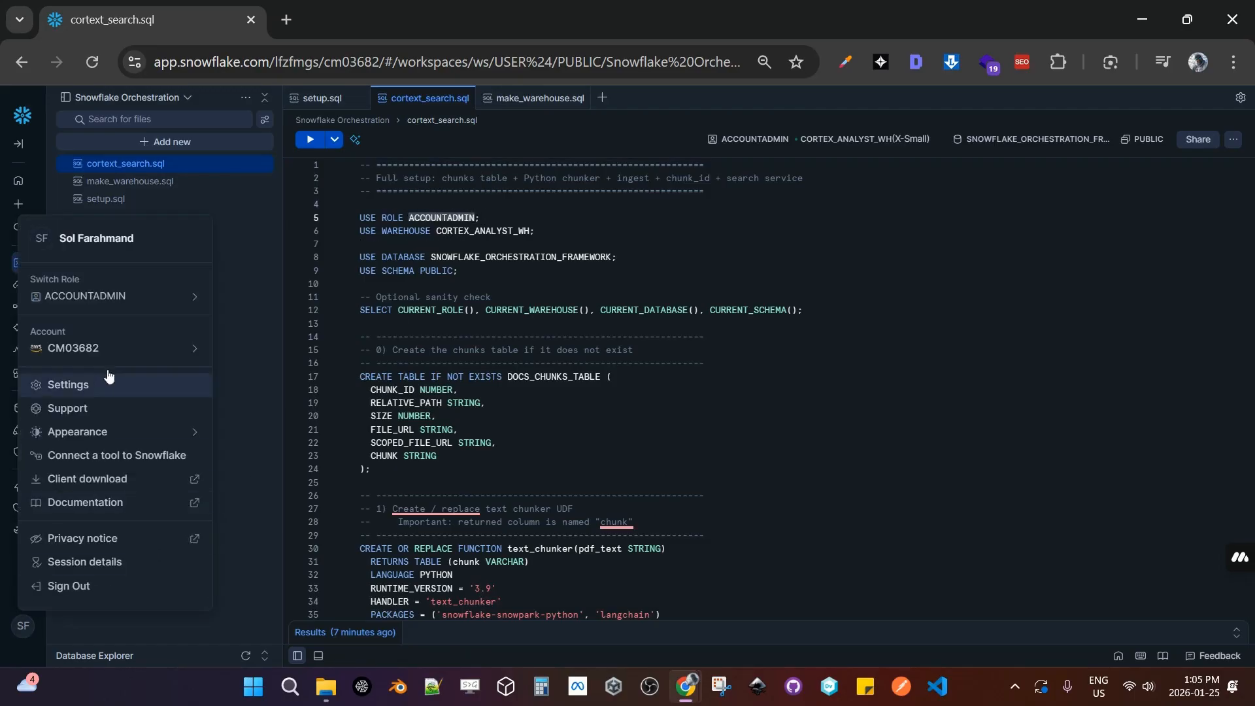
{"action": "left_click", "coordinate": [889, 302]}
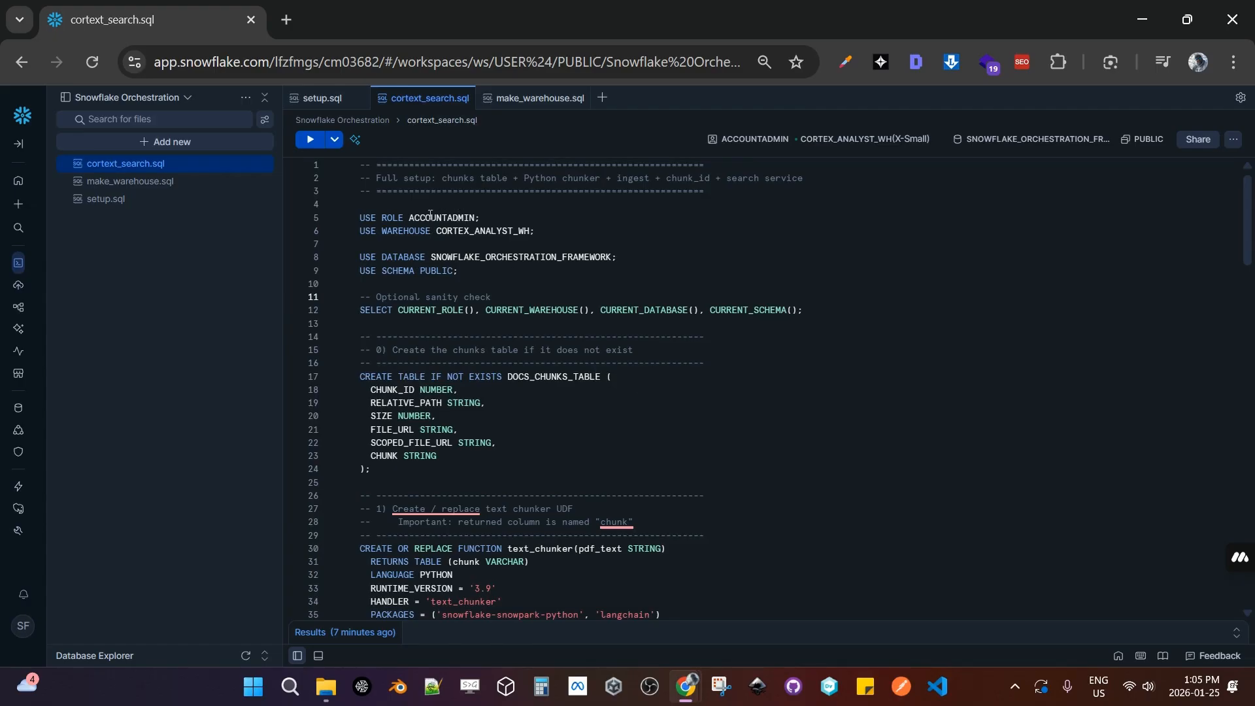
Read through cortext_search.sql, examining the chunks table, text chunker function, document ingestion, CHUNK_ID rebuild and Cortex Search Service sections.
{"action": "left_click", "coordinate": [439, 217]}
{"action": "scroll", "coordinate": [475, 383], "scroll_direction": "down", "scroll_amount": 5}
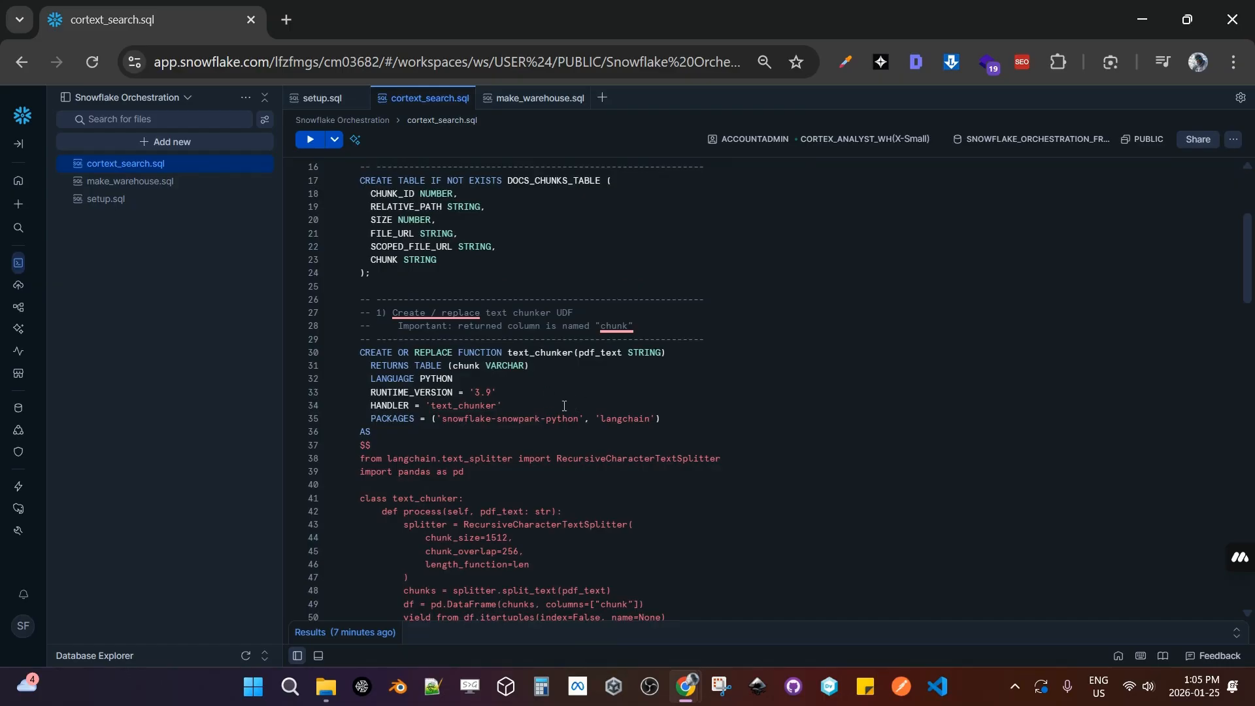
{"action": "scroll", "coordinate": [566, 405], "scroll_direction": "down", "scroll_amount": 5}
{"action": "scroll", "coordinate": [604, 410], "scroll_direction": "down", "scroll_amount": 2}
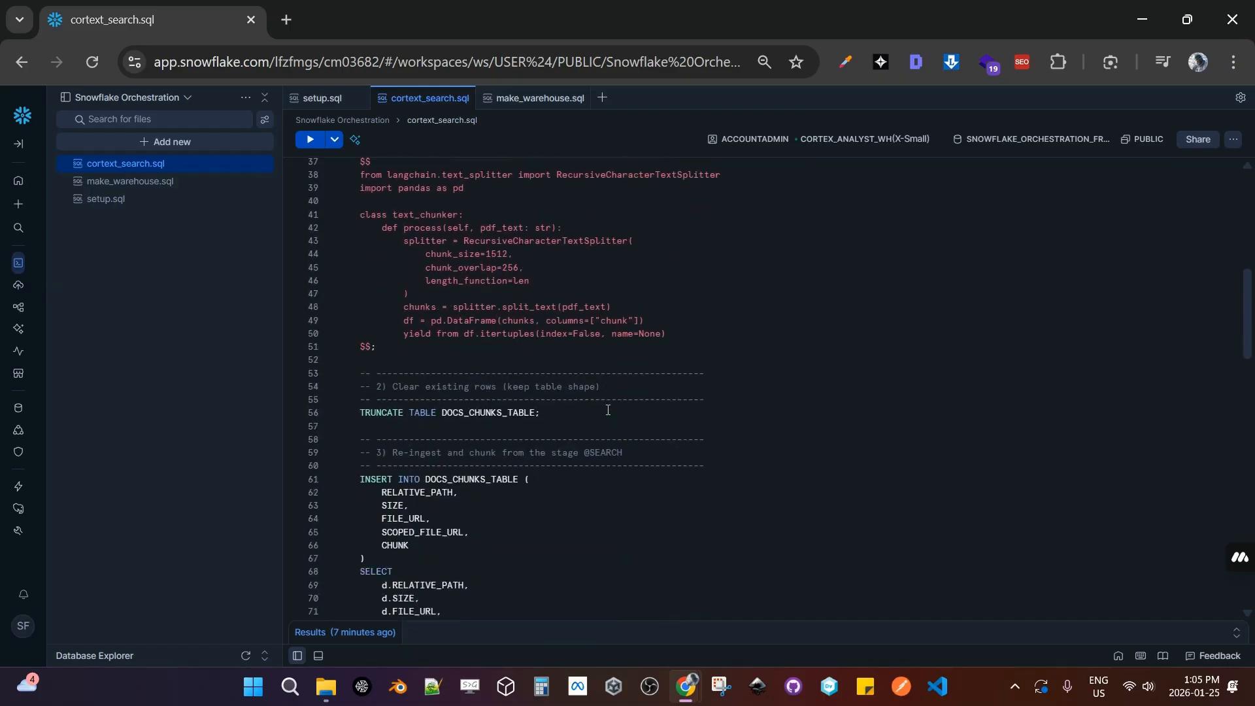
{"action": "scroll", "coordinate": [486, 329], "scroll_direction": "up", "scroll_amount": 5}
{"action": "scroll", "coordinate": [566, 372], "scroll_direction": "down", "scroll_amount": 7}
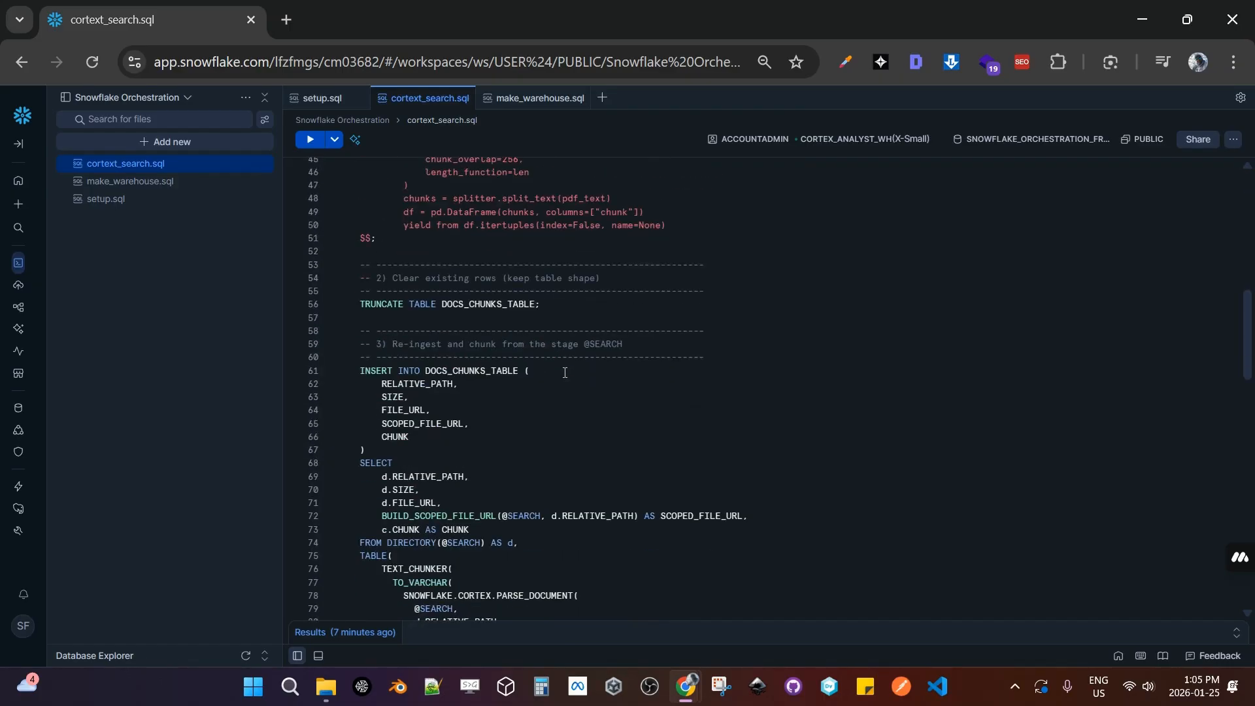
{"action": "scroll", "coordinate": [531, 364], "scroll_direction": "down", "scroll_amount": 3}
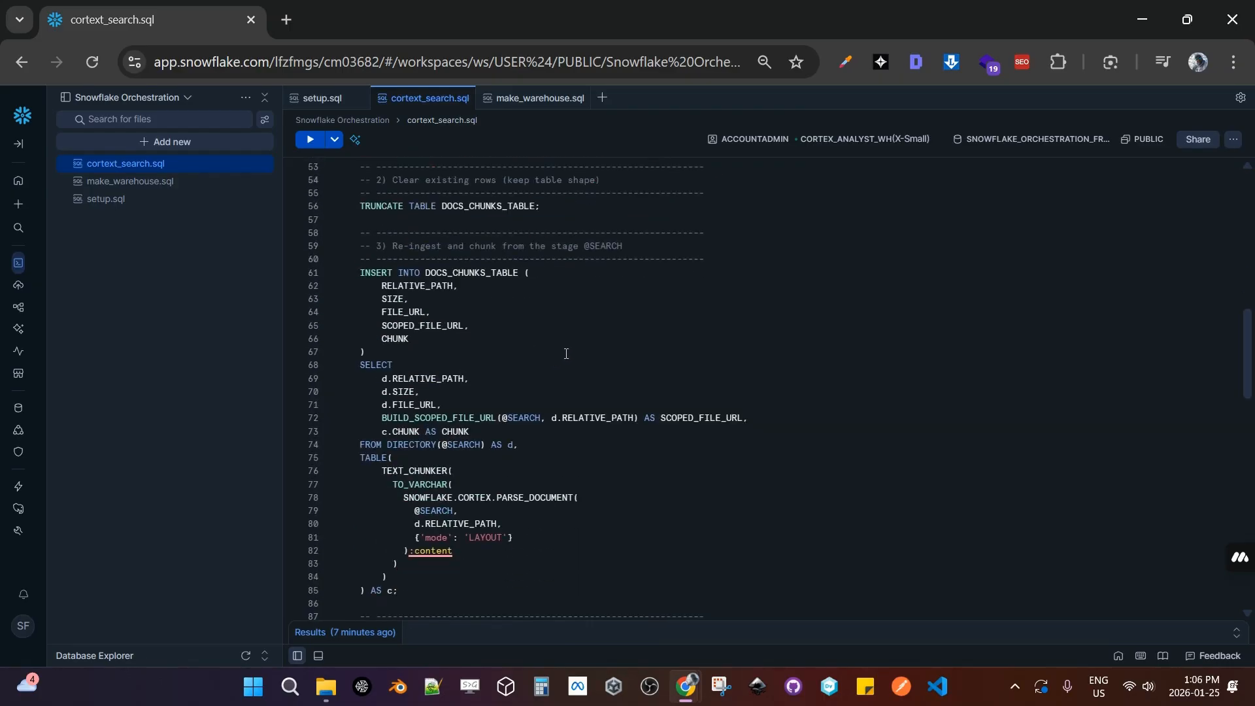
{"action": "scroll", "coordinate": [567, 354], "scroll_direction": "down", "scroll_amount": 5}
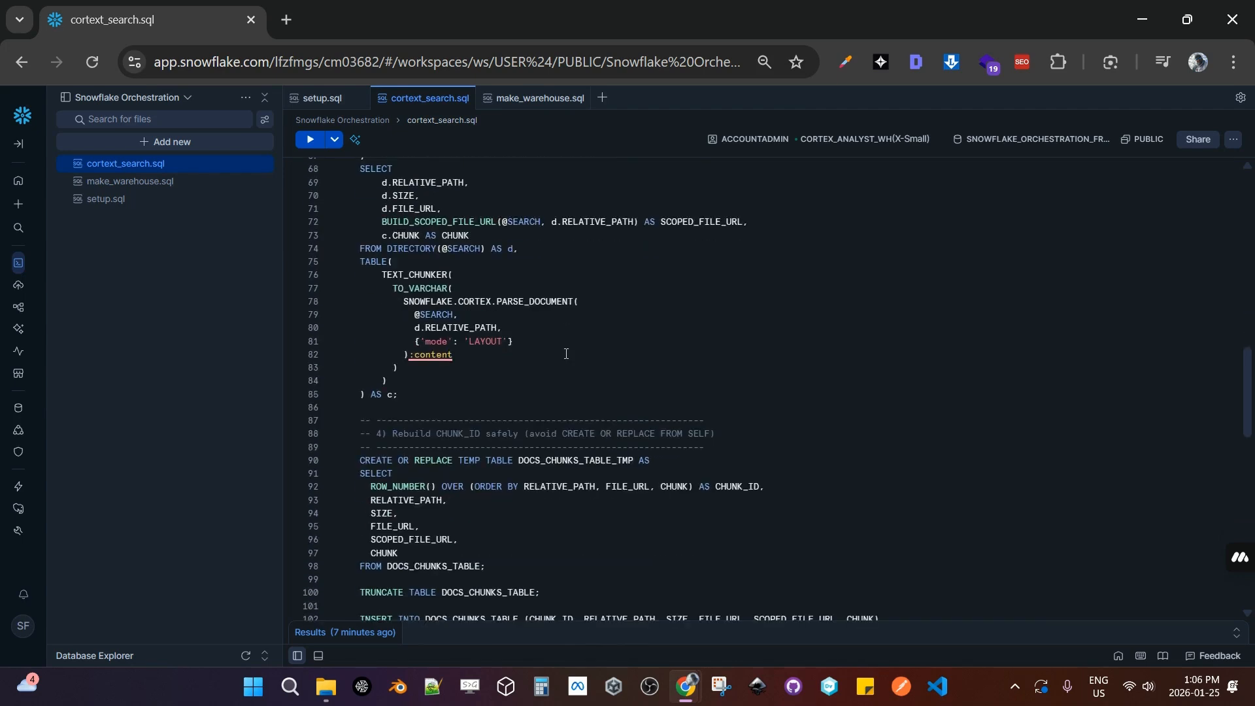
{"action": "scroll", "coordinate": [566, 354], "scroll_direction": "down", "scroll_amount": 7}
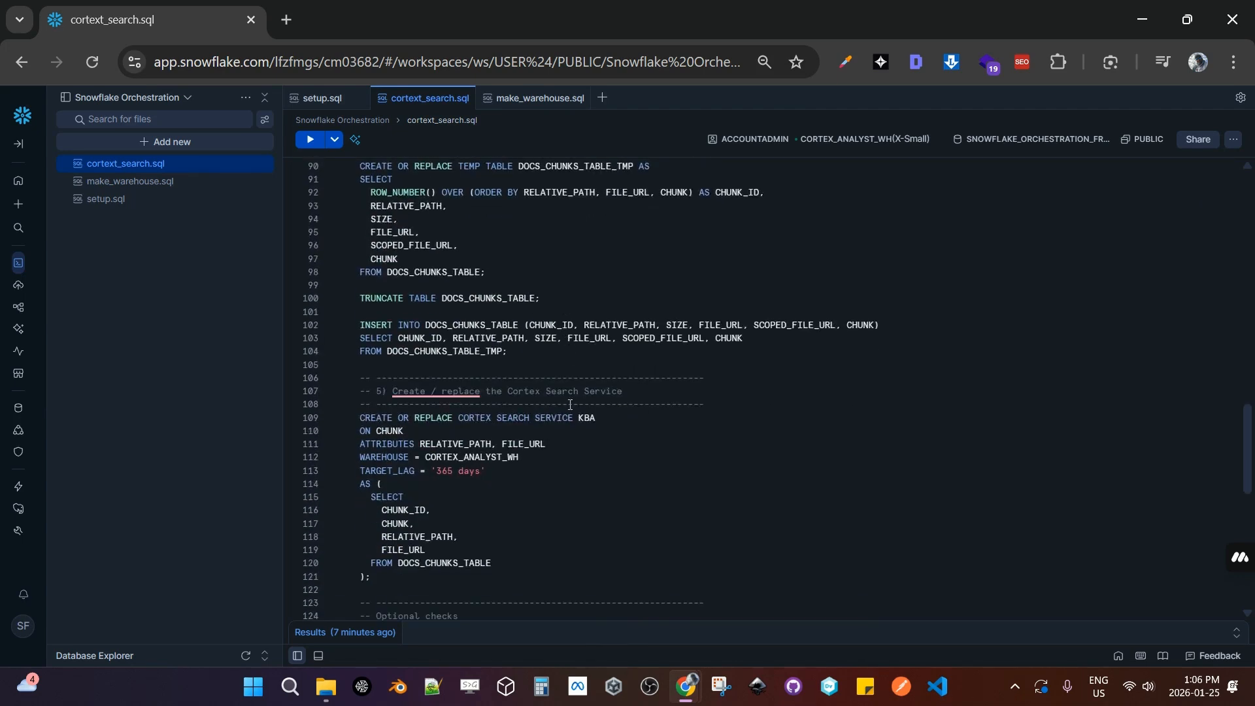
{"action": "scroll", "coordinate": [590, 411], "scroll_direction": "down", "scroll_amount": 2}
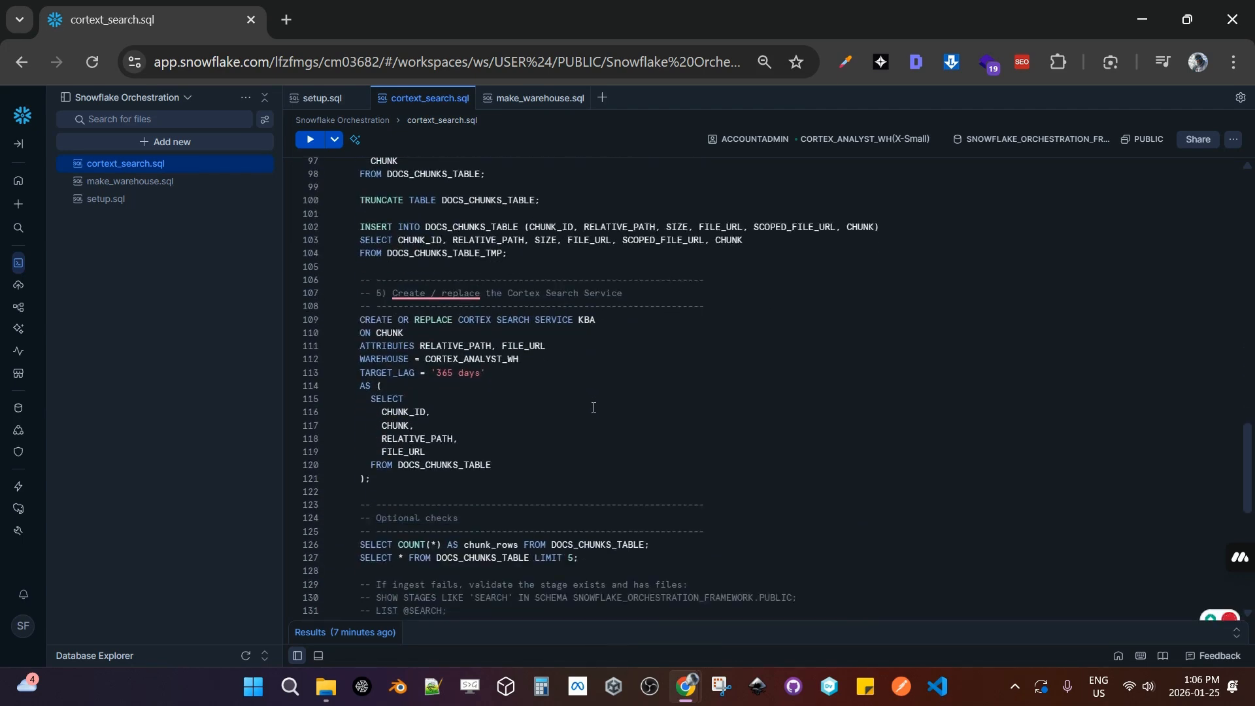
{"action": "scroll", "coordinate": [593, 407], "scroll_direction": "down", "scroll_amount": 5}
{"action": "scroll", "coordinate": [572, 479], "scroll_direction": "up", "scroll_amount": 5}
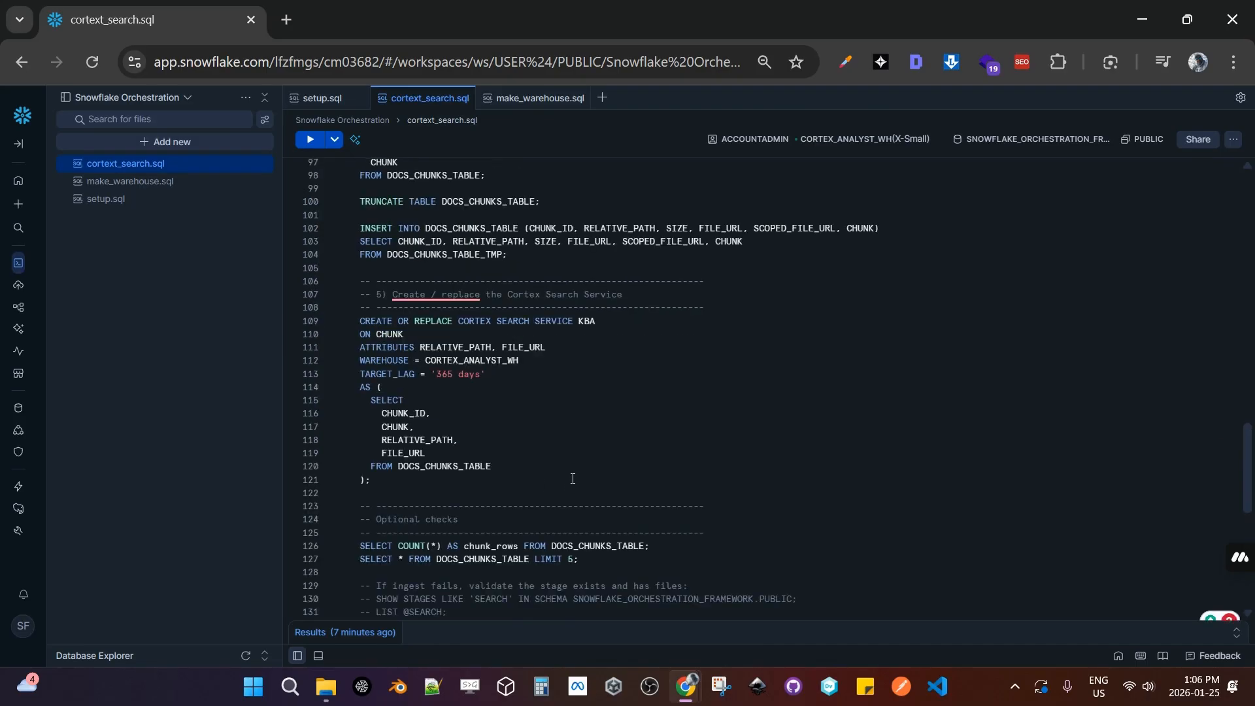
Run all statements in cortext_search.sql to chunk the staged documents and create the KBA search service, and collapse the results.
{"action": "scroll", "coordinate": [572, 479], "scroll_direction": "up", "scroll_amount": 20}
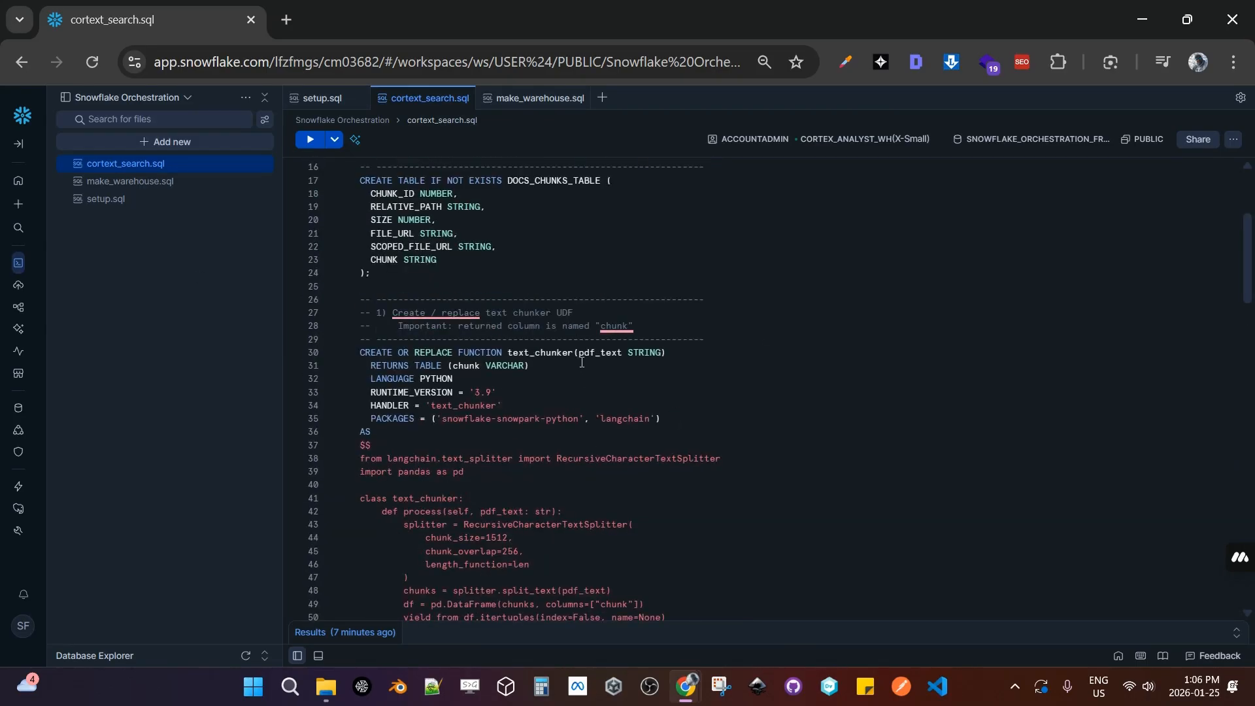
{"action": "scroll", "coordinate": [658, 361], "scroll_direction": "up", "scroll_amount": 5}
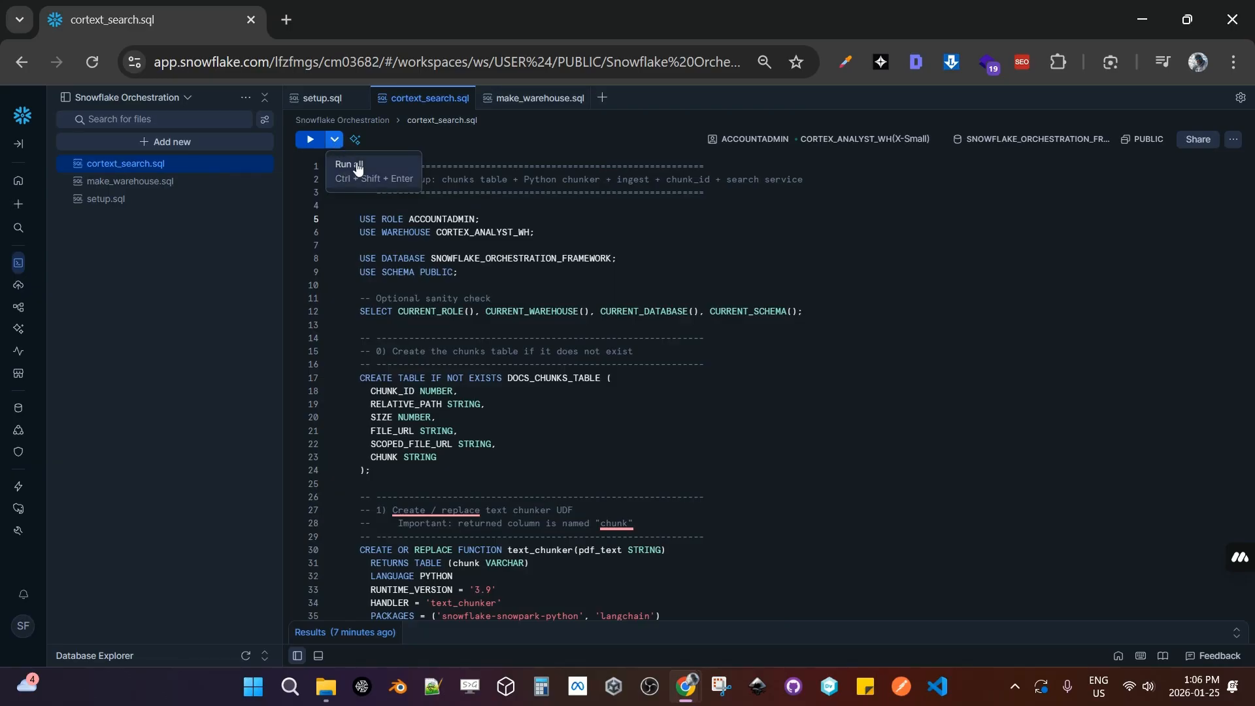
{"action": "left_click", "coordinate": [359, 171]}
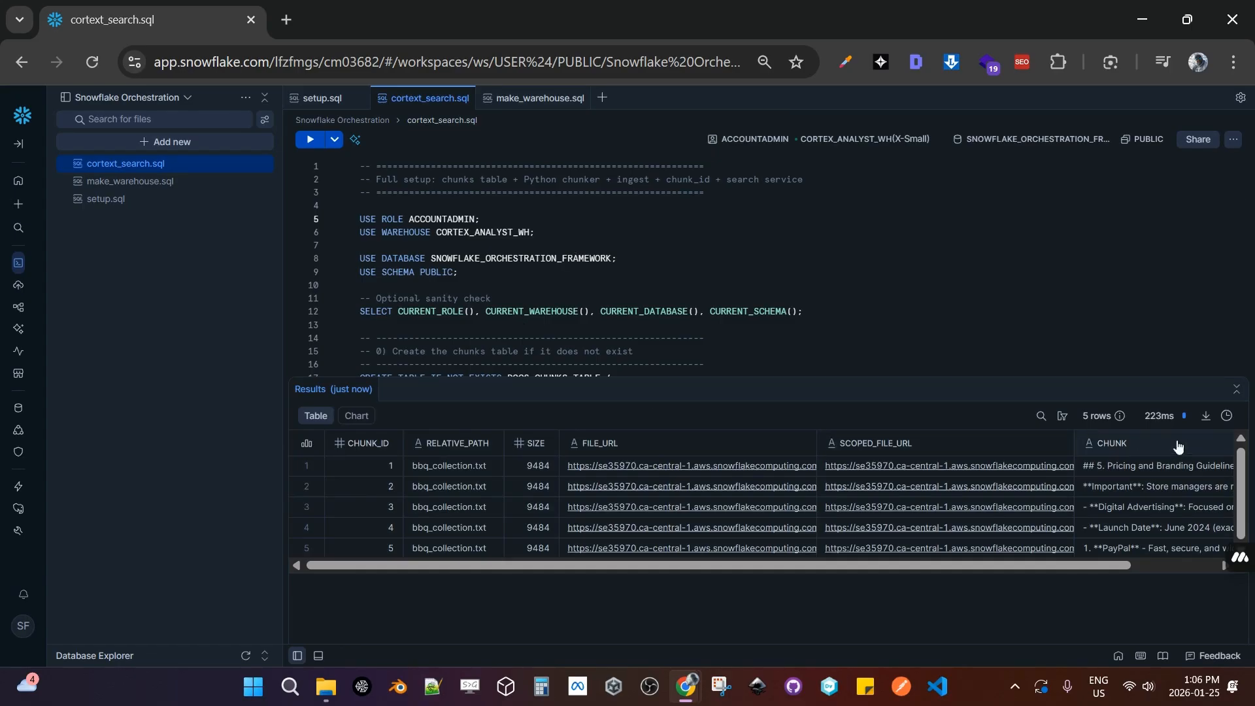
{"action": "left_click", "coordinate": [1238, 391]}
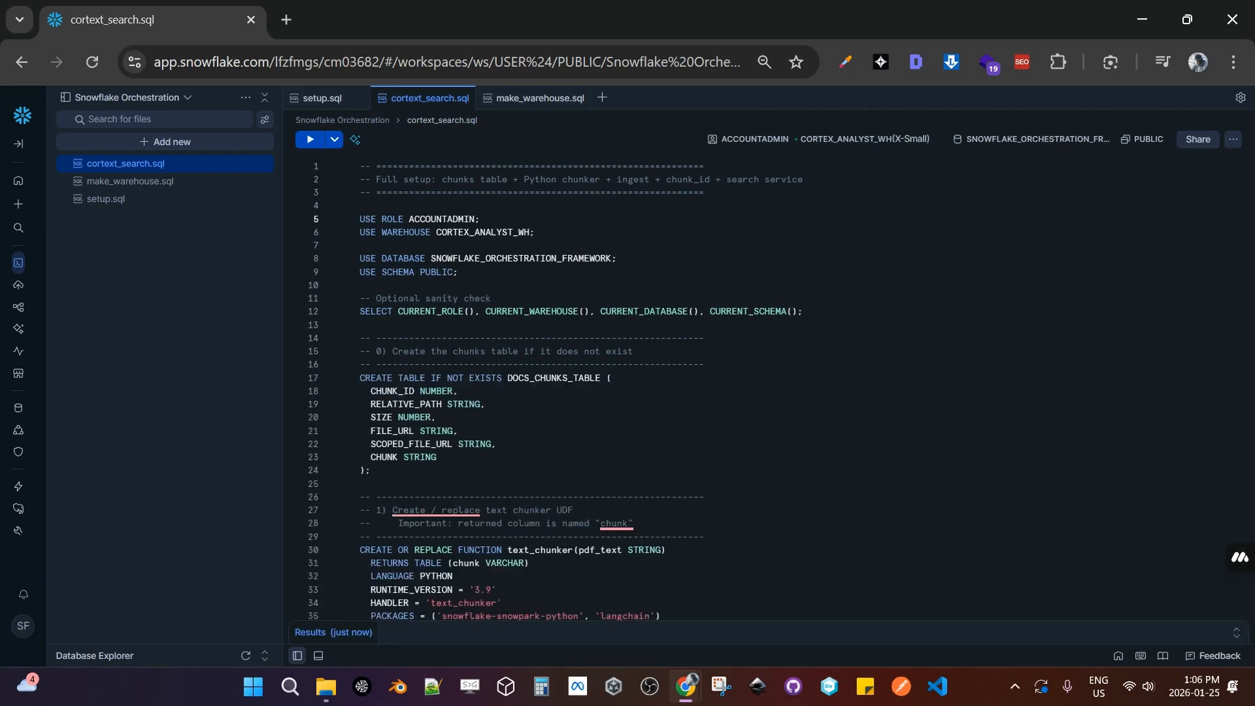
Expand the PUBLIC schema of SNOWFLAKE_ORCHESTRATION_FRAMEWORK in the Database Explorer and check its stages and Cortex Search Services.
{"action": "mouse_move", "coordinate": [19, 428]}
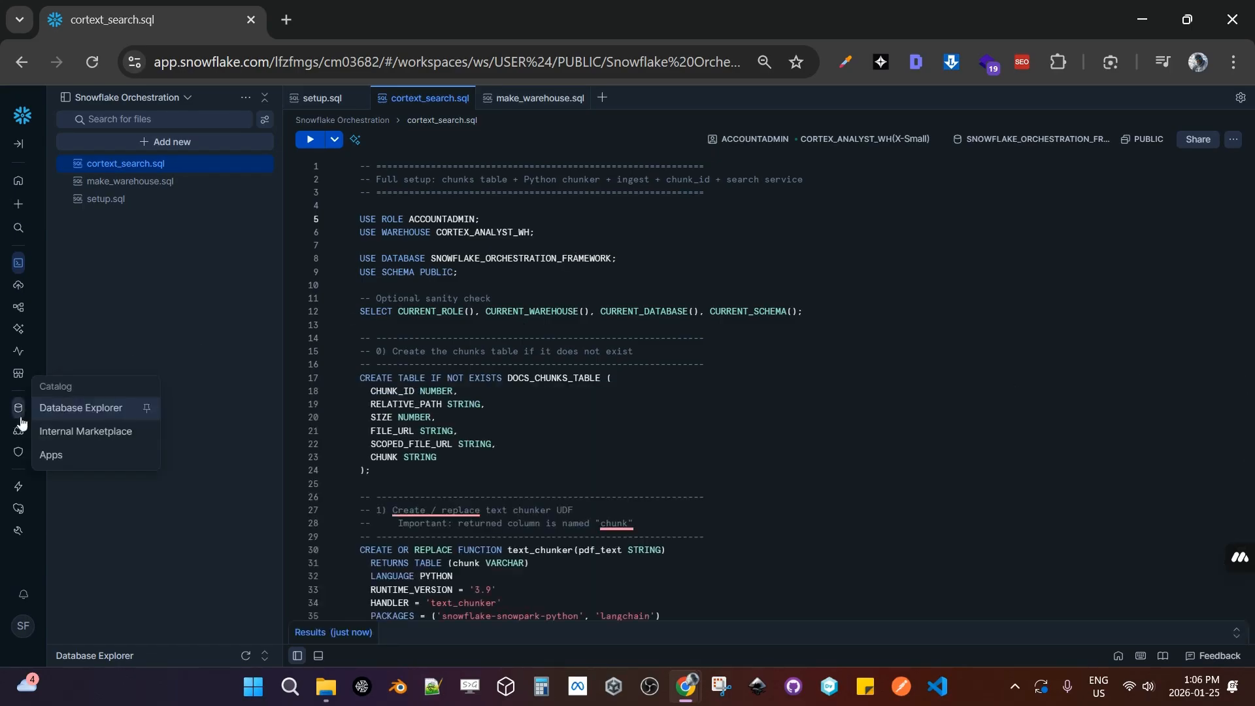
{"action": "left_click", "coordinate": [57, 406]}
{"action": "left_click", "coordinate": [65, 331]}
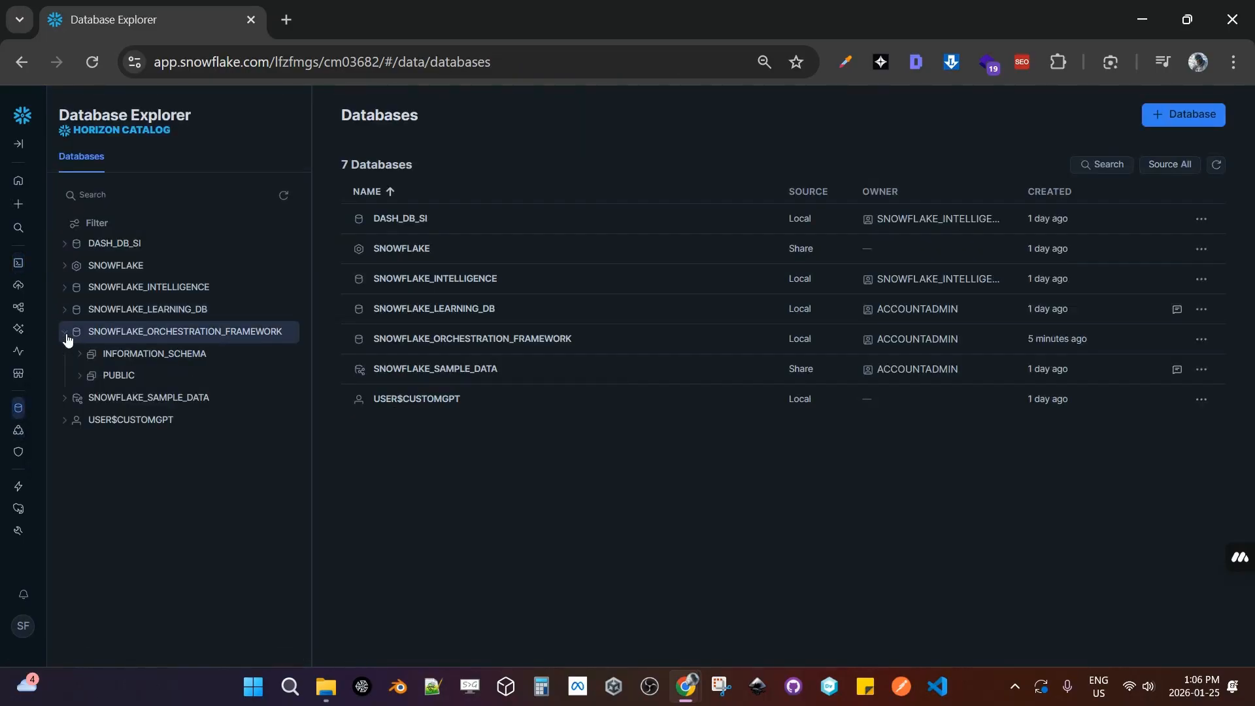
{"action": "left_click", "coordinate": [79, 376]}
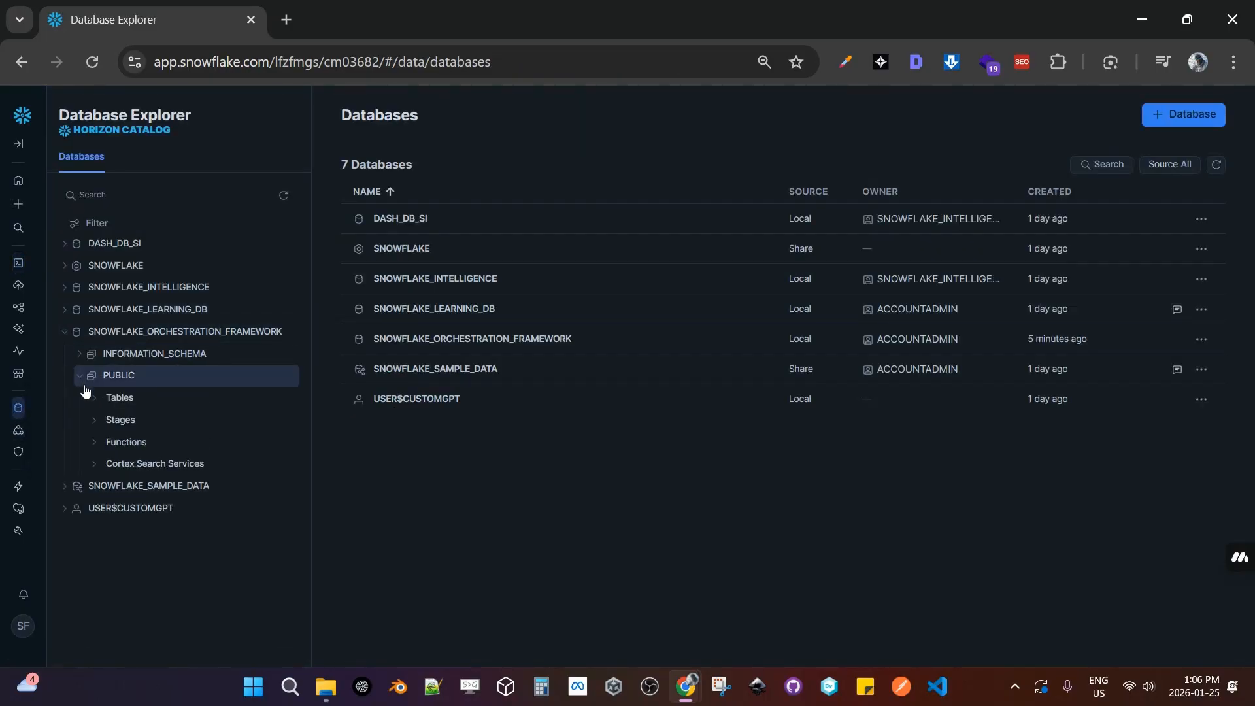
{"action": "left_click", "coordinate": [95, 423]}
{"action": "left_click", "coordinate": [95, 424]}
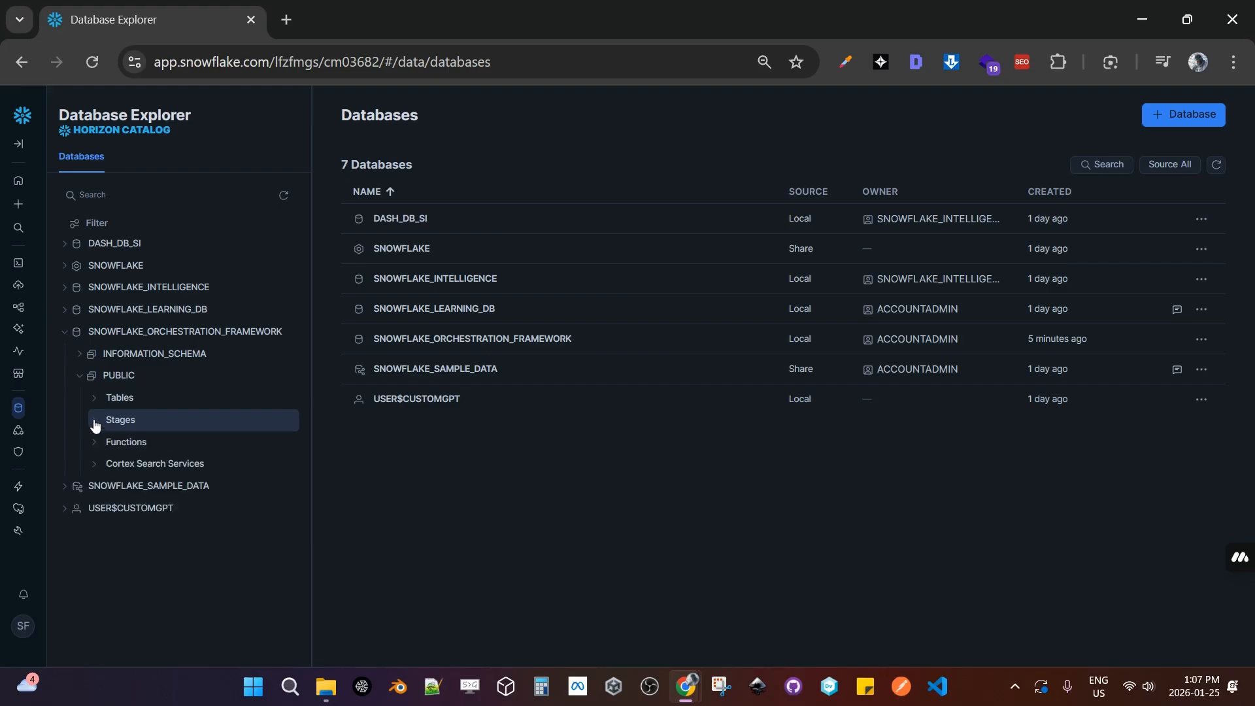
{"action": "left_click", "coordinate": [93, 465]}
{"action": "left_click", "coordinate": [94, 464]}
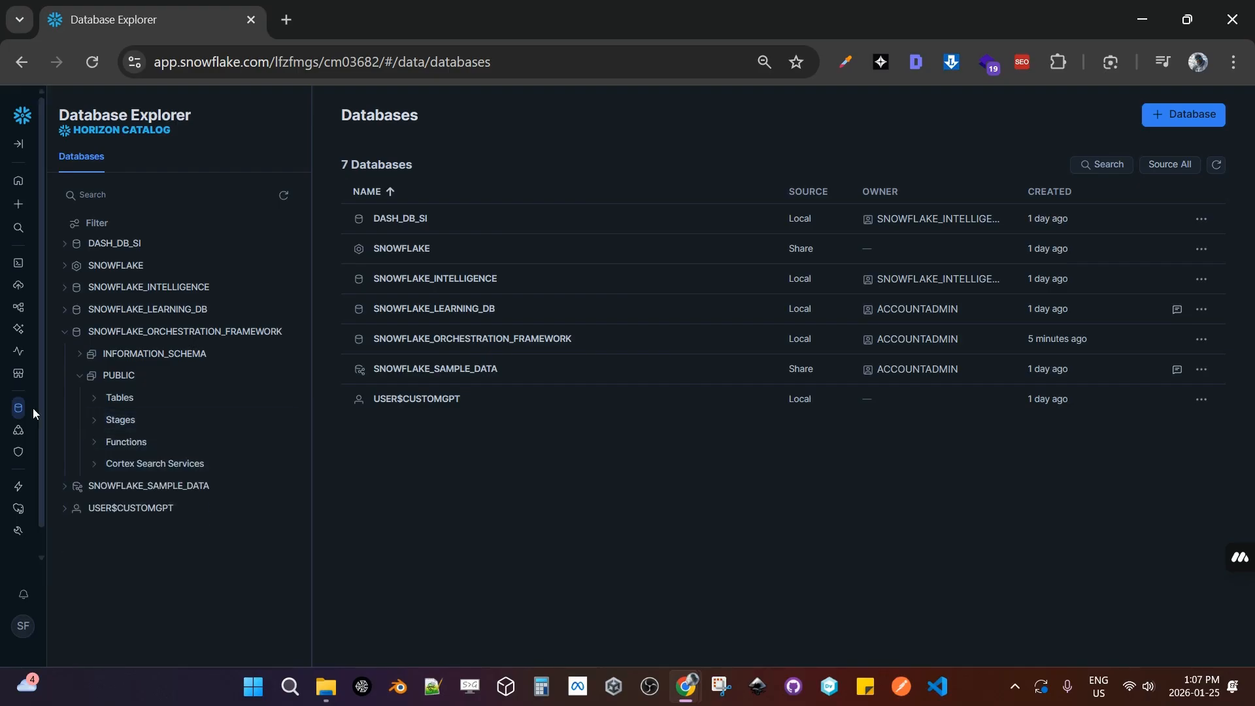
Preview the data of DOCS_CHUNKS_TABLE in the PUBLIC schema and examine its file path and URL columns.
{"action": "left_click", "coordinate": [99, 399]}
{"action": "left_click", "coordinate": [151, 421]}
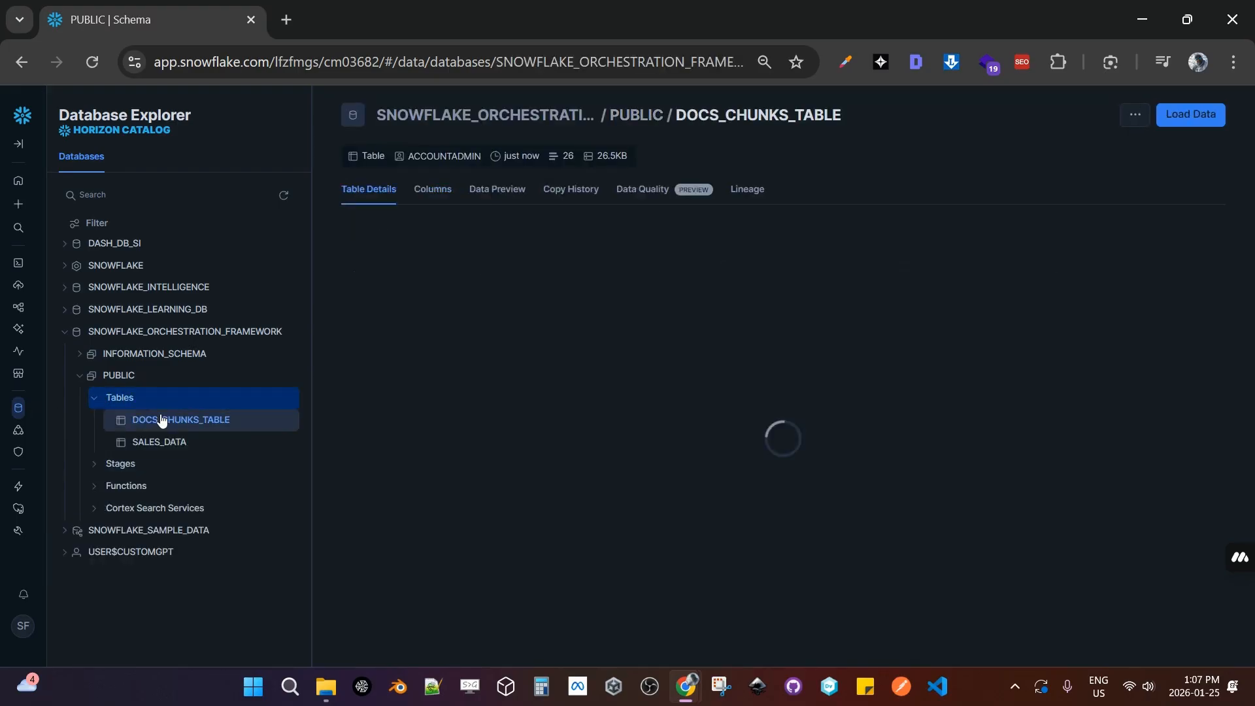
{"action": "left_click", "coordinate": [495, 197]}
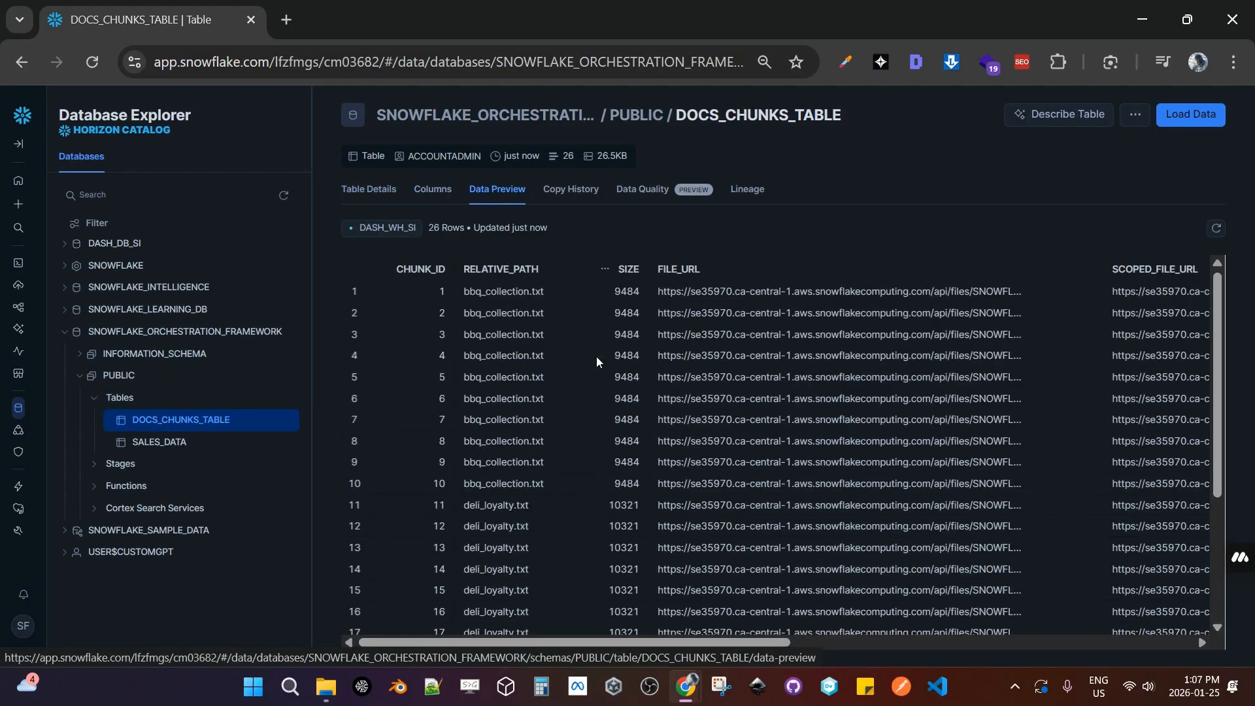
{"action": "mouse_move", "coordinate": [510, 642]}
{"action": "left_mouse_down"}
{"action": "mouse_move", "coordinate": [983, 641]}
{"action": "mouse_move", "coordinate": [410, 641]}
{"action": "mouse_move", "coordinate": [904, 635]}
{"action": "mouse_move", "coordinate": [535, 641]}
{"action": "left_mouse_up"}
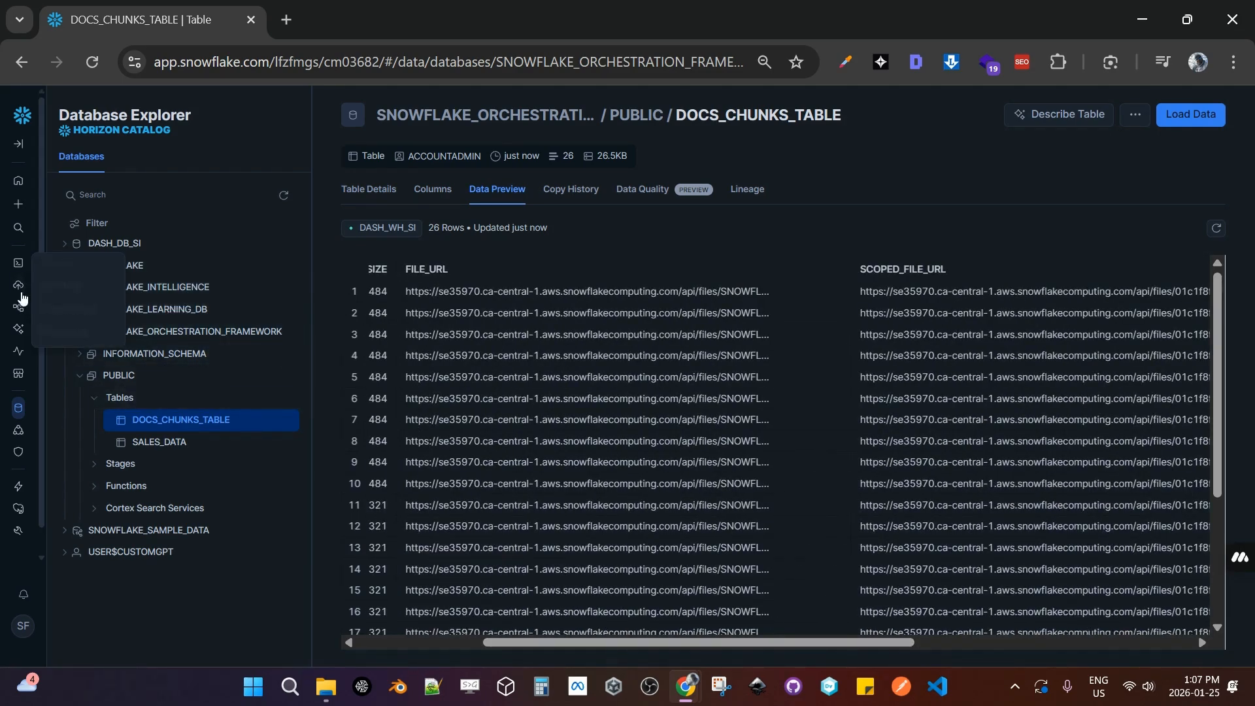
Start creating a new agent in the Agents area, located in the SNOWFLAKE_ORCHESTRATION_FRAMEWORK database and PUBLIC schema.
{"action": "mouse_move", "coordinate": [21, 334]}
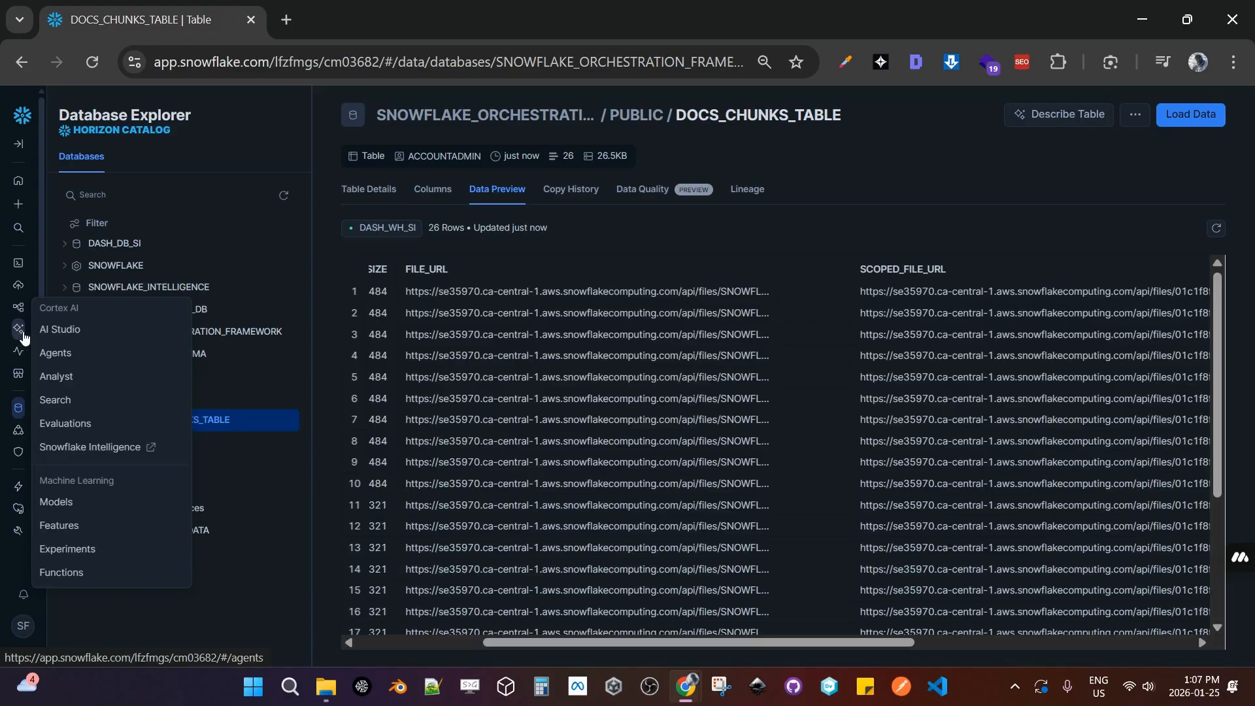
{"action": "left_click", "coordinate": [80, 358]}
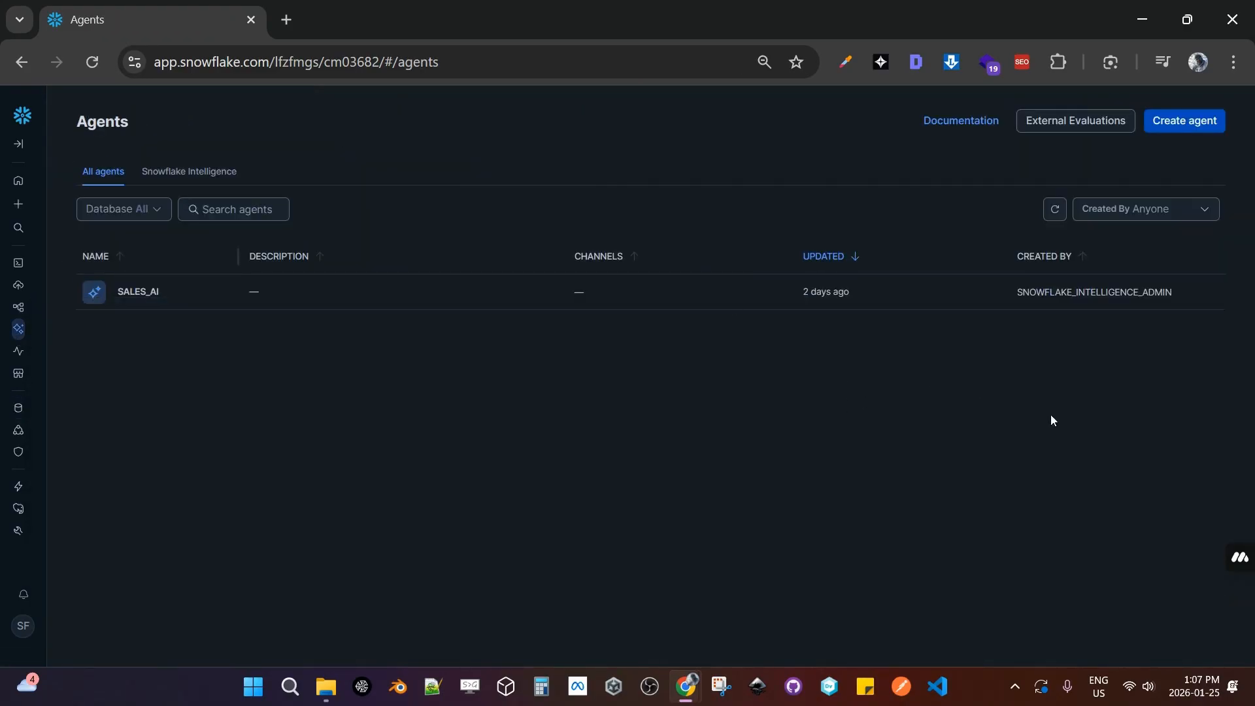
{"action": "left_click", "coordinate": [1200, 124]}
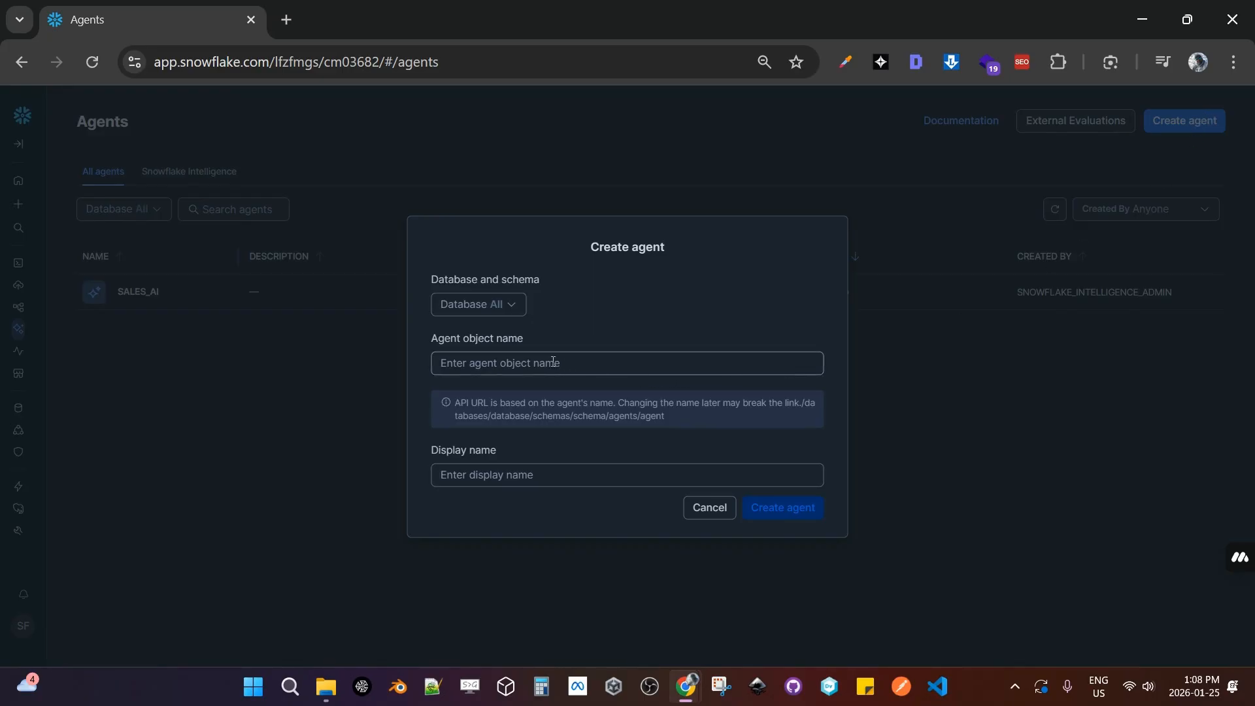
{"action": "left_click", "coordinate": [519, 300]}
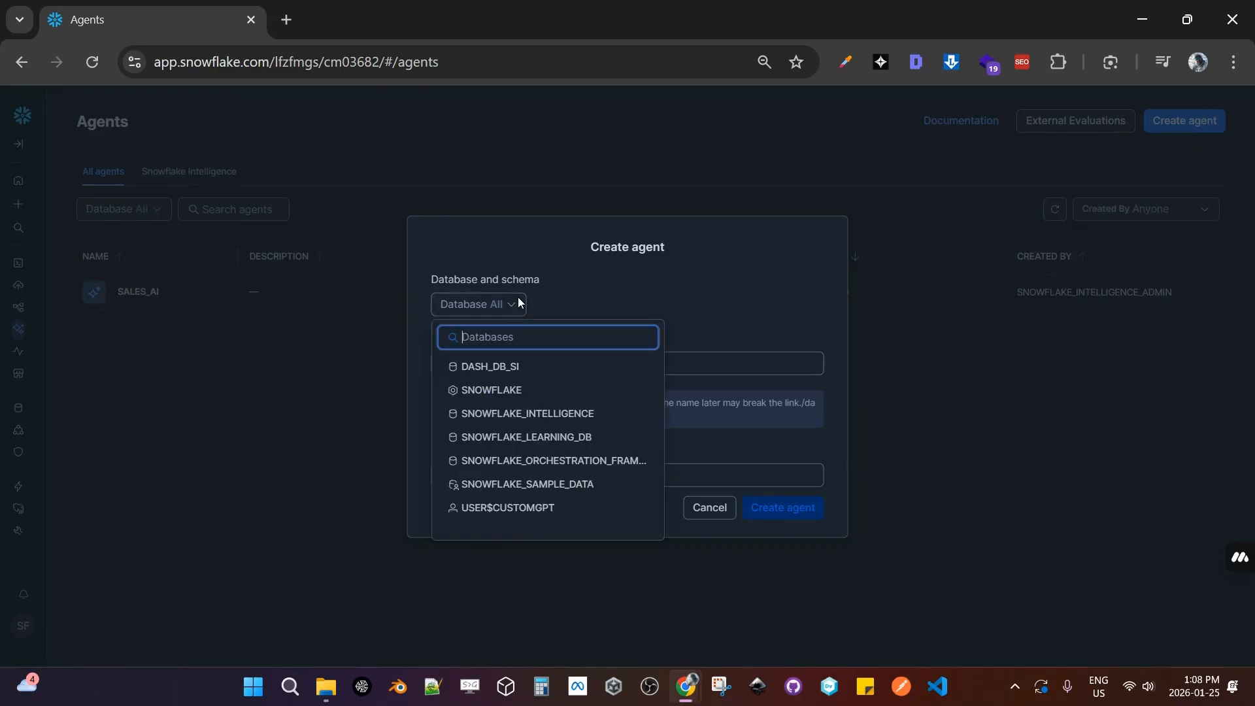
{"action": "left_click", "coordinate": [592, 463]}
{"action": "left_click", "coordinate": [710, 386]}
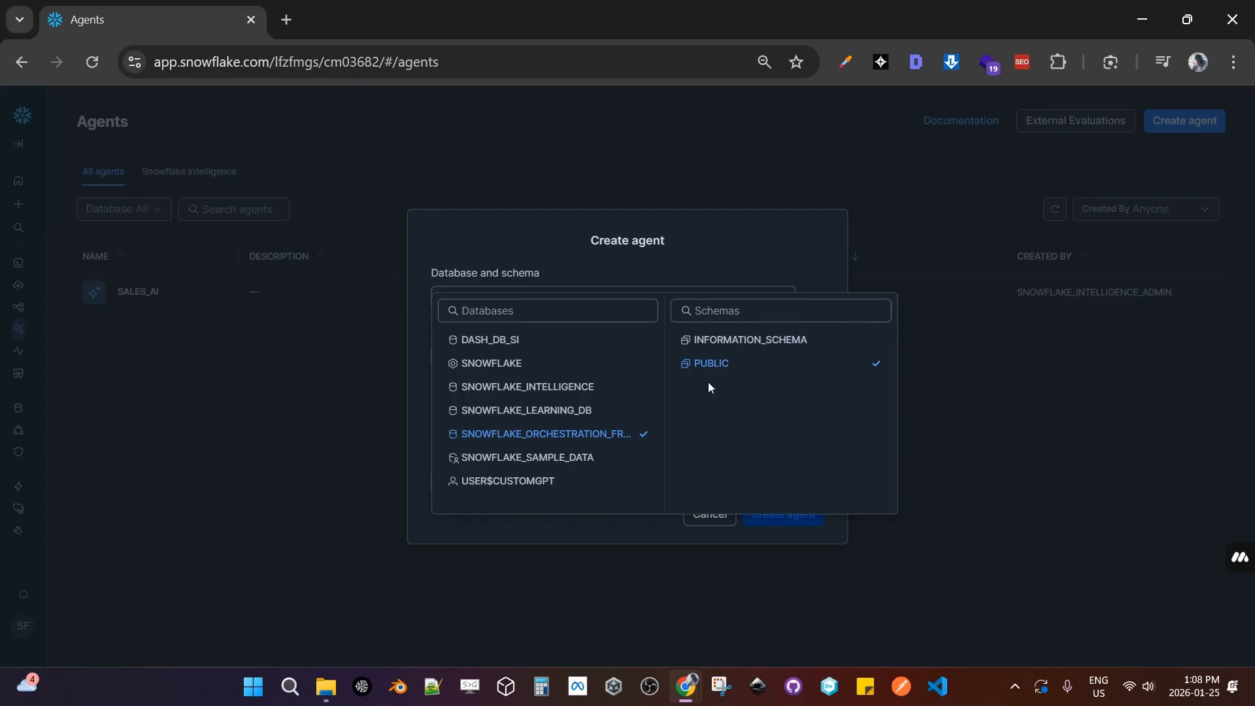
{"action": "left_click", "coordinate": [817, 235]}
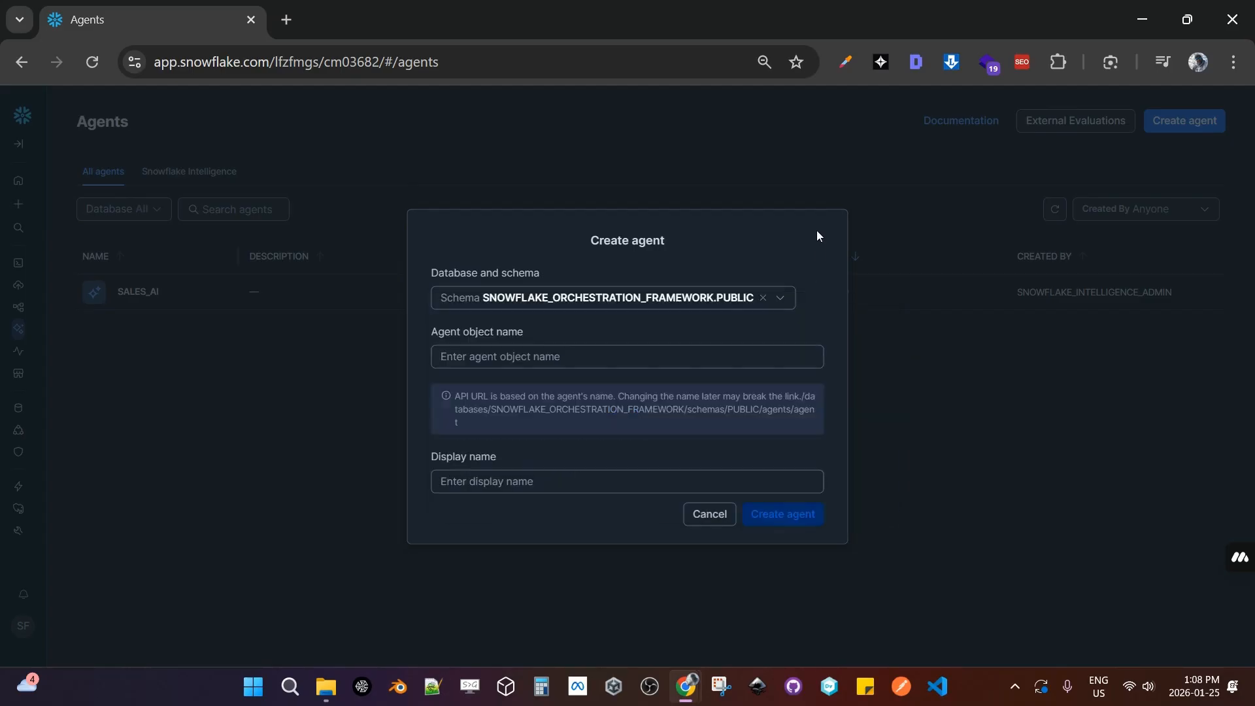
Set the new agent's object name to Grocery_Sales_AI_Agent.
{"action": "left_click", "coordinate": [563, 360]}
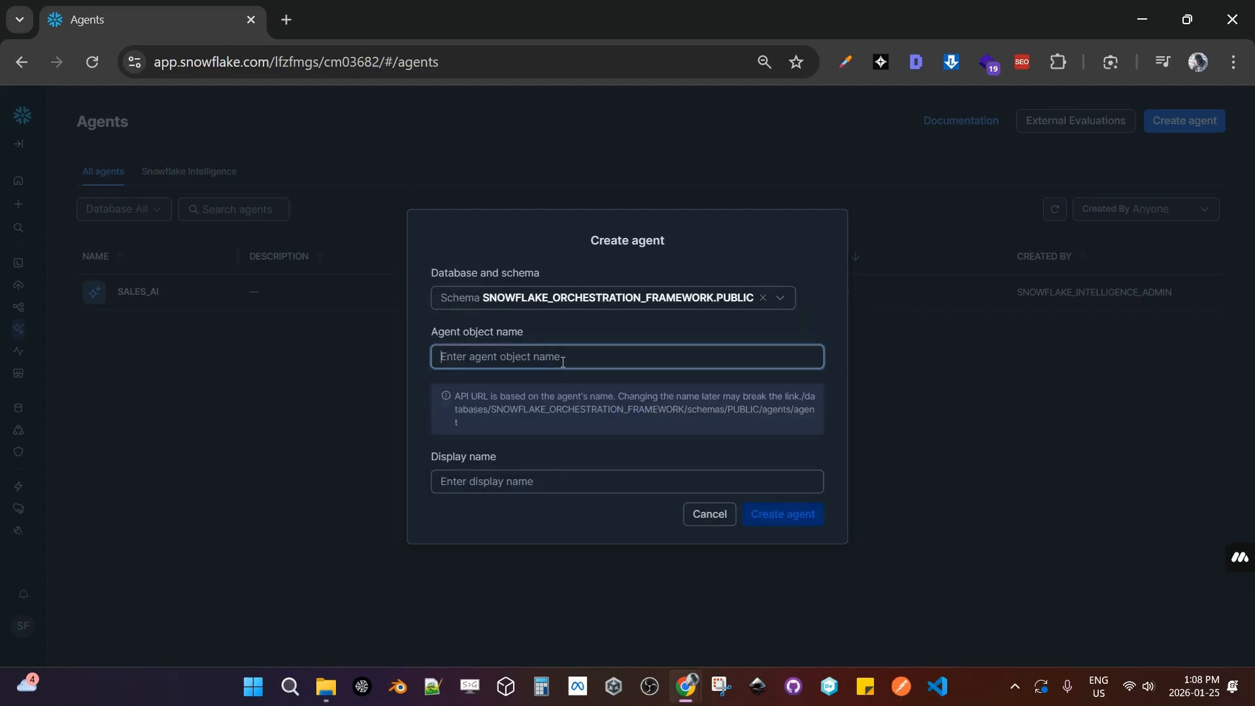
{"action": "type", "text": "Gro"}
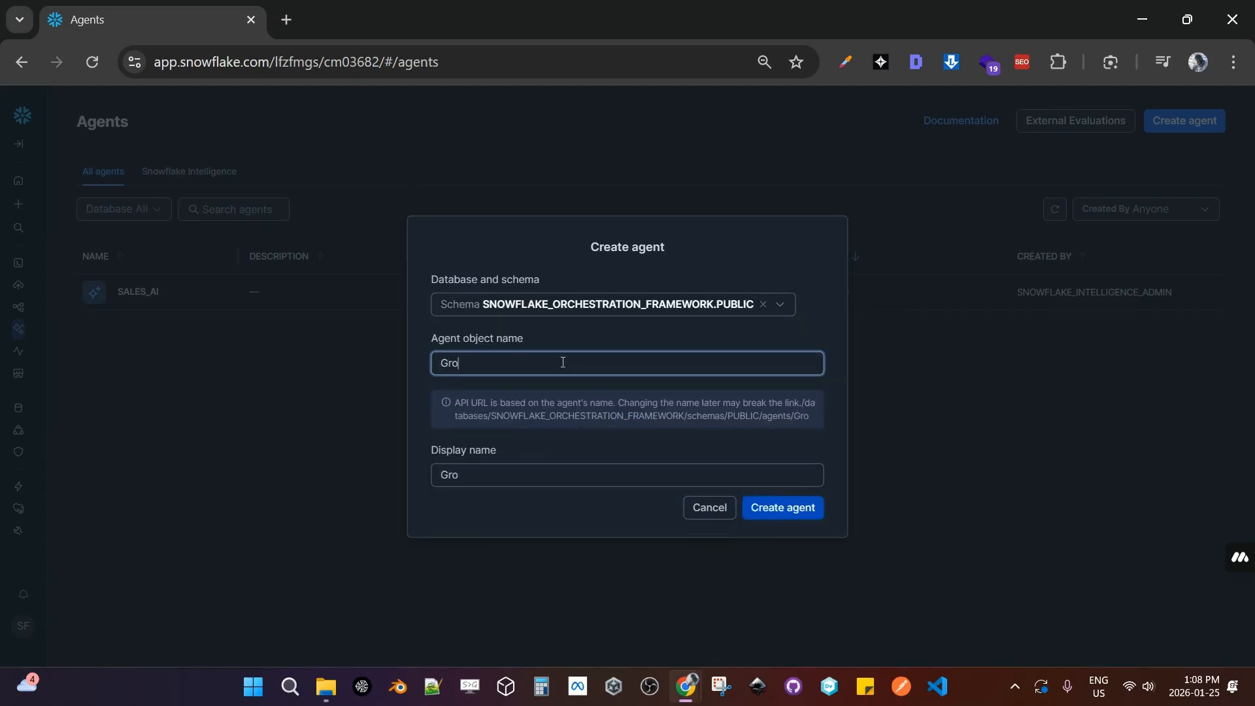
{"action": "type", "text": "cery"}
{"action": "key", "text": "BackSpace"}
{"action": "type", "text": "+"}
{"action": "key", "text": "BackSpace"}
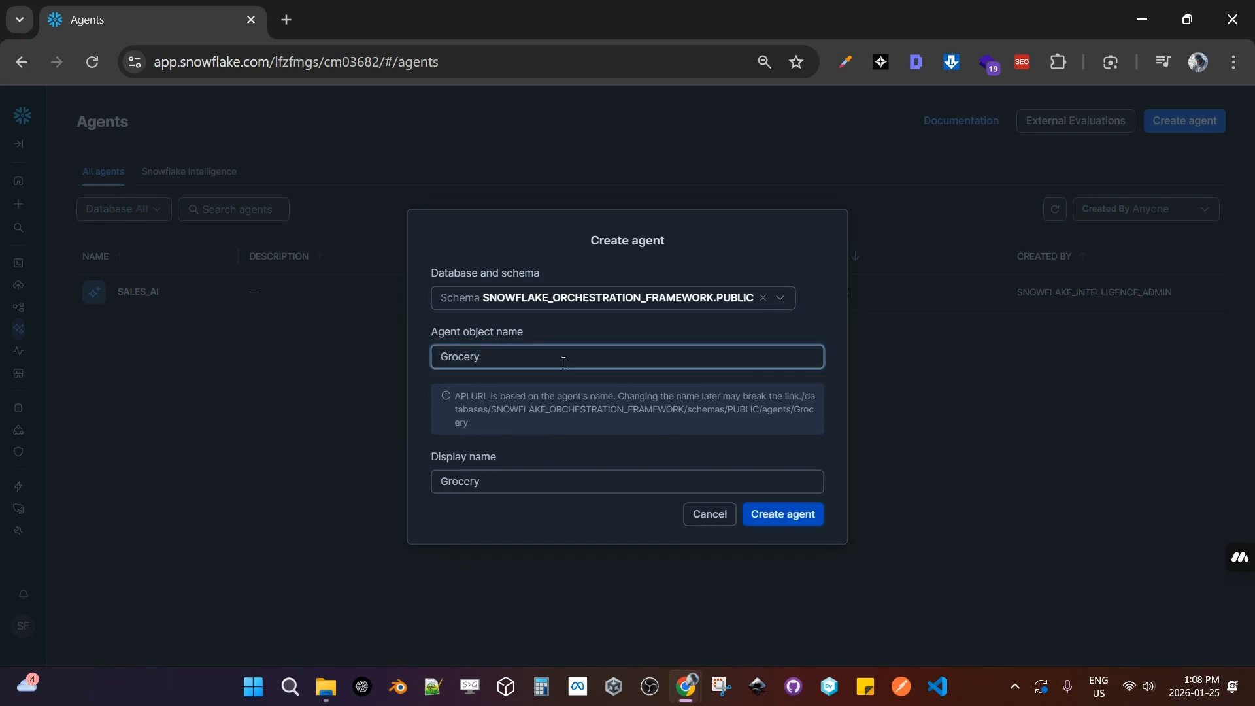
{"action": "type", "text": "_Sales_AI_Agent"}
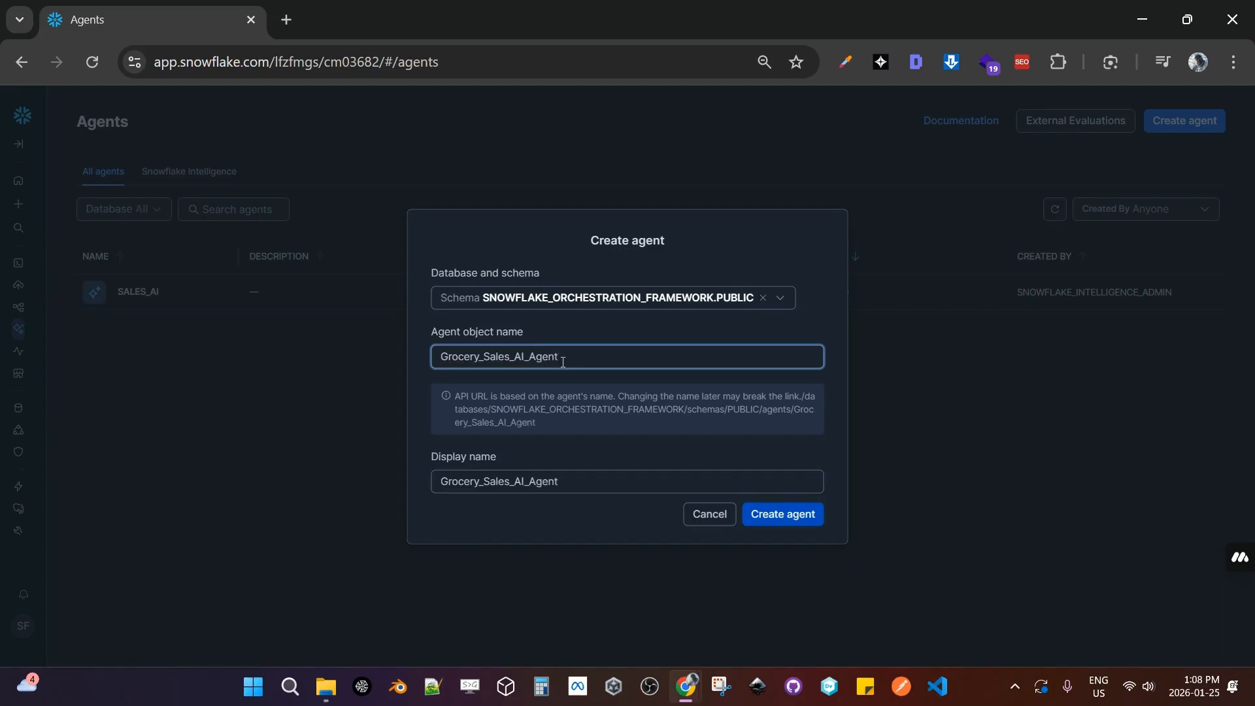
Change the display name to "Grocery Sales AI Agent" with spaces instead of underscores, and create the agent.
{"action": "left_click", "coordinate": [488, 483]}
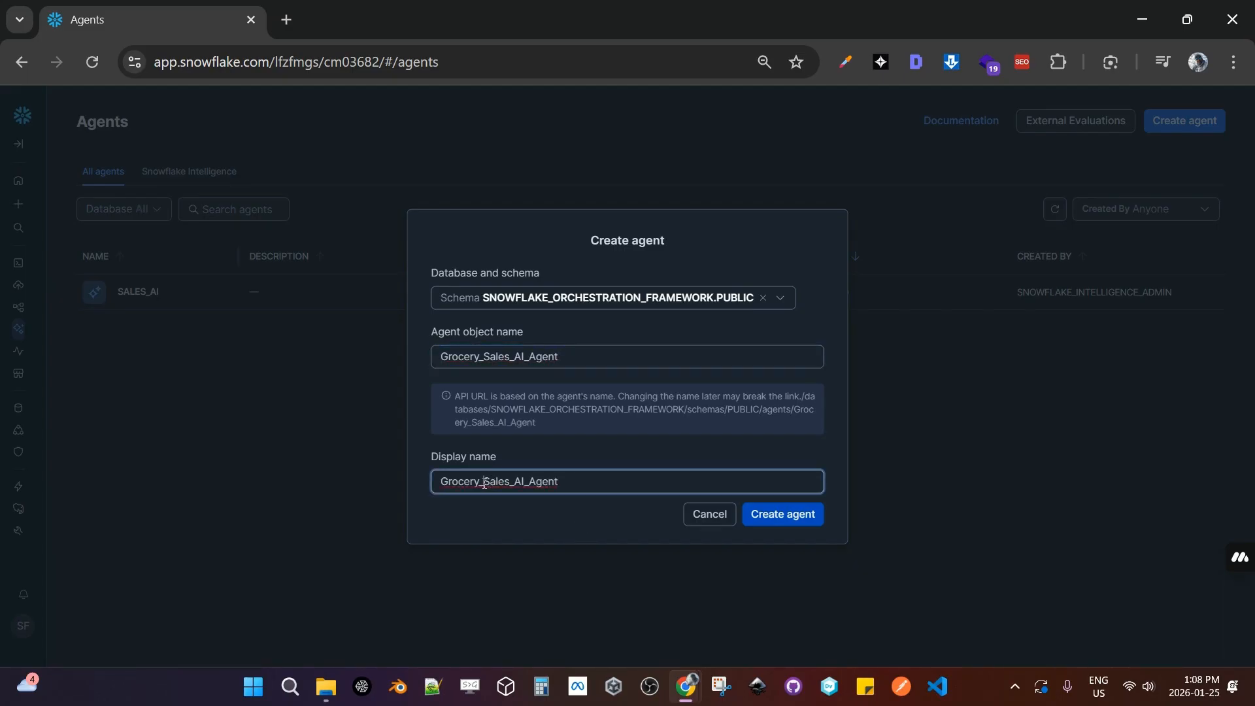
{"action": "key", "text": "BackSpace"}
{"action": "left_click", "coordinate": [511, 483]}
{"action": "key", "text": "BackSpace"}
{"action": "left_click", "coordinate": [525, 483]}
{"action": "key", "text": "BackSpace"}
{"action": "key", "text": "BackSpace"}
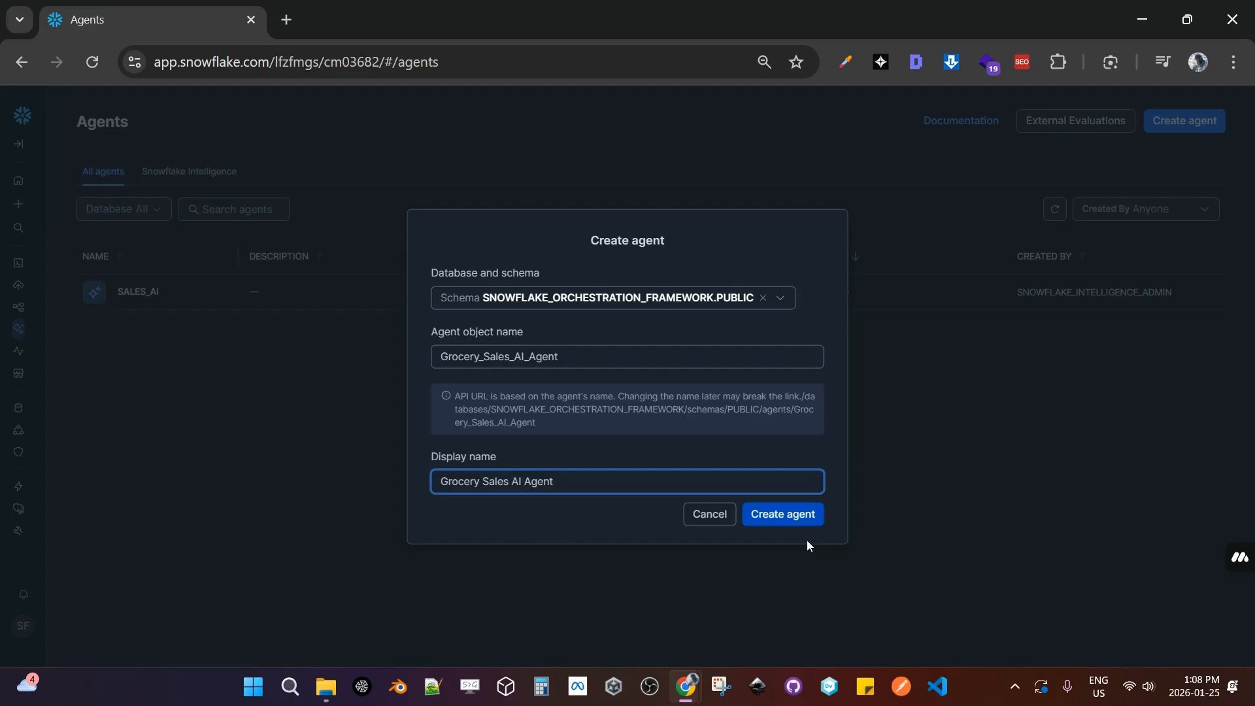
{"action": "left_click", "coordinate": [794, 520]}
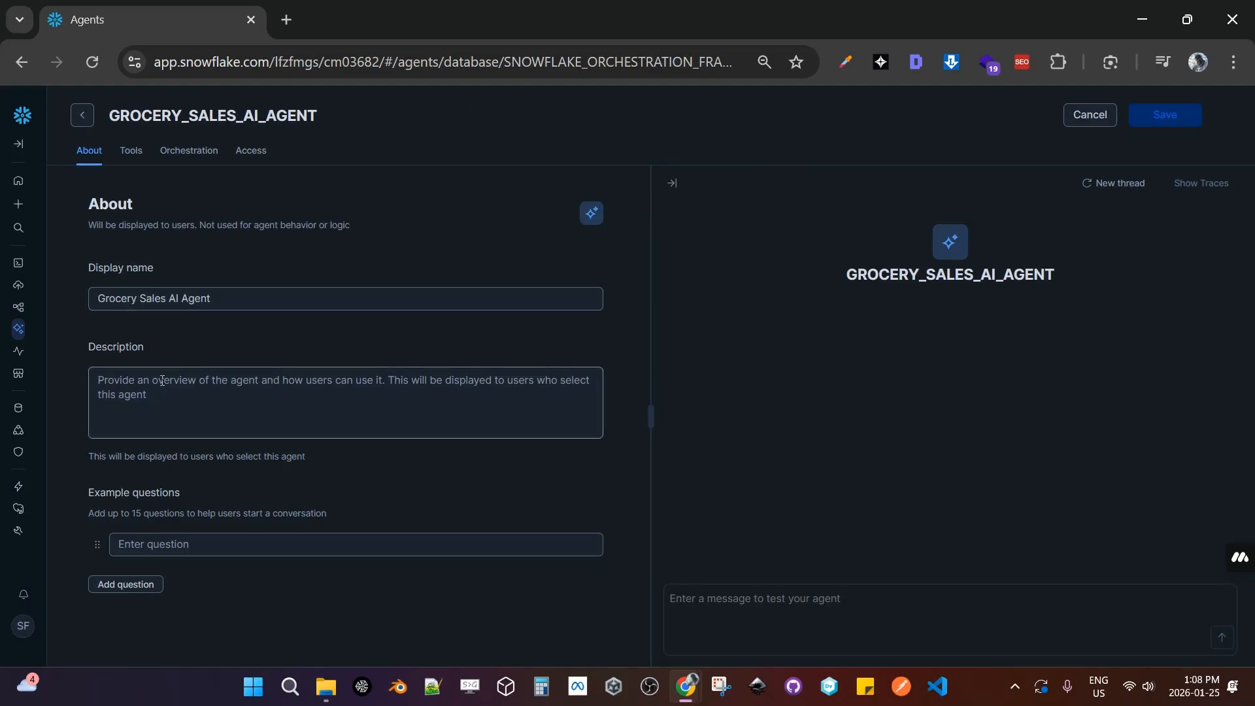
Describe the agent as "You are a helpful assistant. Answer the questions to the best of your ability.".
{"action": "left_click", "coordinate": [173, 403]}
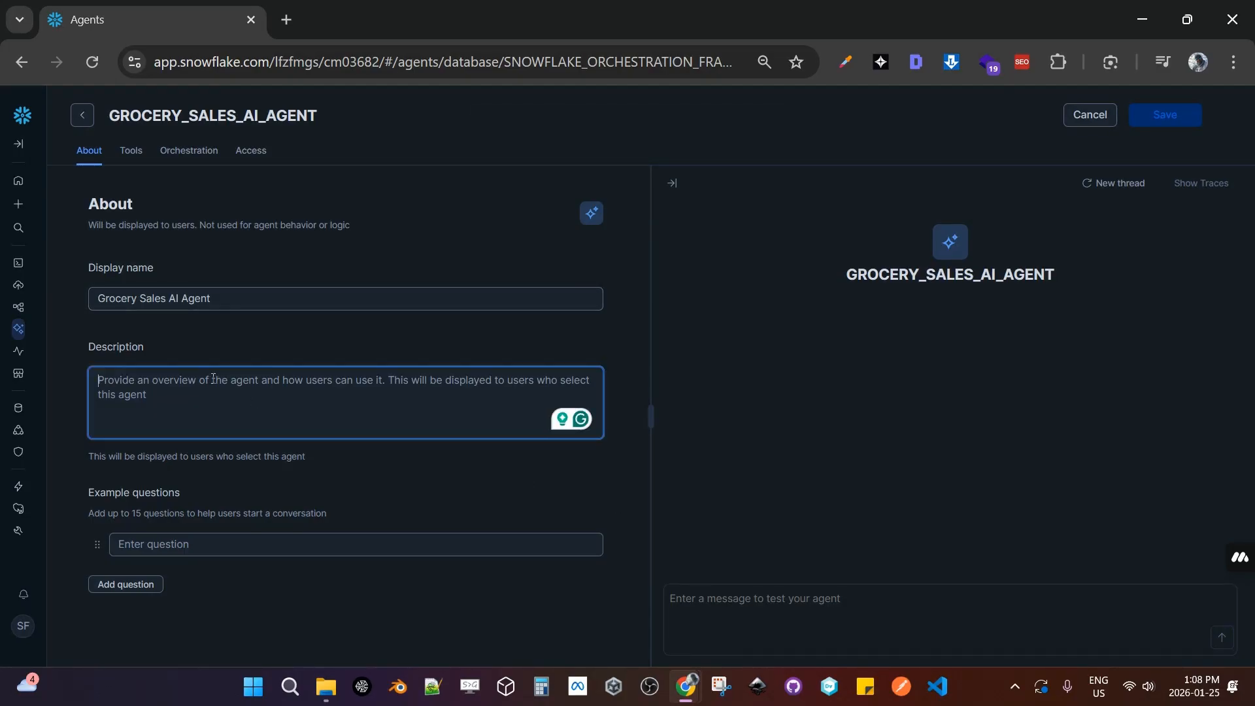
{"action": "type", "text": "You ar"}
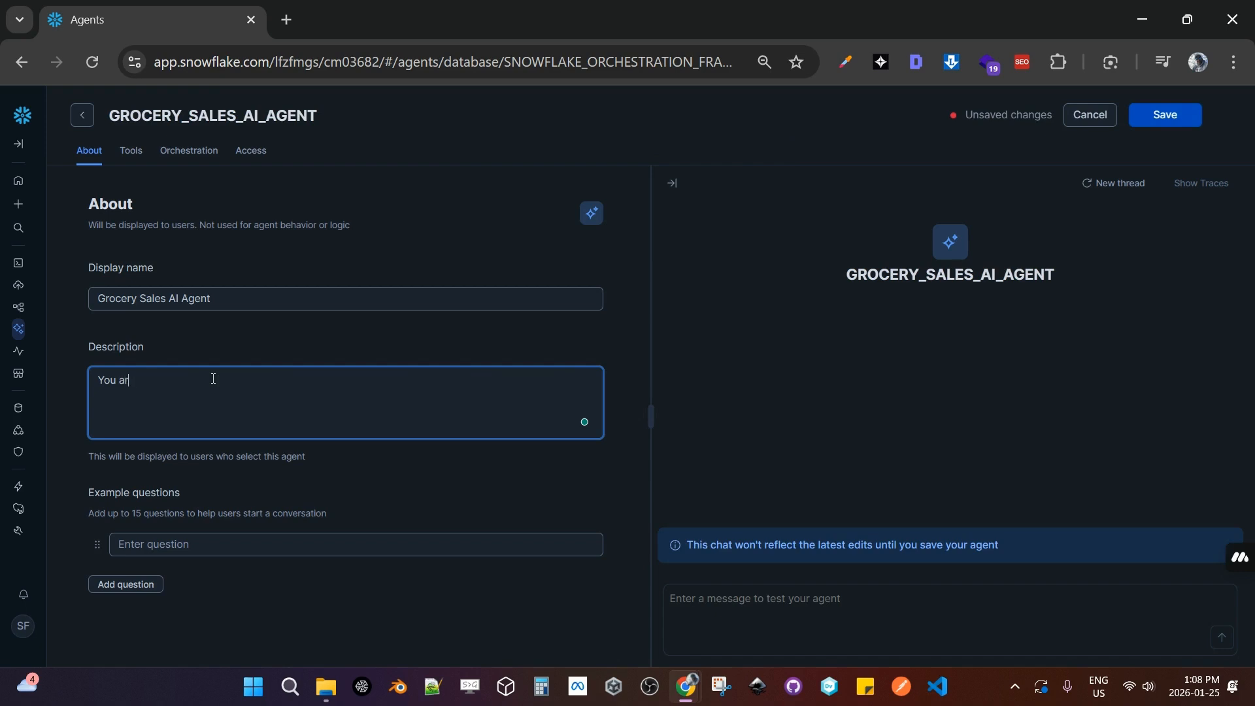
{"action": "type", "text": "e a helpful "}
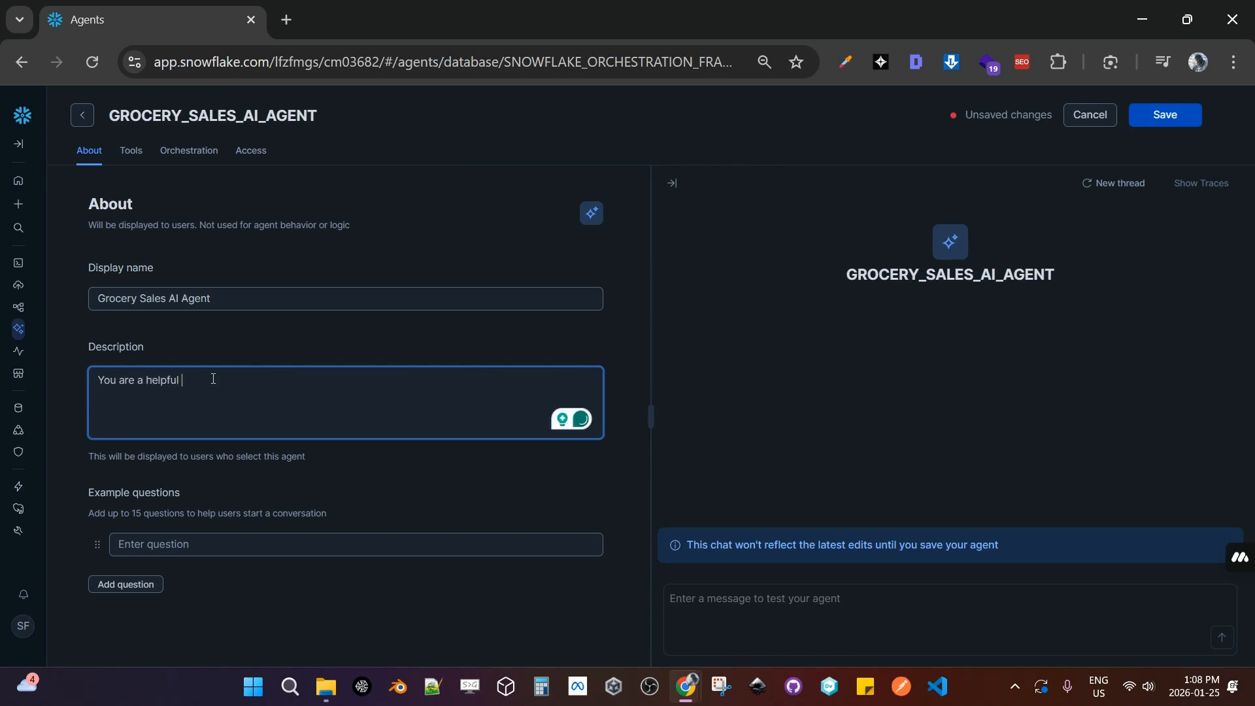
{"action": "type", "text": "assistant"}
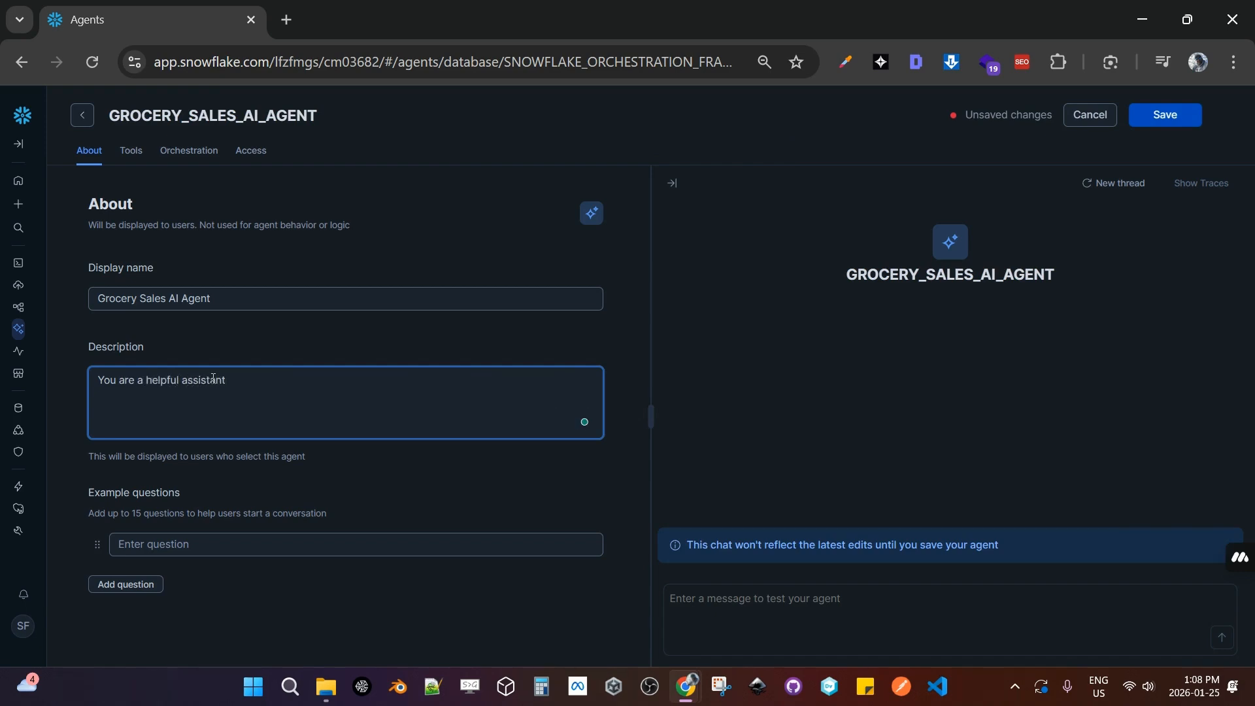
{"action": "type", "text": ". Answer the que"}
{"action": "type", "text": "stions to the best of yo"}
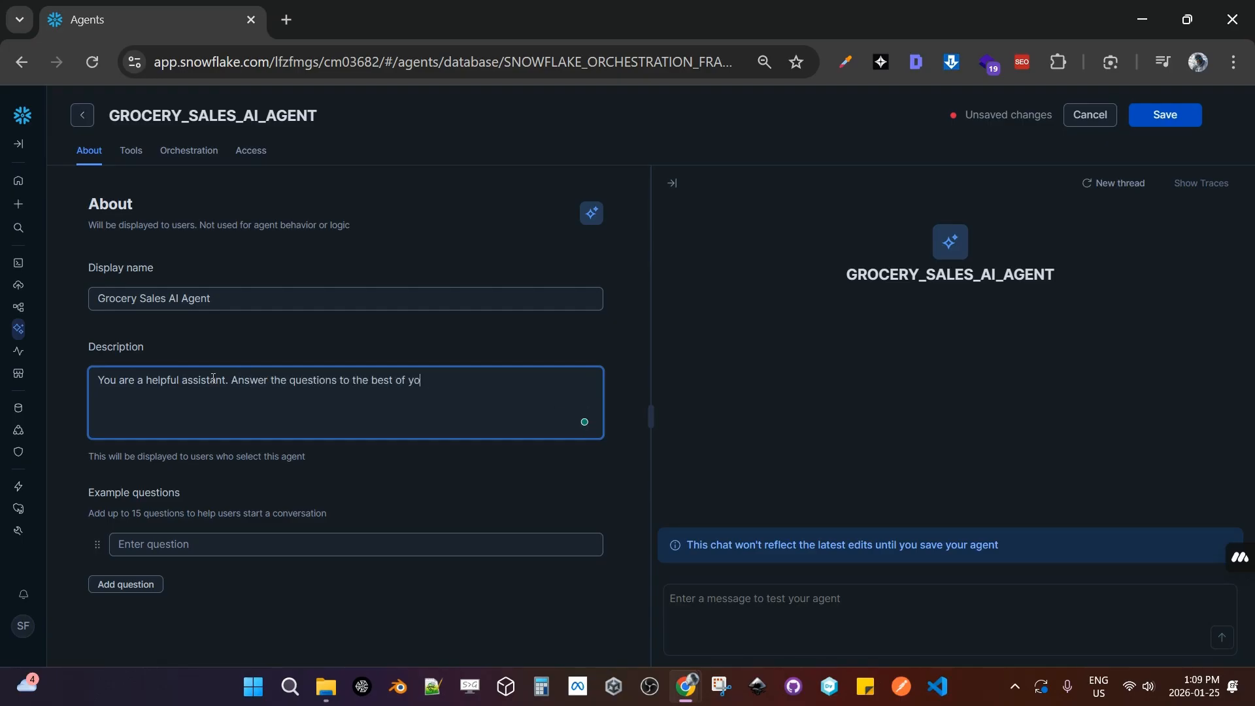
{"action": "type", "text": "ur ability."}
{"action": "left_click", "coordinate": [341, 544]}
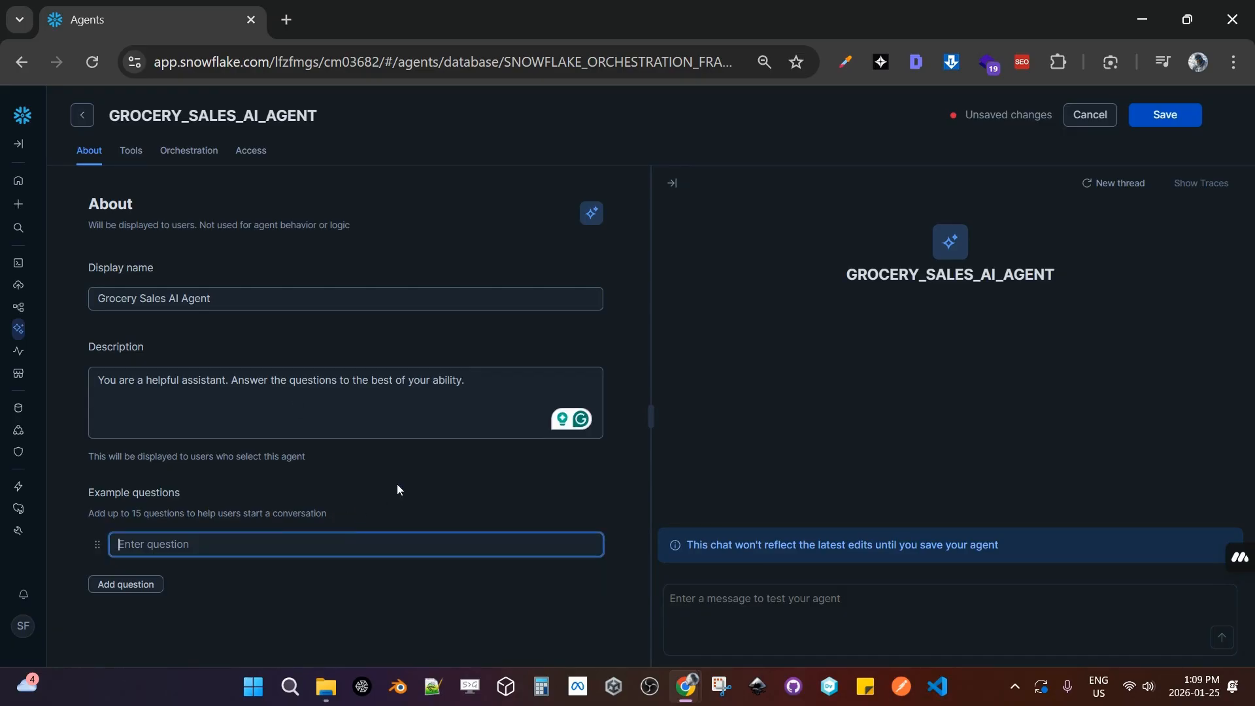
Begin adding a Cortex Analyst tool based on a semantic model file in SNOWFLAKE_ORCHESTRATION_FRAMEWORK.PUBLIC.
{"action": "left_click", "coordinate": [128, 153]}
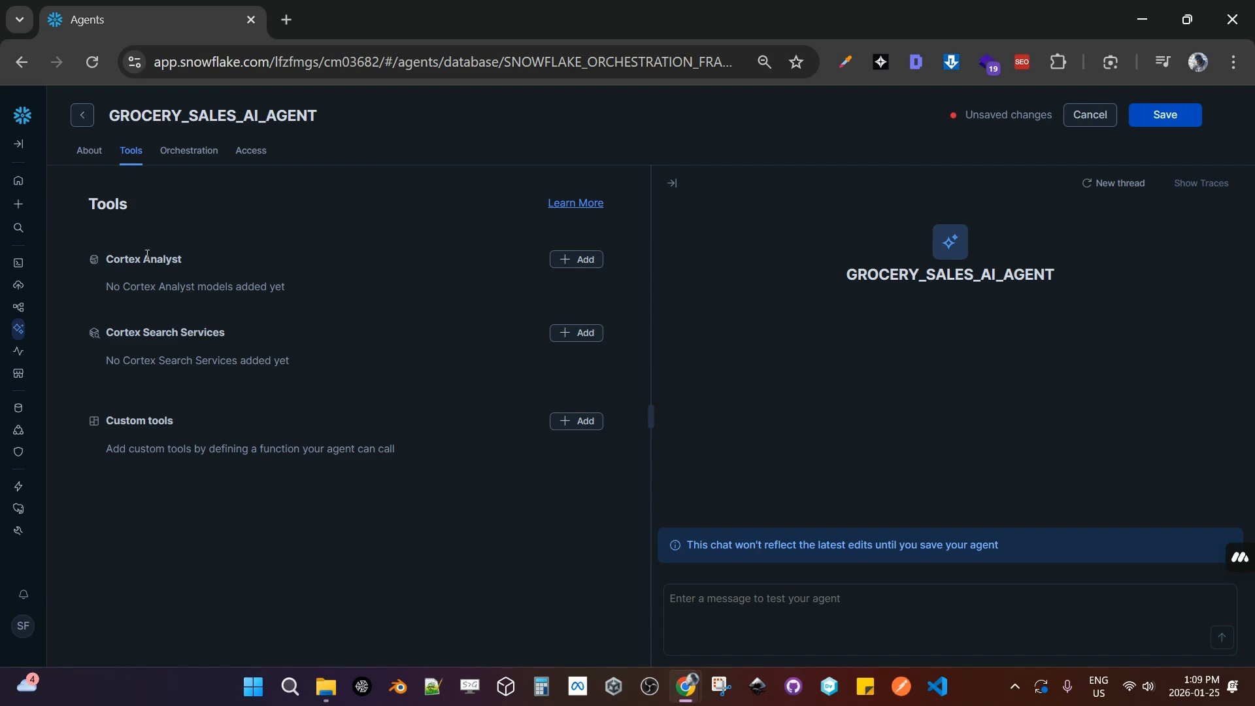
{"action": "left_click", "coordinate": [566, 265]}
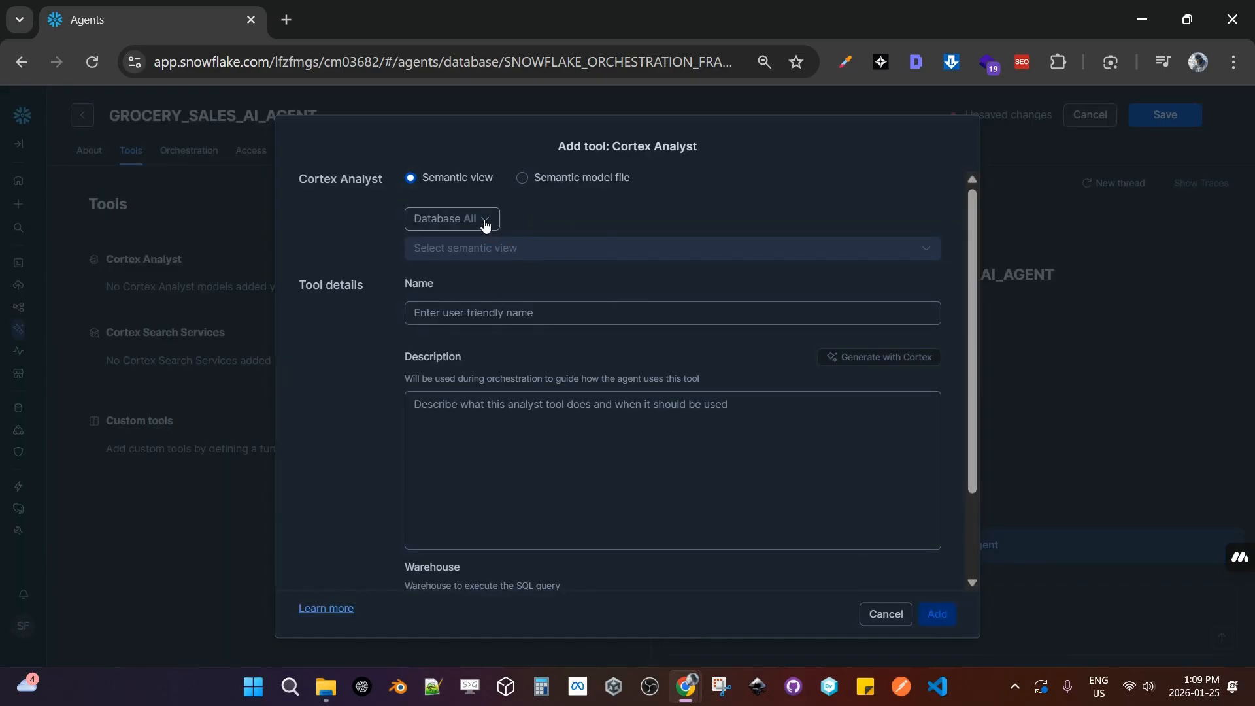
{"action": "left_click", "coordinate": [522, 178]}
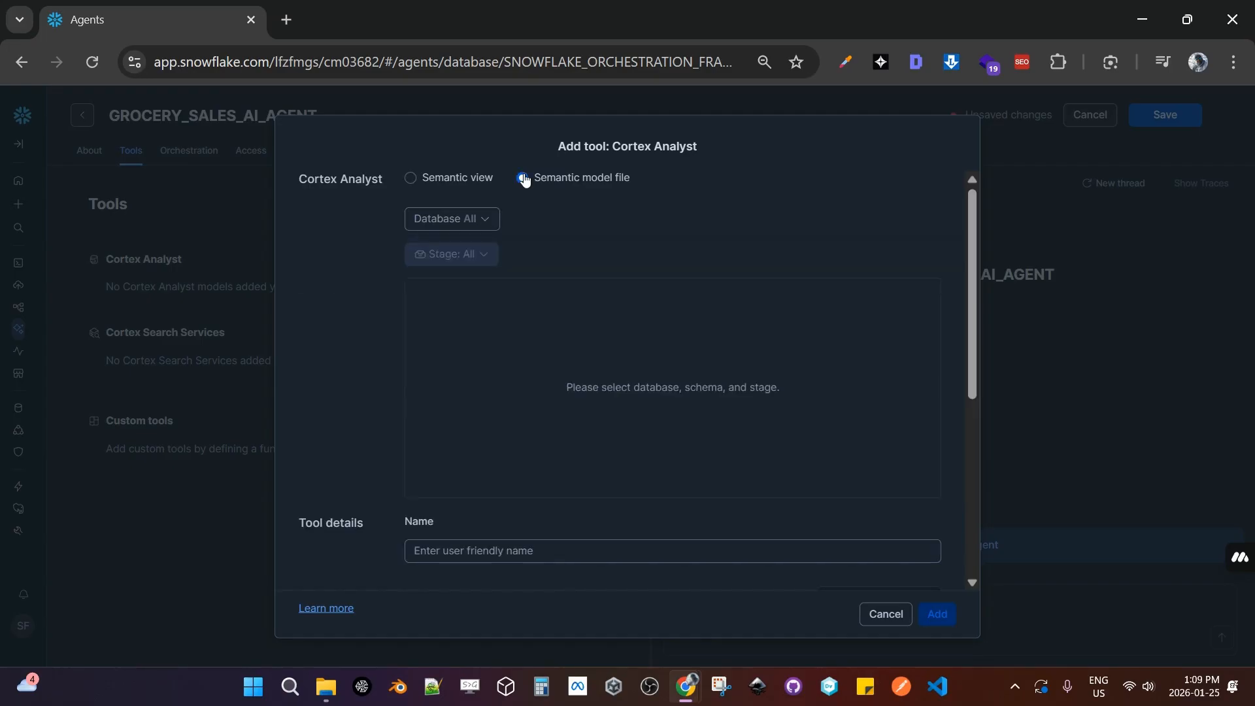
{"action": "left_click", "coordinate": [492, 219]}
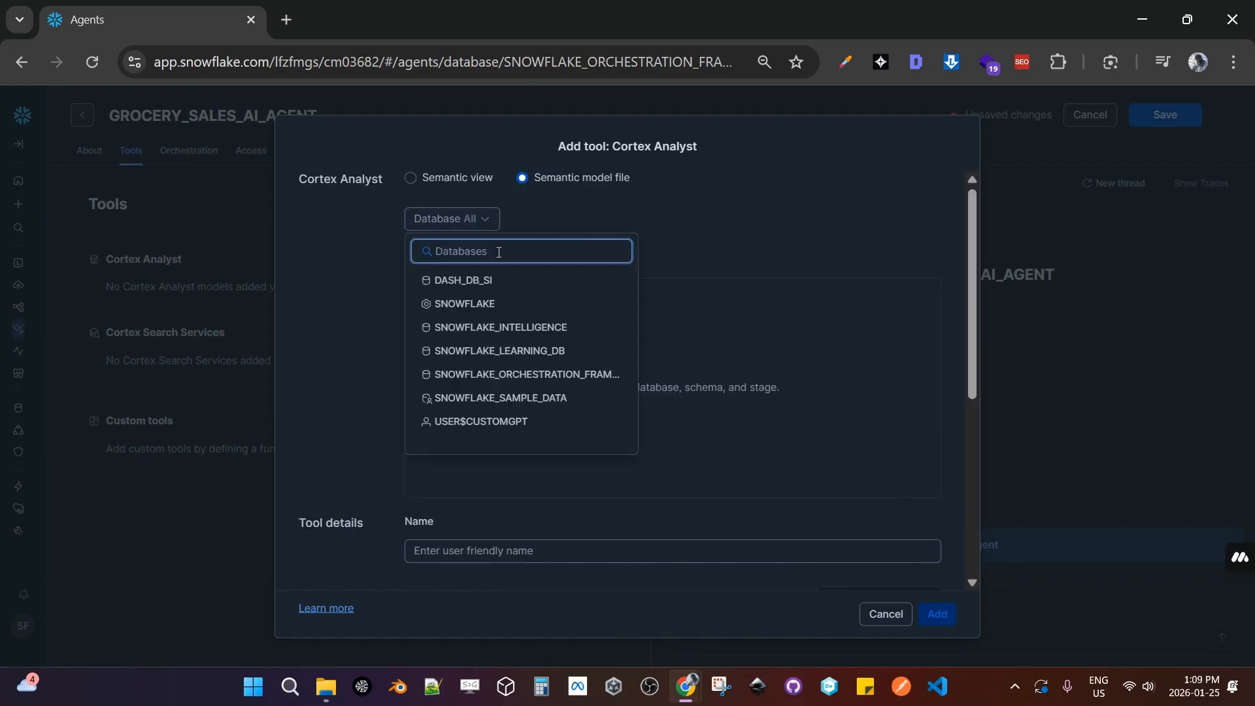
{"action": "left_click", "coordinate": [540, 376]}
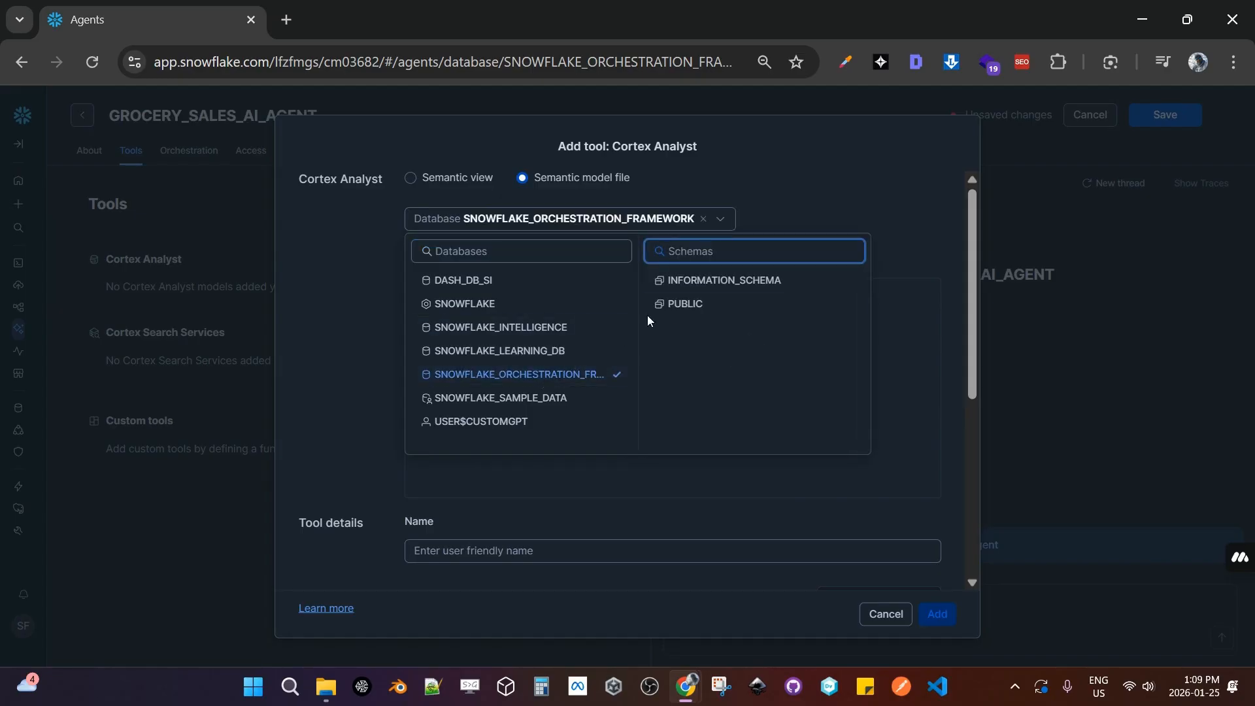
{"action": "left_click", "coordinate": [677, 305]}
{"action": "left_click", "coordinate": [908, 189]}
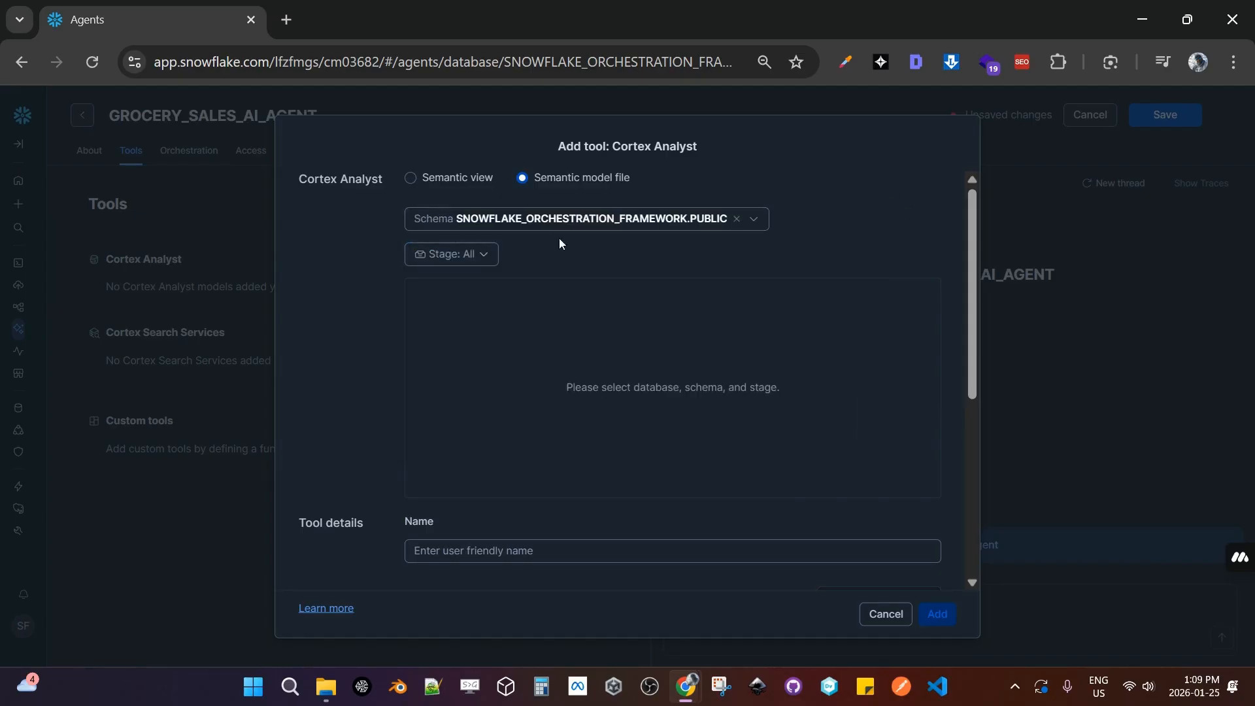
Select grocery_sales_model.yaml from the ANALYST stage as the tool's semantic model file.
{"action": "left_click", "coordinate": [473, 250]}
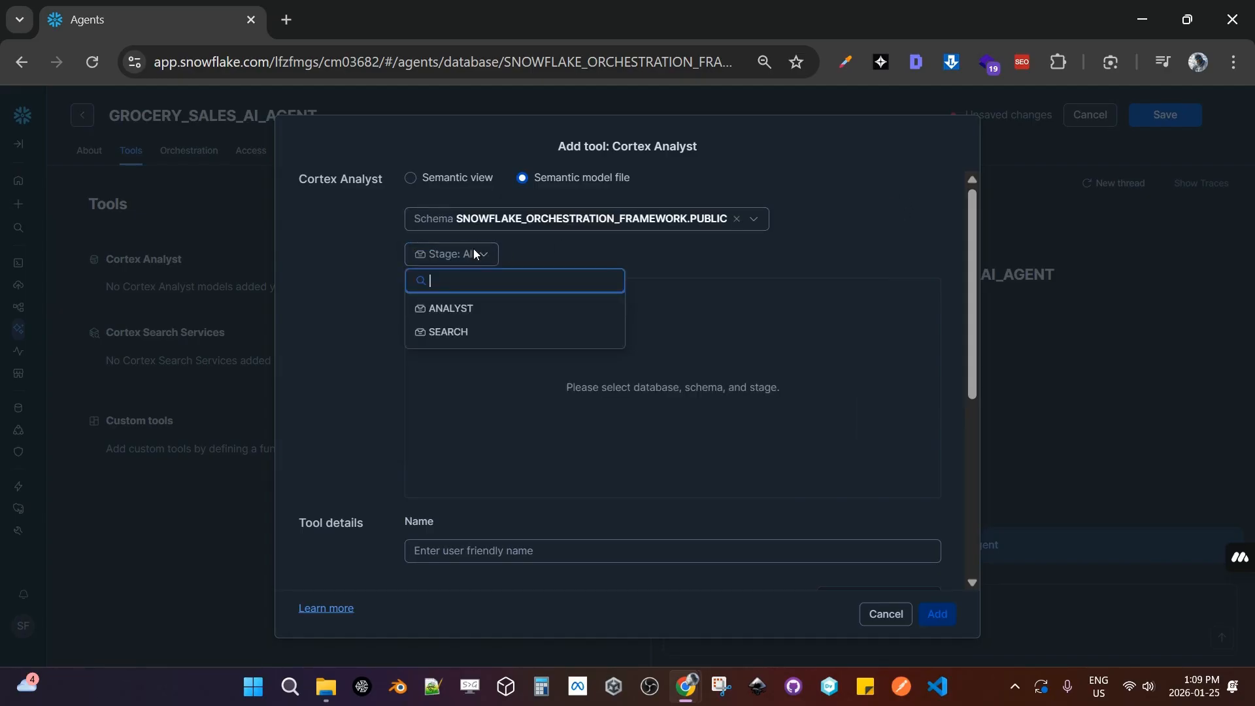
{"action": "left_click", "coordinate": [481, 308]}
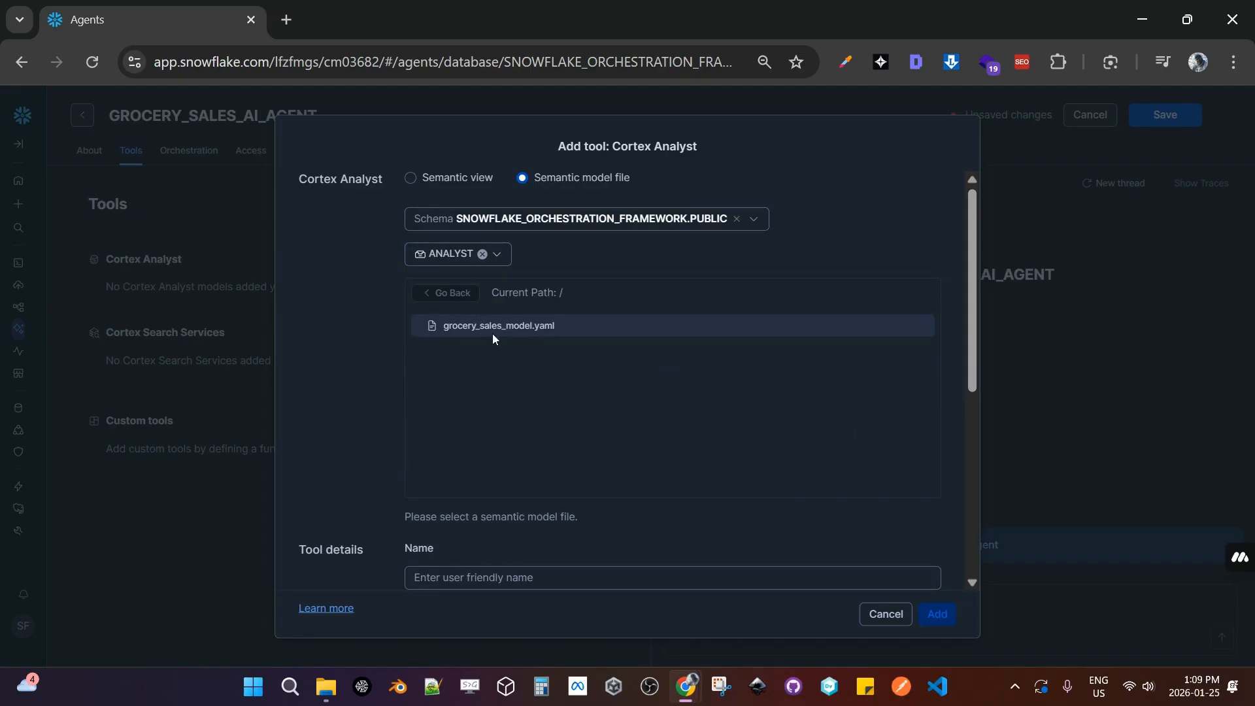
{"action": "left_click", "coordinate": [499, 328]}
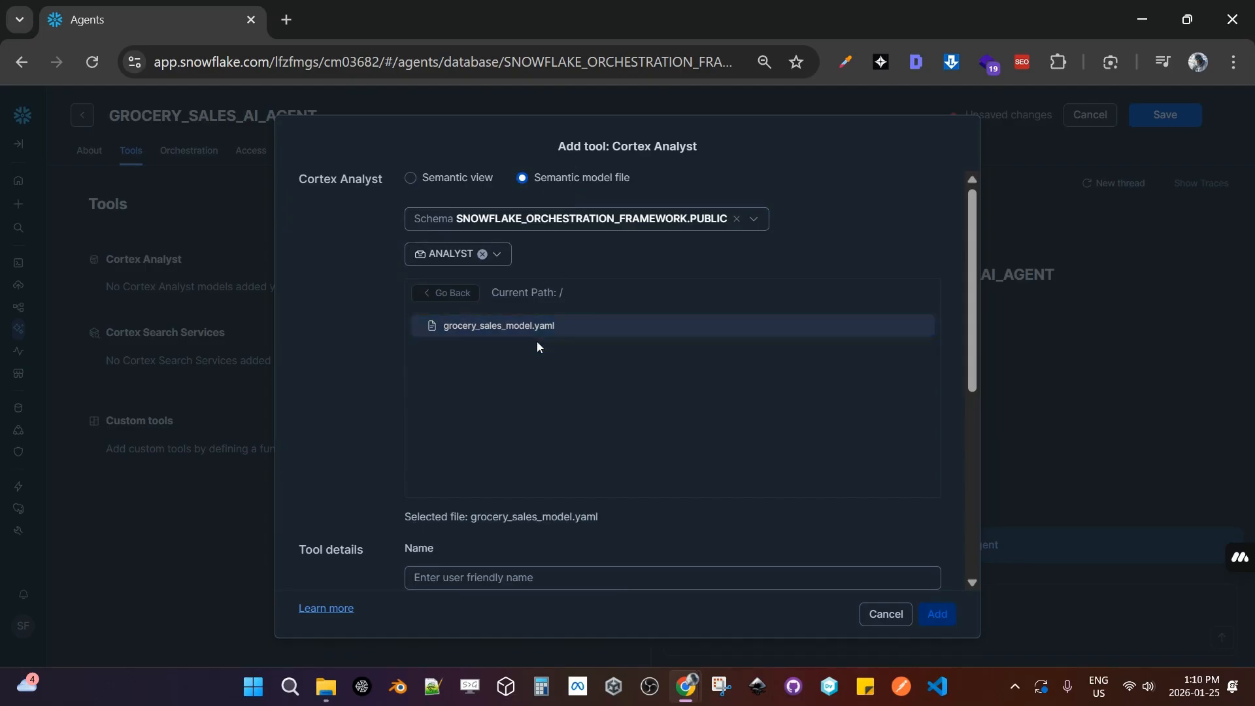
Name the Cortex Analyst tool Sales_data.
{"action": "scroll", "coordinate": [536, 347], "scroll_direction": "down", "scroll_amount": 3}
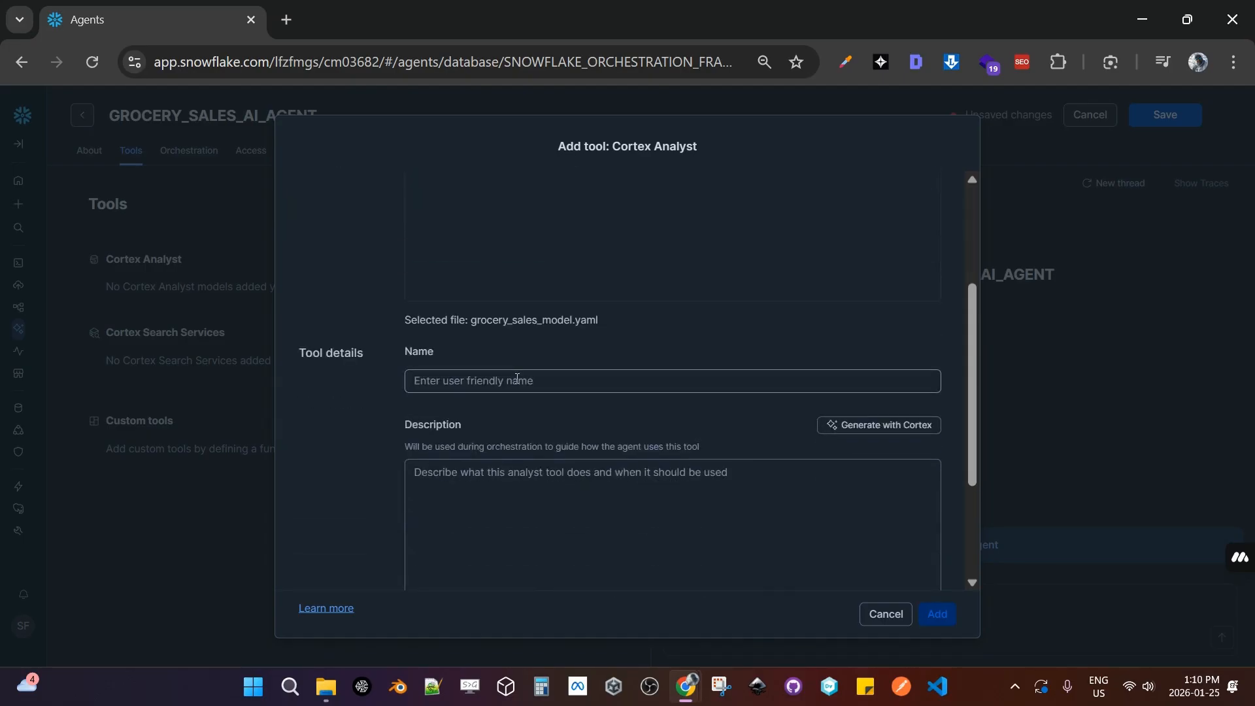
{"action": "left_click", "coordinate": [517, 479]}
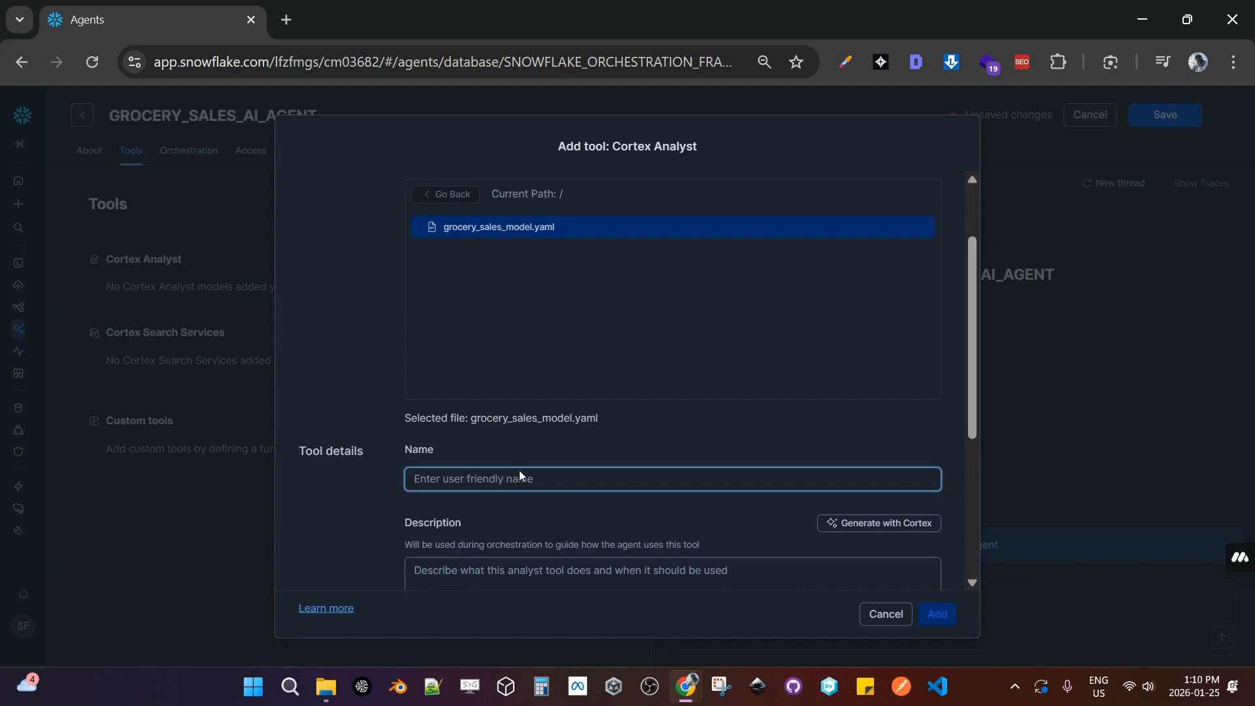
{"action": "type", "text": "Sales Data"}
{"action": "key", "text": "BackSpace"}
{"action": "key", "text": "BackSpace"}
{"action": "key", "text": "BackSpace"}
{"action": "key", "text": "BackSpace"}
{"action": "type", "text": "data"}
Generate the Sales_data tool's description with Cortex and review the chosen semantic model file.
{"action": "scroll", "coordinate": [630, 375], "scroll_direction": "down", "scroll_amount": 3}
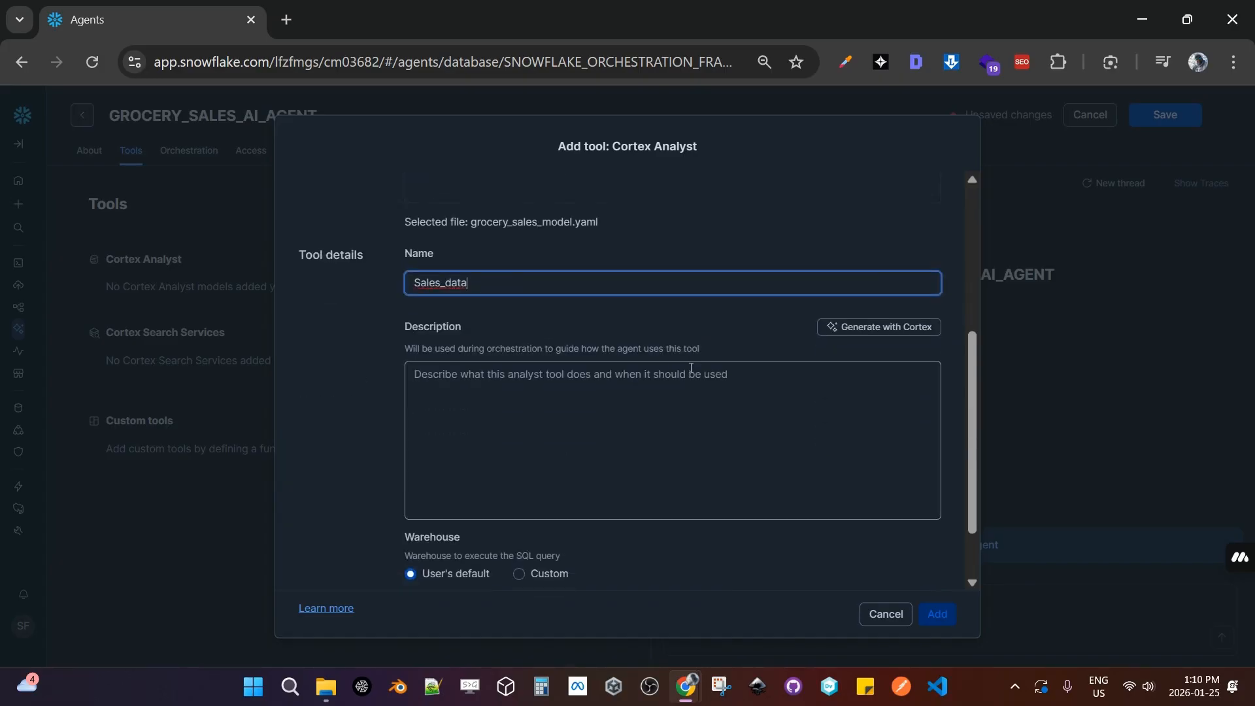
{"action": "left_click", "coordinate": [680, 385]}
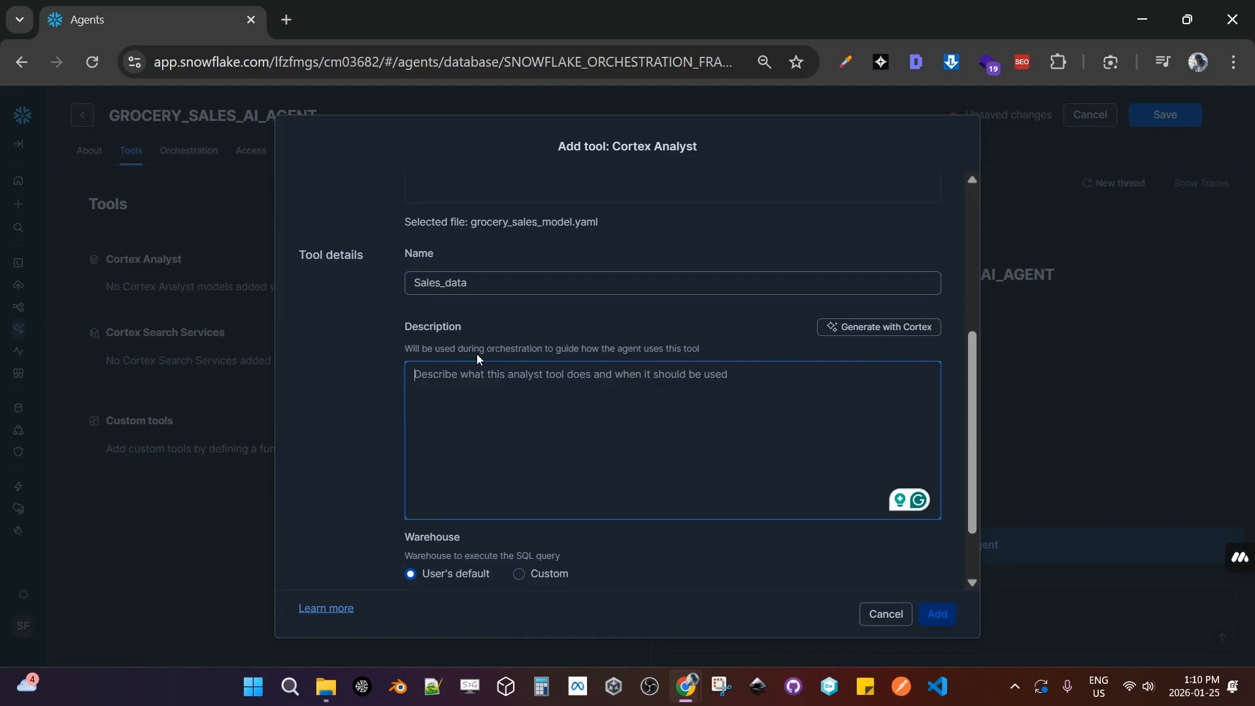
{"action": "scroll", "coordinate": [621, 350], "scroll_direction": "up", "scroll_amount": 3}
{"action": "scroll", "coordinate": [635, 354], "scroll_direction": "down", "scroll_amount": 3}
{"action": "left_click", "coordinate": [869, 329]}
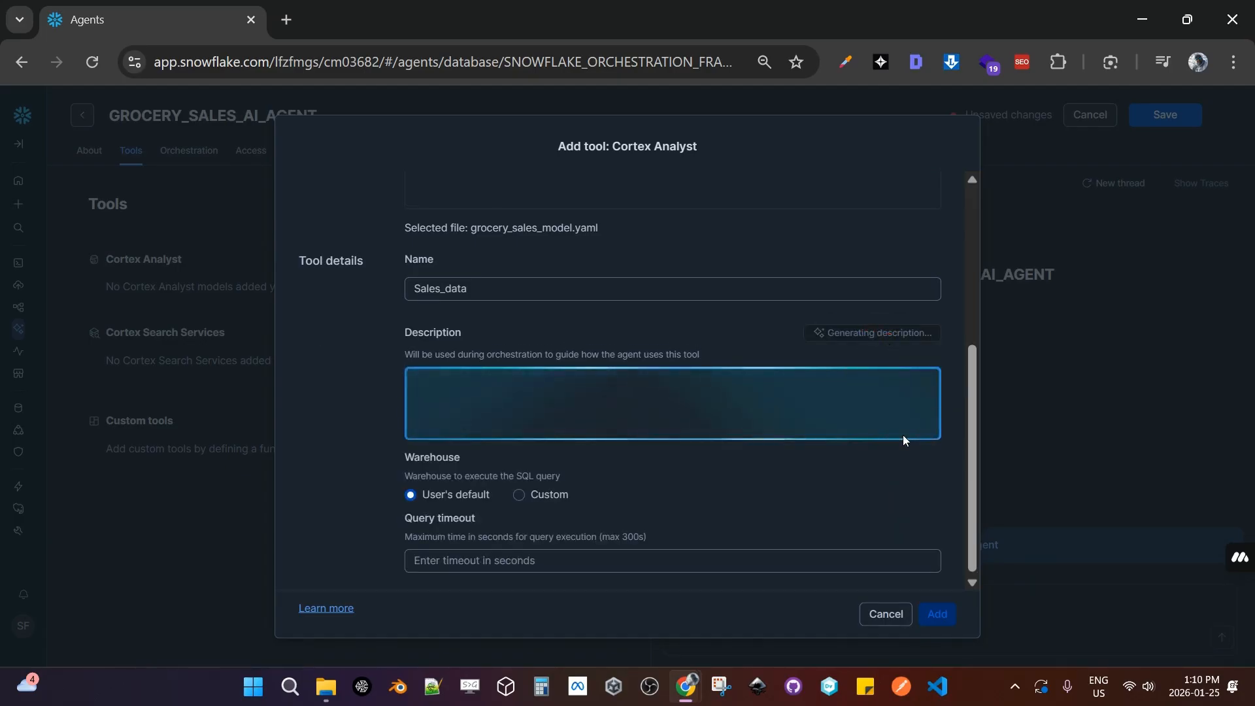
{"action": "scroll", "coordinate": [646, 347], "scroll_direction": "up", "scroll_amount": 5}
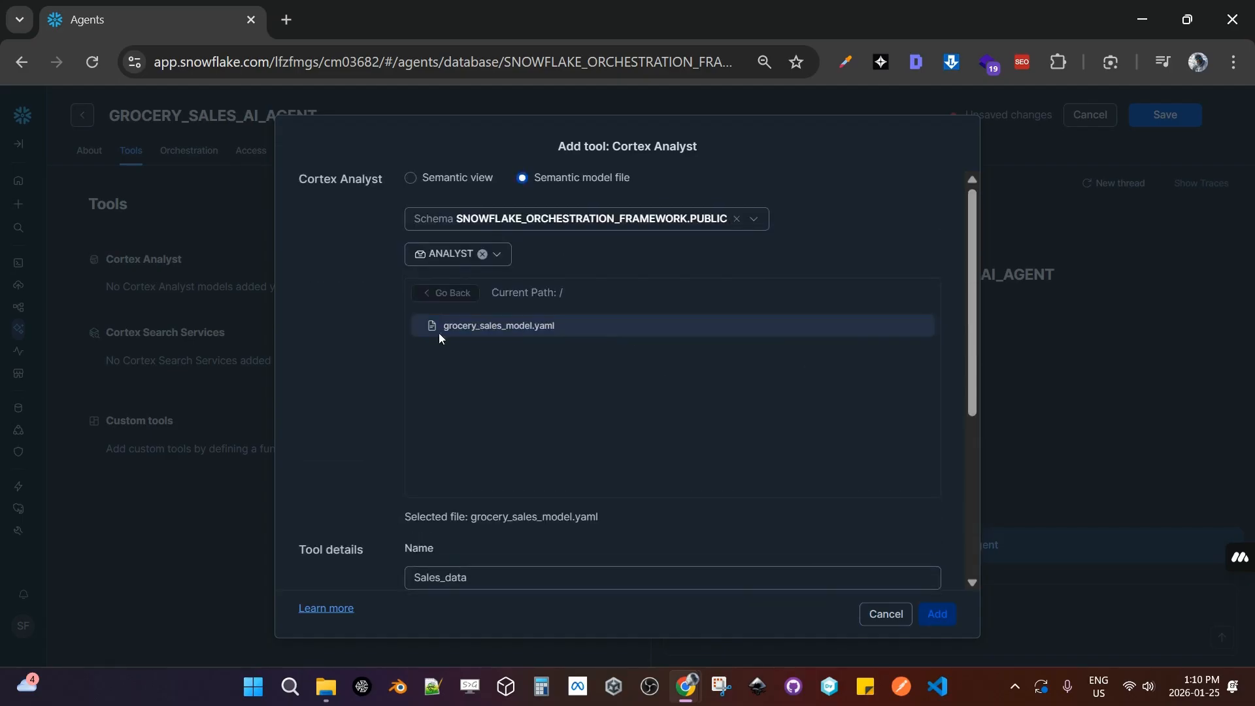
{"action": "scroll", "coordinate": [495, 320], "scroll_direction": "down", "scroll_amount": 3}
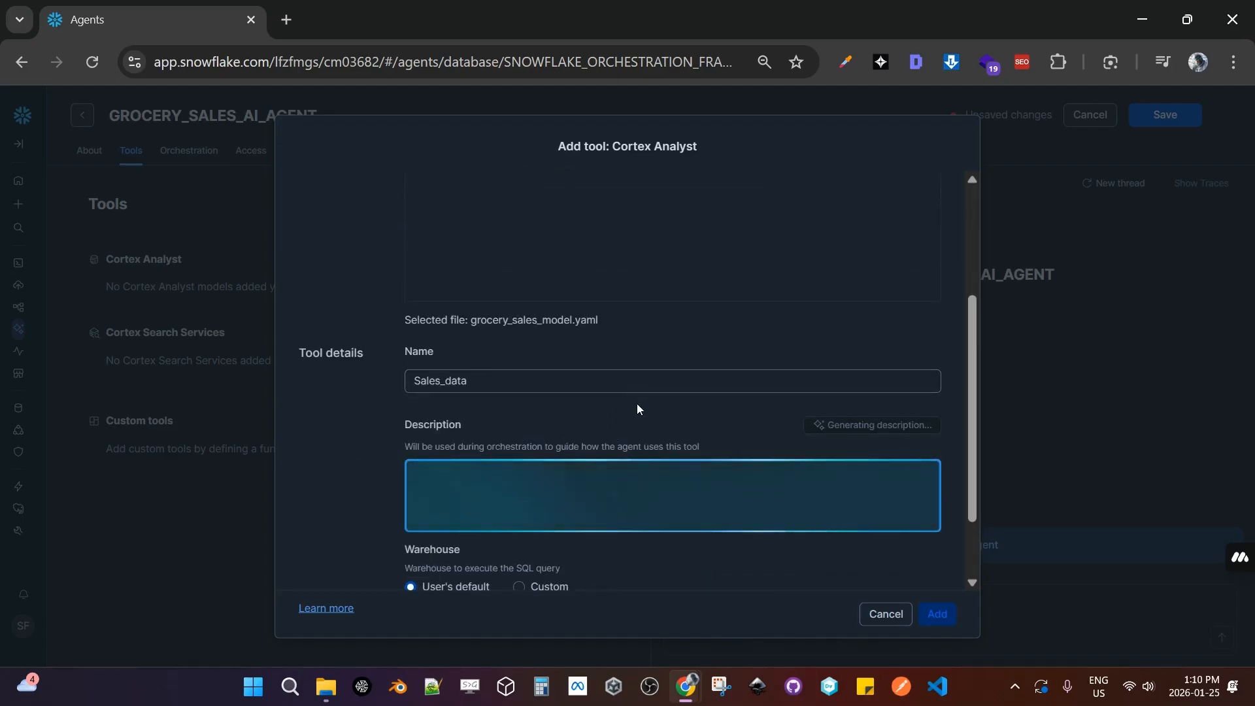
Review the generated Sales_data tool description alongside its selected semantic model file and the warehouse and timeout settings.
{"action": "scroll", "coordinate": [637, 403], "scroll_direction": "up", "scroll_amount": 3}
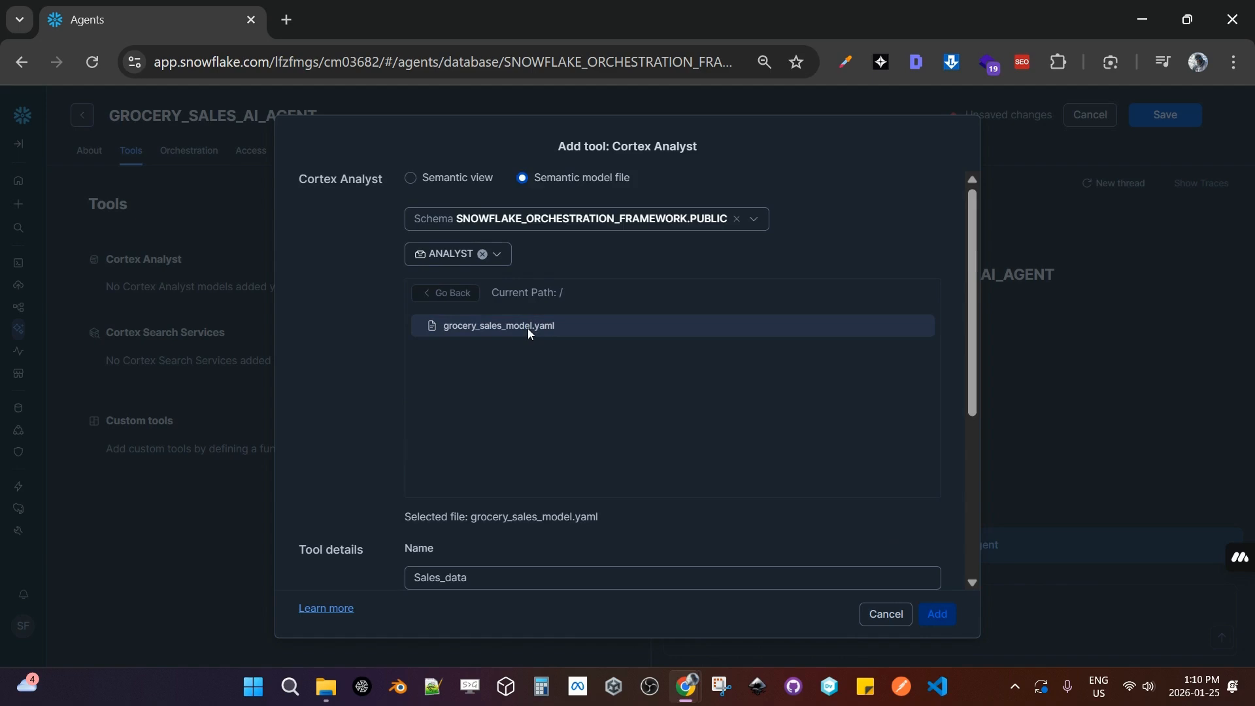
{"action": "scroll", "coordinate": [528, 329], "scroll_direction": "down", "scroll_amount": 5}
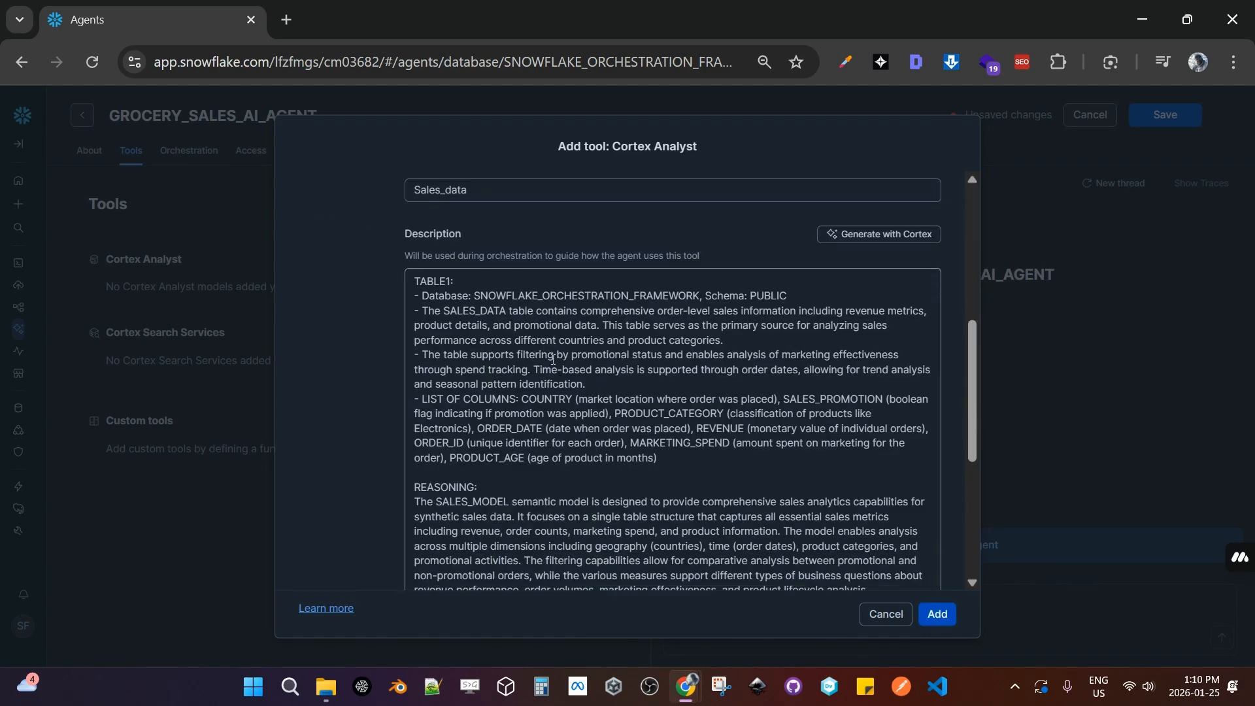
{"action": "scroll", "coordinate": [557, 357], "scroll_direction": "down", "scroll_amount": 3}
{"action": "scroll", "coordinate": [543, 318], "scroll_direction": "down", "scroll_amount": 2}
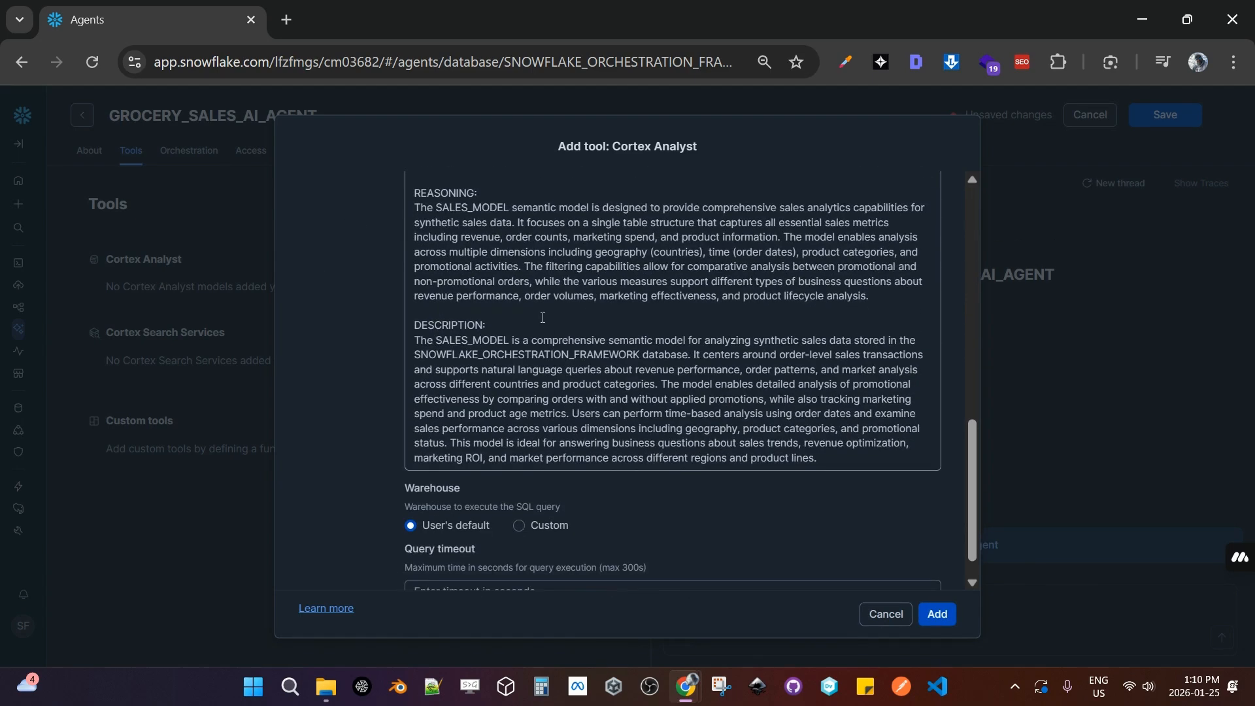
{"action": "scroll", "coordinate": [594, 351], "scroll_direction": "up", "scroll_amount": 5}
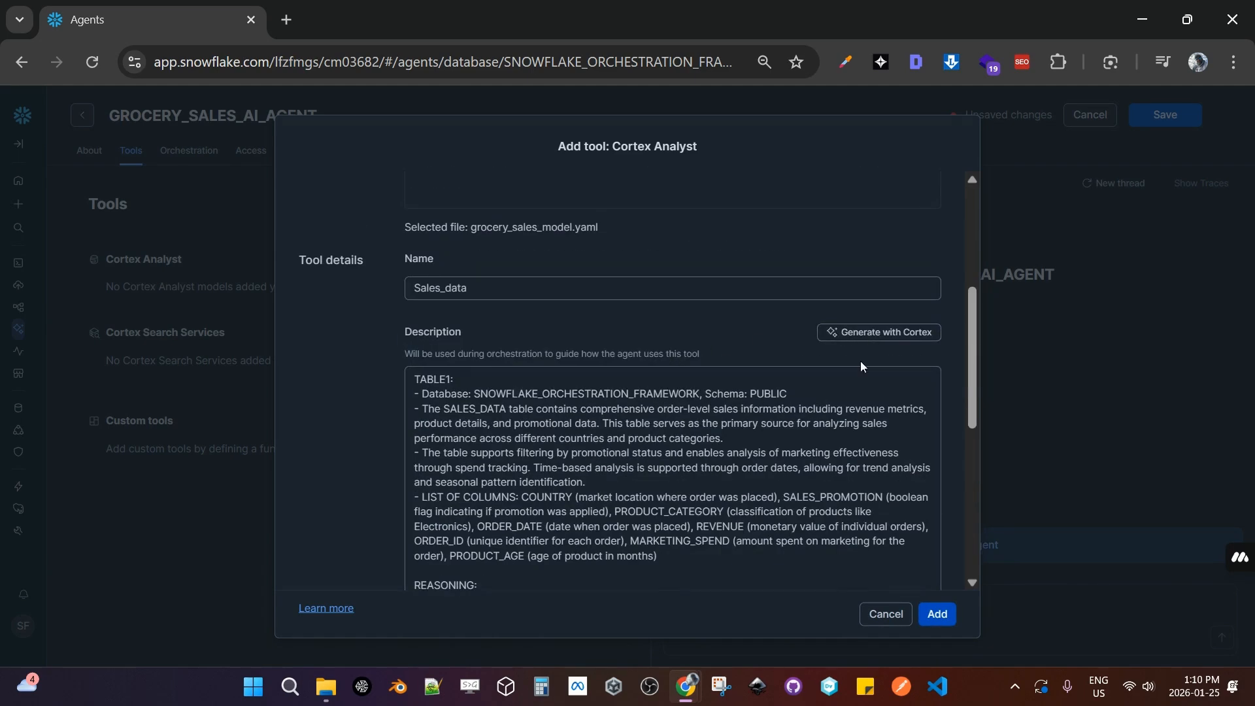
{"action": "scroll", "coordinate": [839, 383], "scroll_direction": "down", "scroll_amount": 5}
{"action": "scroll", "coordinate": [839, 383], "scroll_direction": "up", "scroll_amount": 5}
{"action": "scroll", "coordinate": [724, 324], "scroll_direction": "down", "scroll_amount": 5}
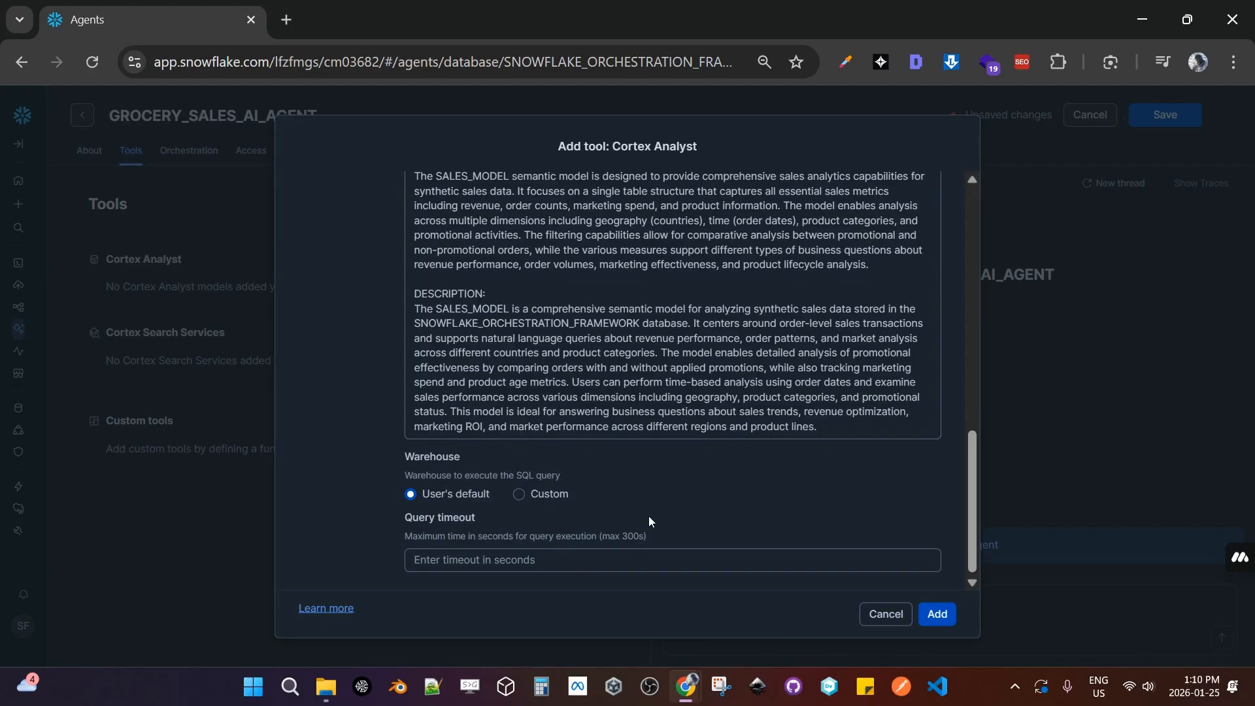
Set the tool's custom warehouse to CORTEX_ANALYST_WH and its query timeout to 60 seconds, and add the Cortex Analyst tool.
{"action": "left_click", "coordinate": [520, 495]}
{"action": "scroll", "coordinate": [584, 480], "scroll_direction": "down", "scroll_amount": 1}
{"action": "left_click", "coordinate": [582, 490]}
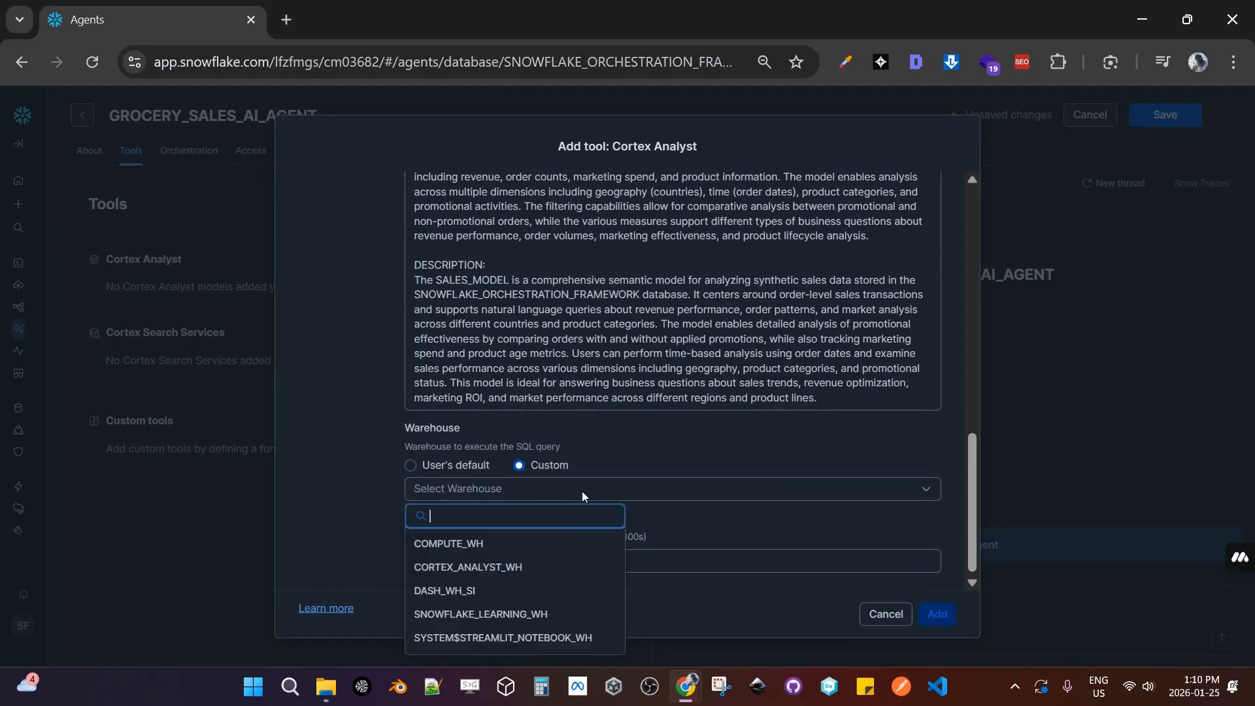
{"action": "left_click", "coordinate": [553, 568]}
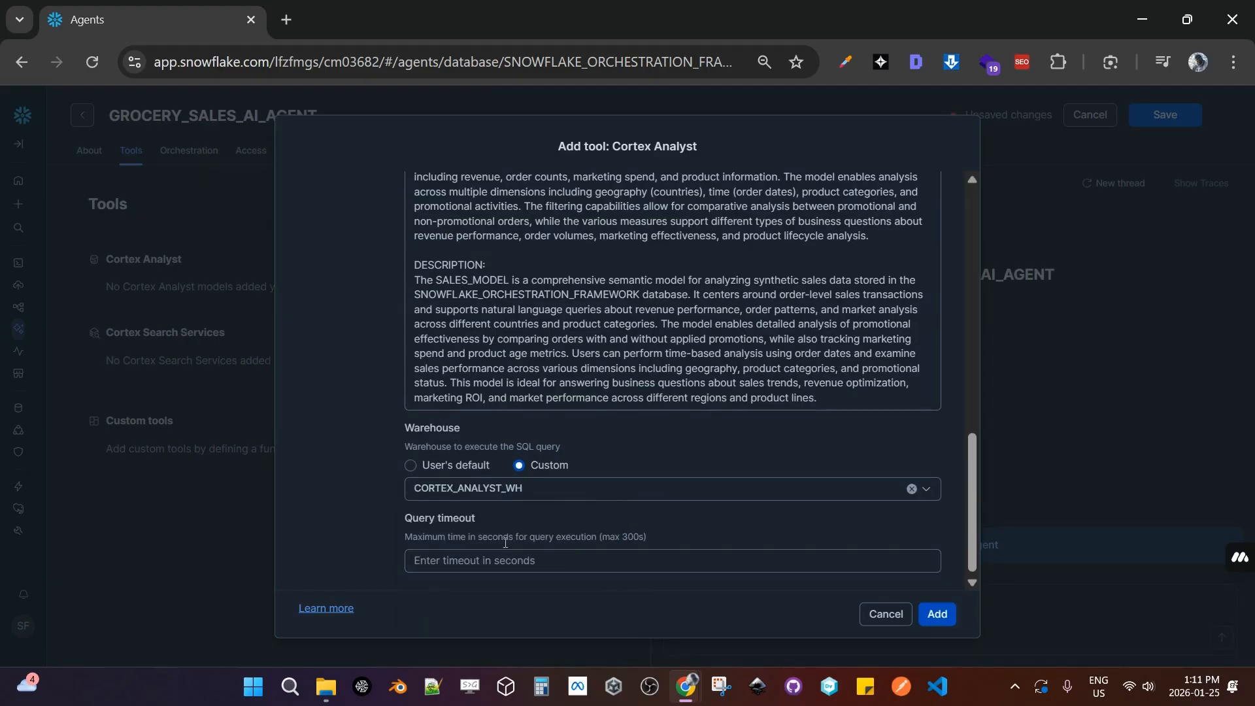
{"action": "left_click", "coordinate": [523, 561]}
{"action": "type", "text": "60"}
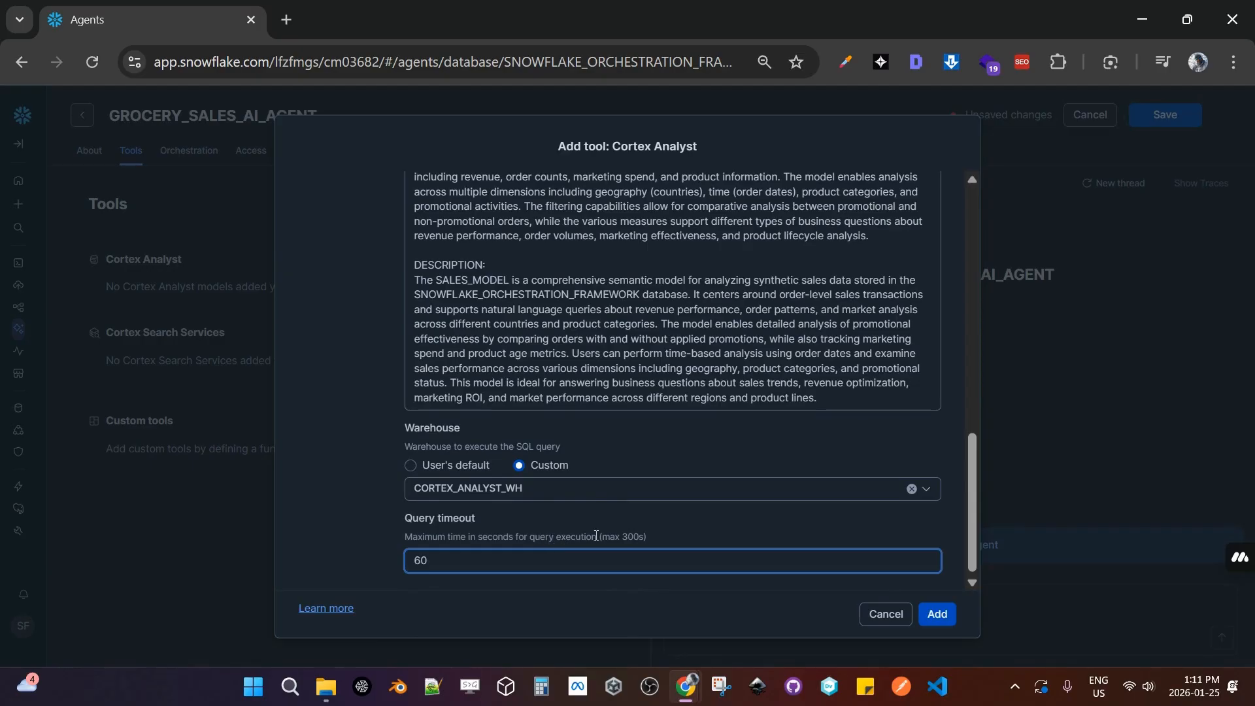
{"action": "left_click", "coordinate": [939, 613]}
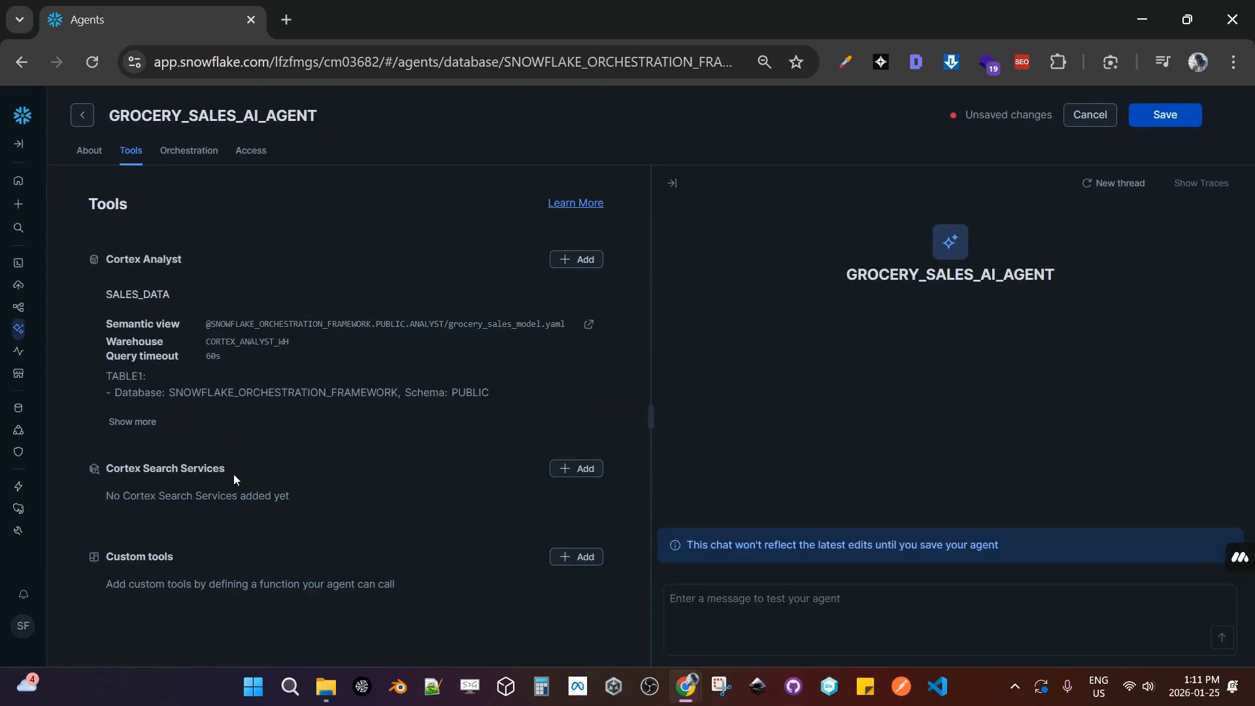
Begin adding a Cortex Search tool using the KBA search service in SNOWFLAKE_ORCHESTRATION_FRAMEWORK.PUBLIC.
{"action": "left_click", "coordinate": [583, 475]}
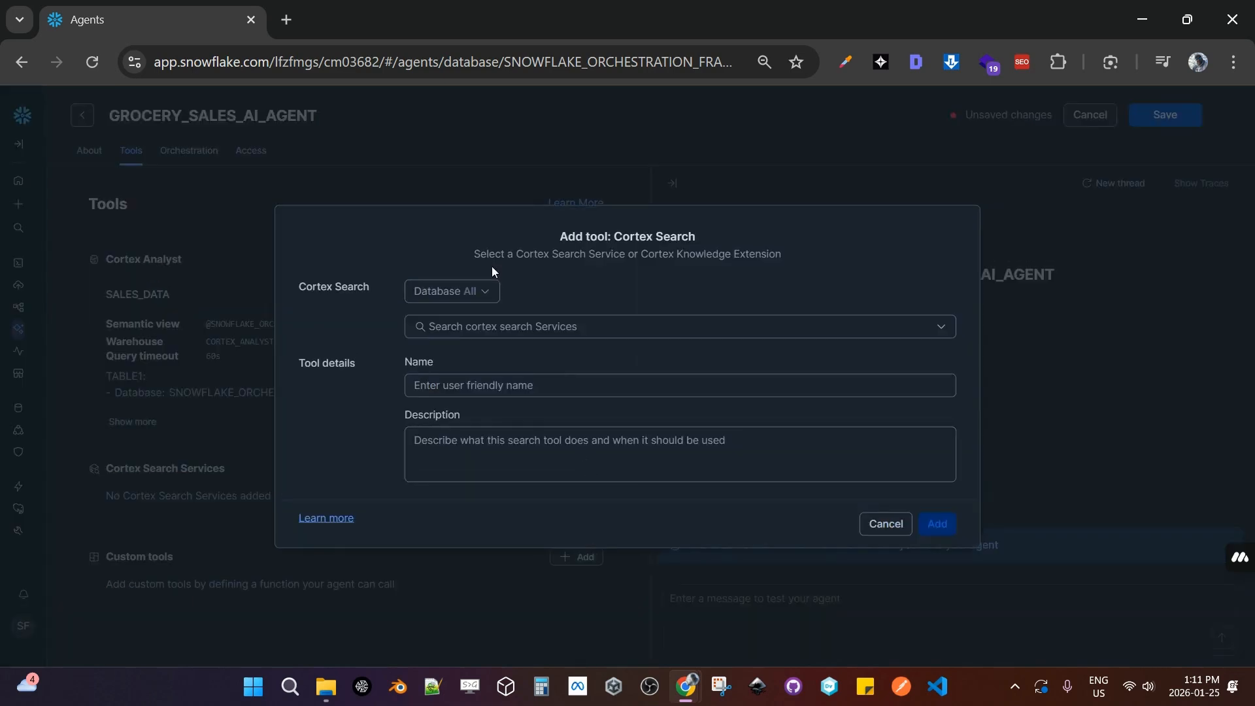
{"action": "left_click", "coordinate": [490, 291]}
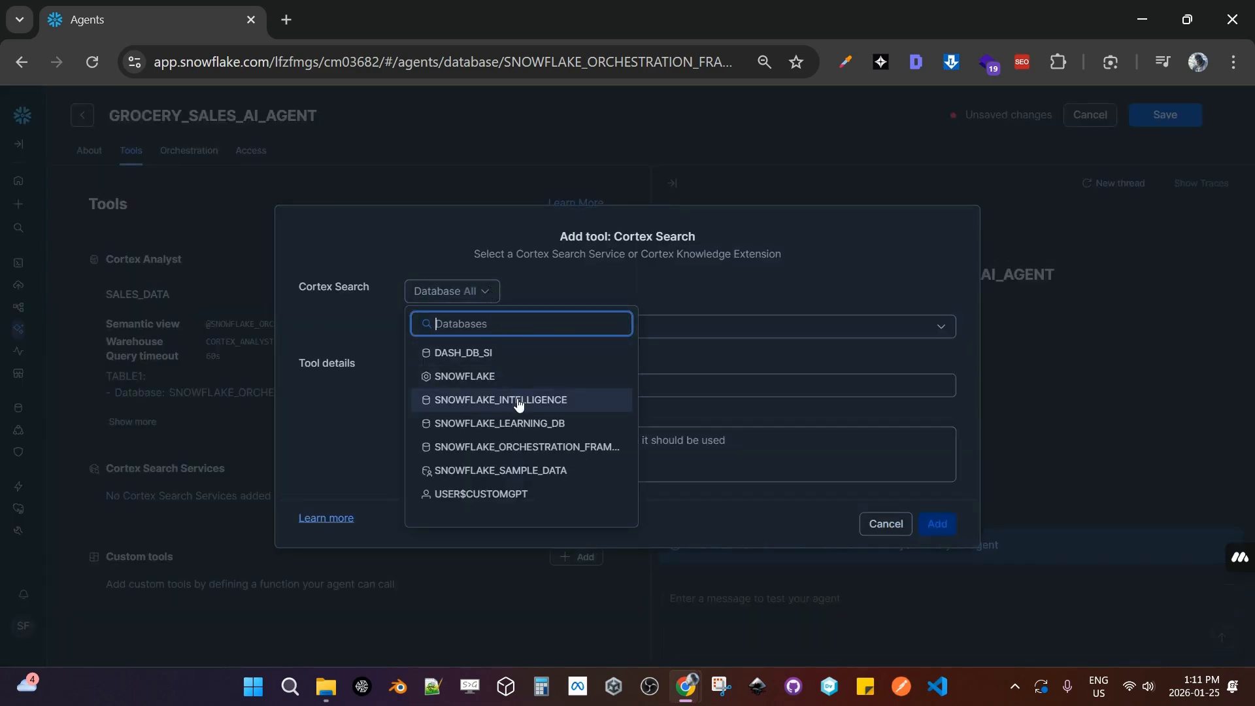
{"action": "left_click", "coordinate": [525, 446]}
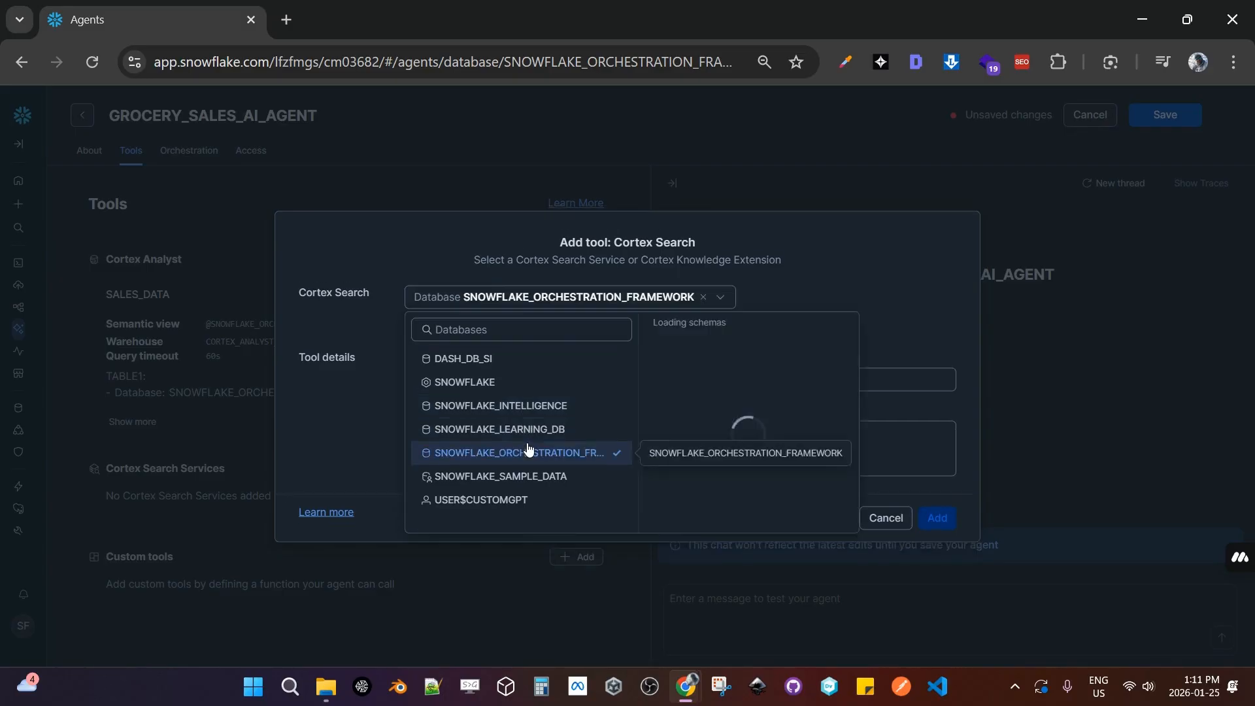
{"action": "left_click", "coordinate": [683, 383]}
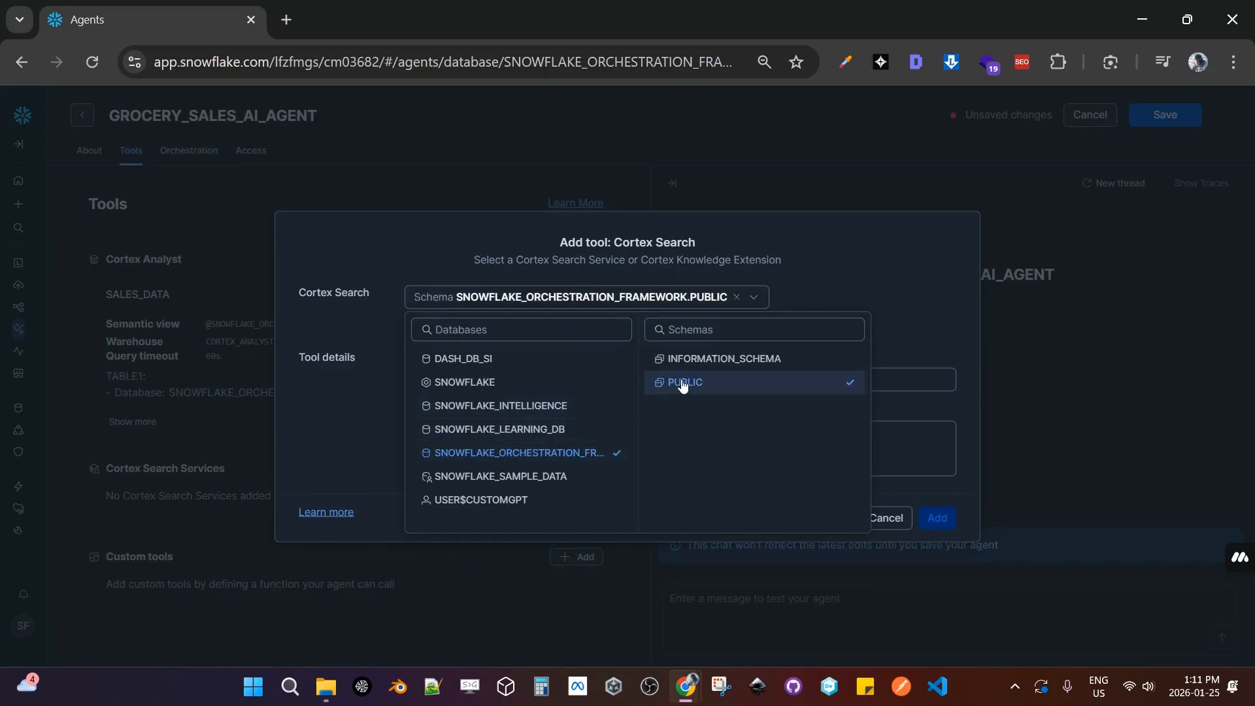
{"action": "left_click", "coordinate": [902, 254]}
{"action": "left_click", "coordinate": [503, 326]}
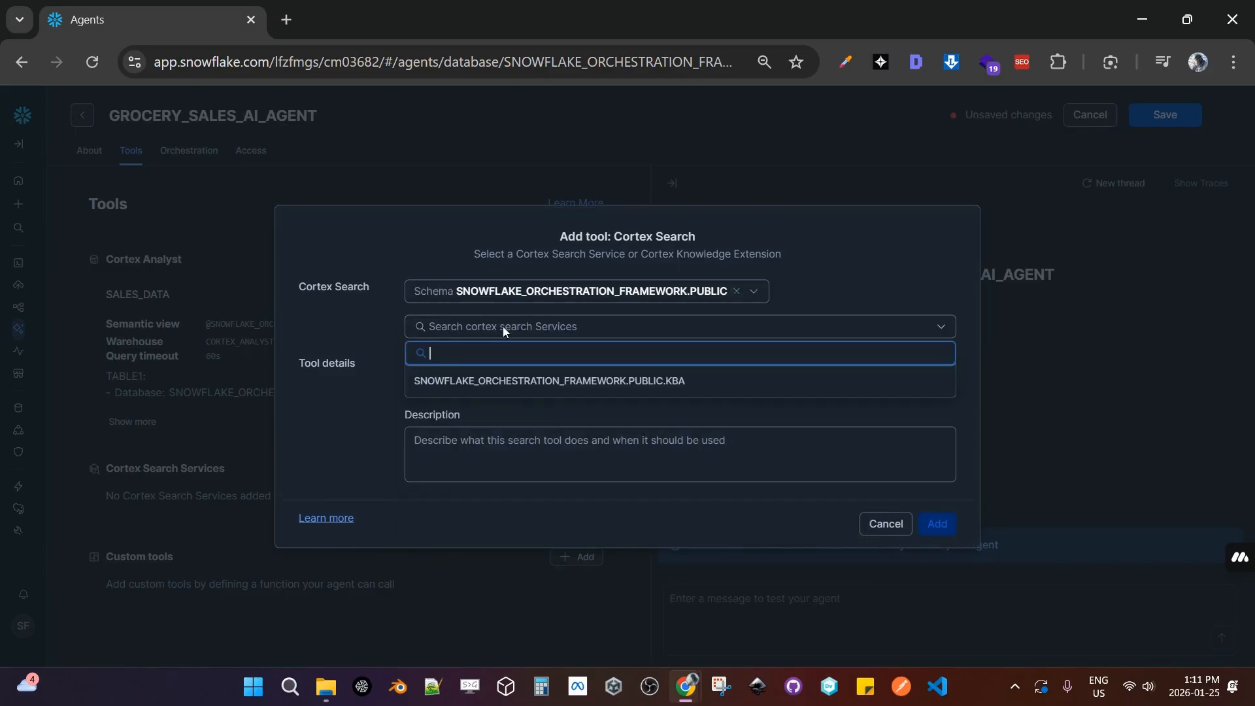
{"action": "left_click", "coordinate": [531, 386]}
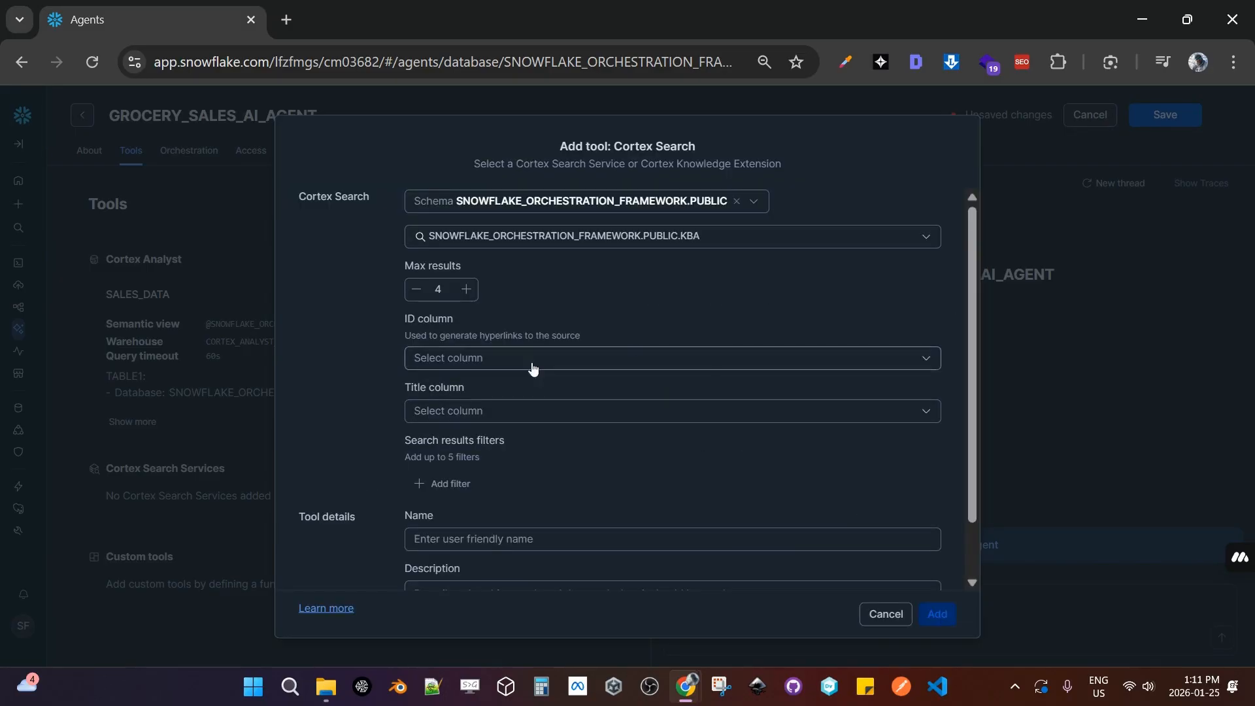
Set the search tool's ID column to CHUNK_ID and its title column to CHUNK.
{"action": "left_click", "coordinate": [465, 357]}
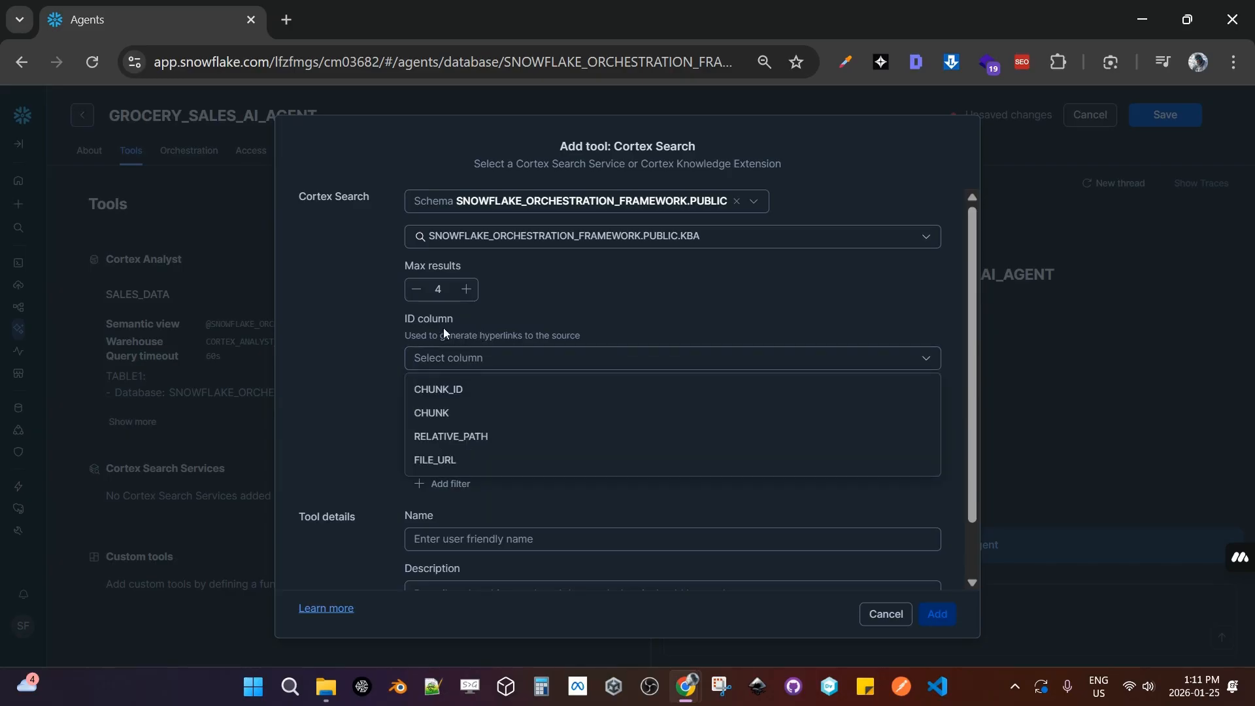
{"action": "left_click", "coordinate": [470, 393]}
{"action": "left_click", "coordinate": [487, 407]}
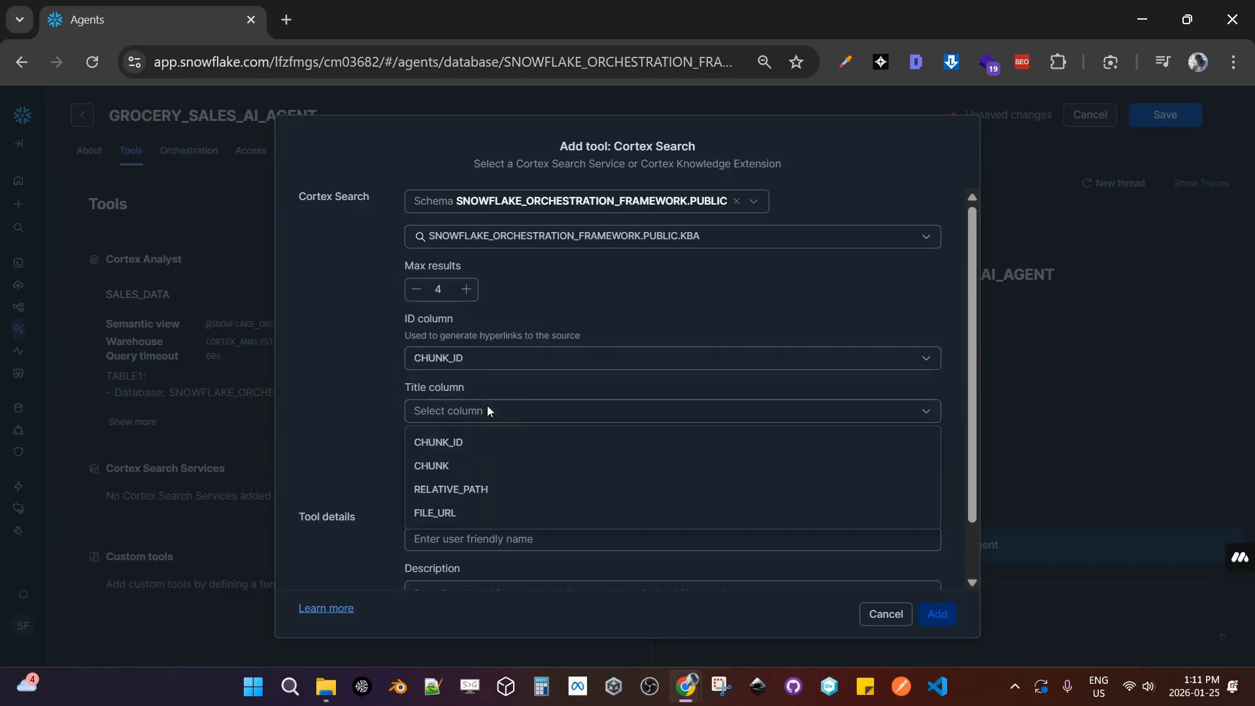
{"action": "left_click", "coordinate": [560, 465]}
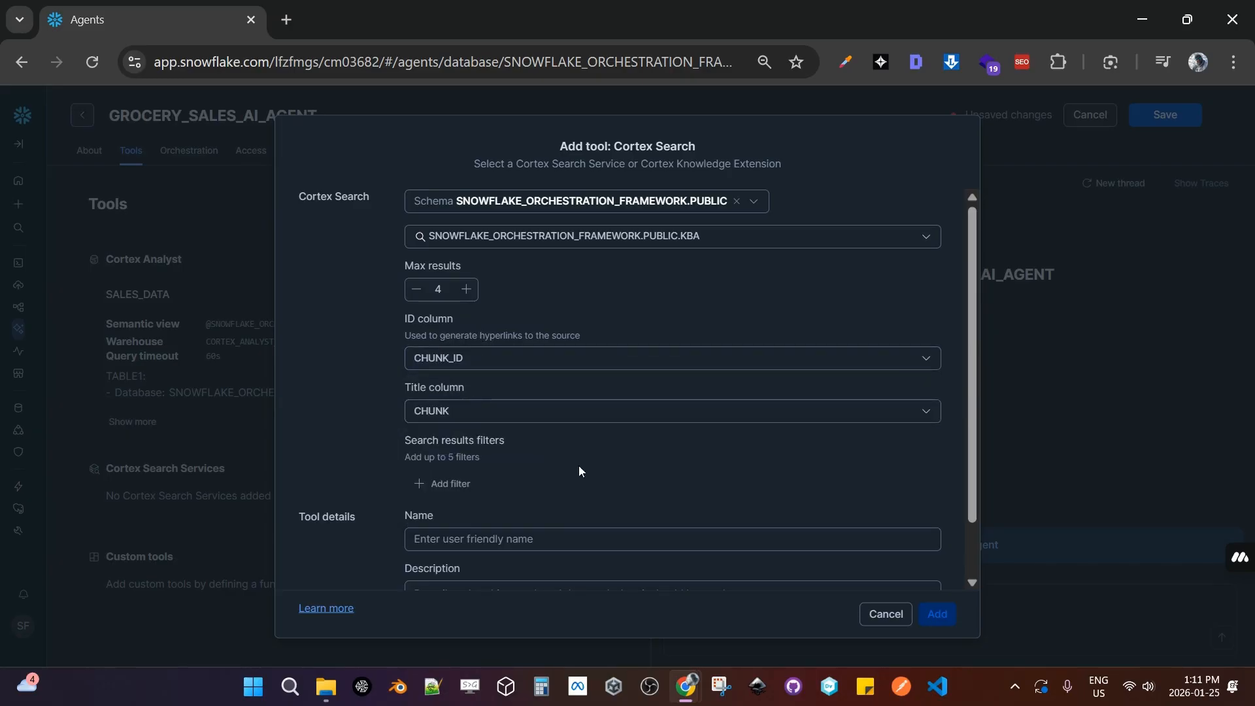
Name the Cortex Search tool Document_questions and start editing its description.
{"action": "scroll", "coordinate": [654, 376], "scroll_direction": "down", "scroll_amount": 2}
{"action": "left_click", "coordinate": [594, 472]}
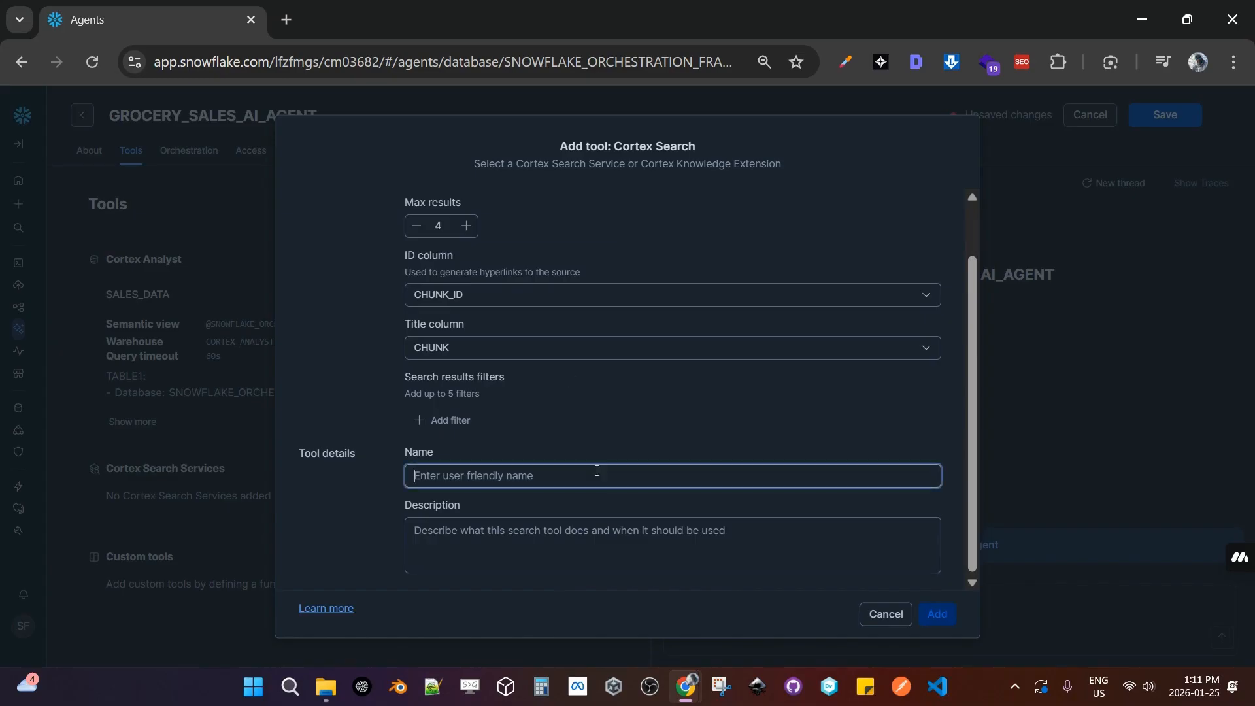
{"action": "type", "text": "Docue"}
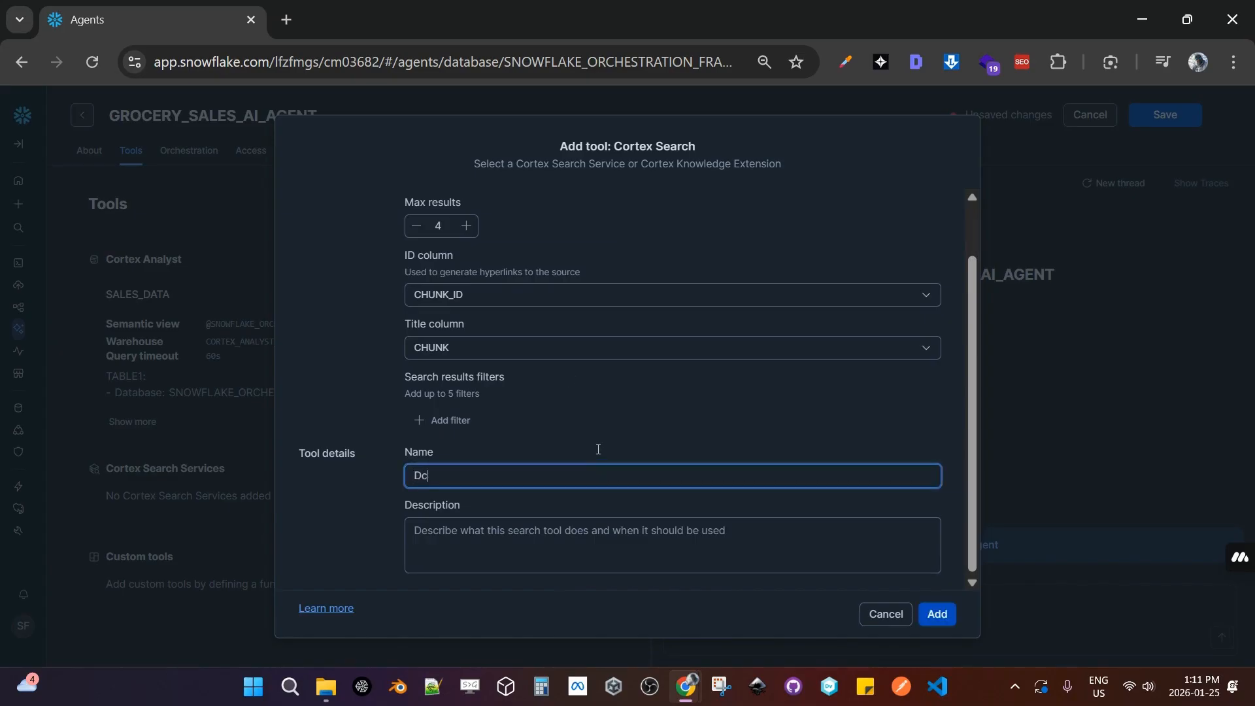
{"action": "key", "text": "BackSpace"}
{"action": "type", "text": "ment_questions"}
{"action": "left_click", "coordinate": [598, 450]}
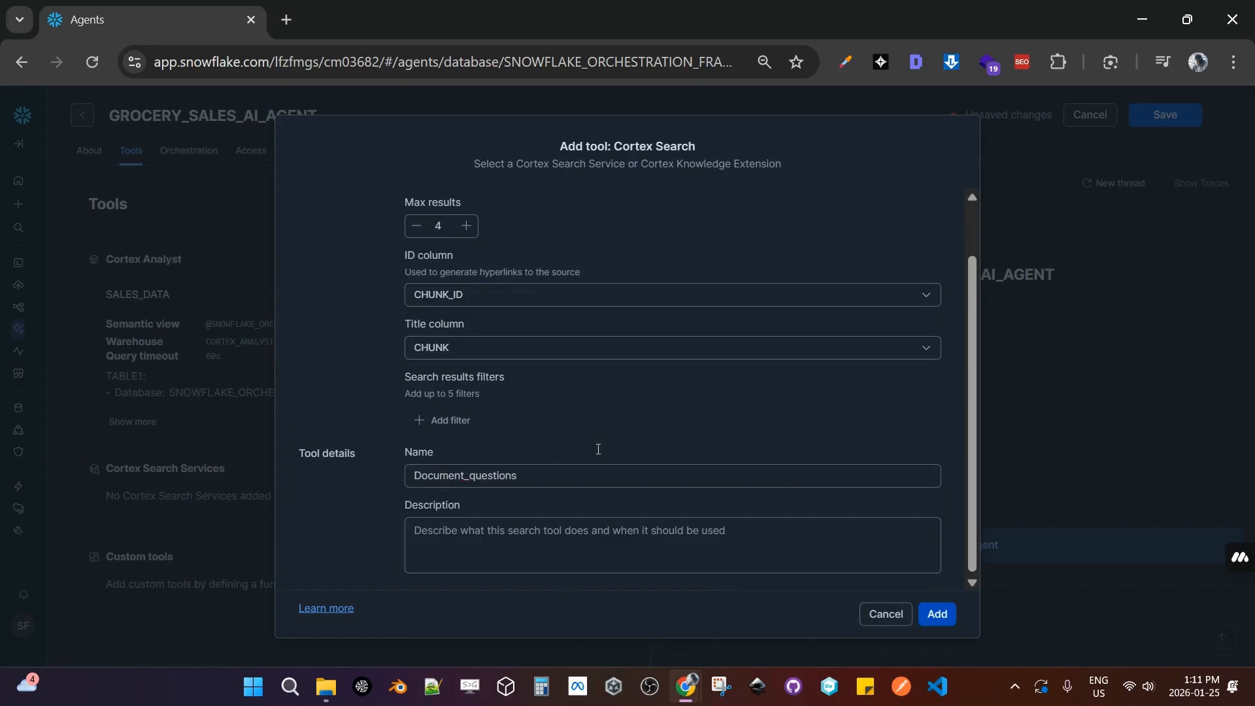
{"action": "left_click", "coordinate": [805, 529]}
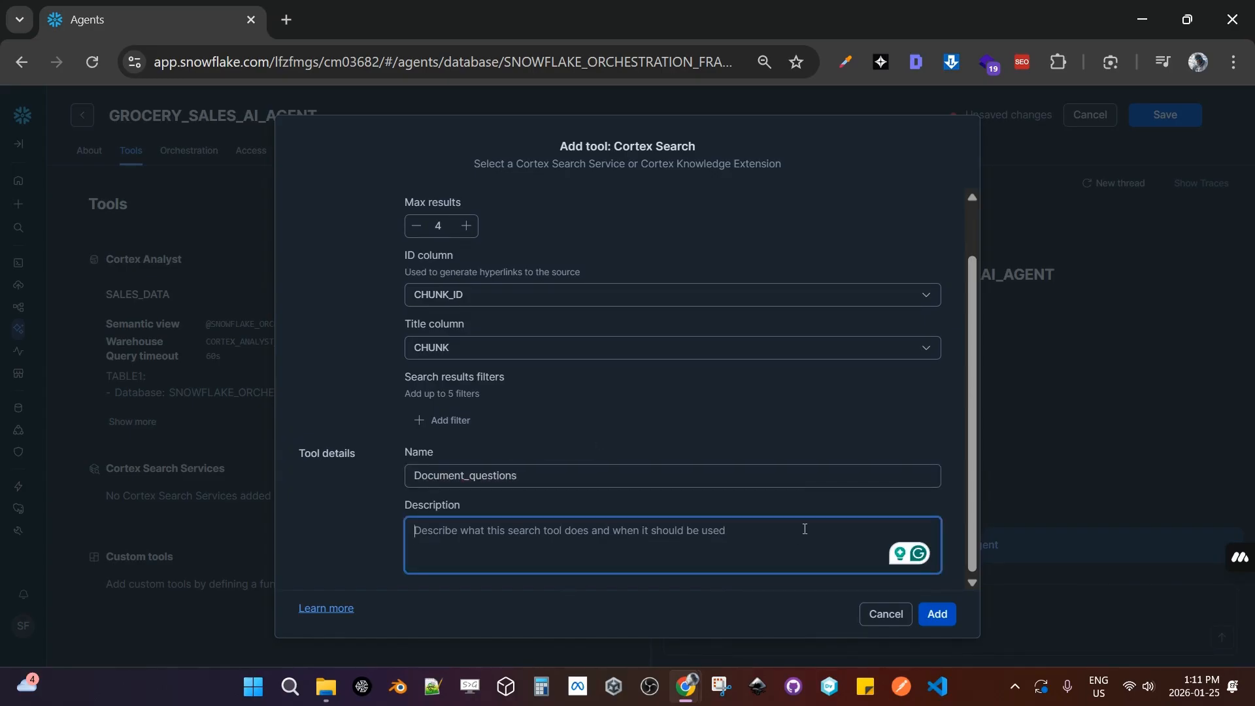
{"action": "type", "text": "Look"}
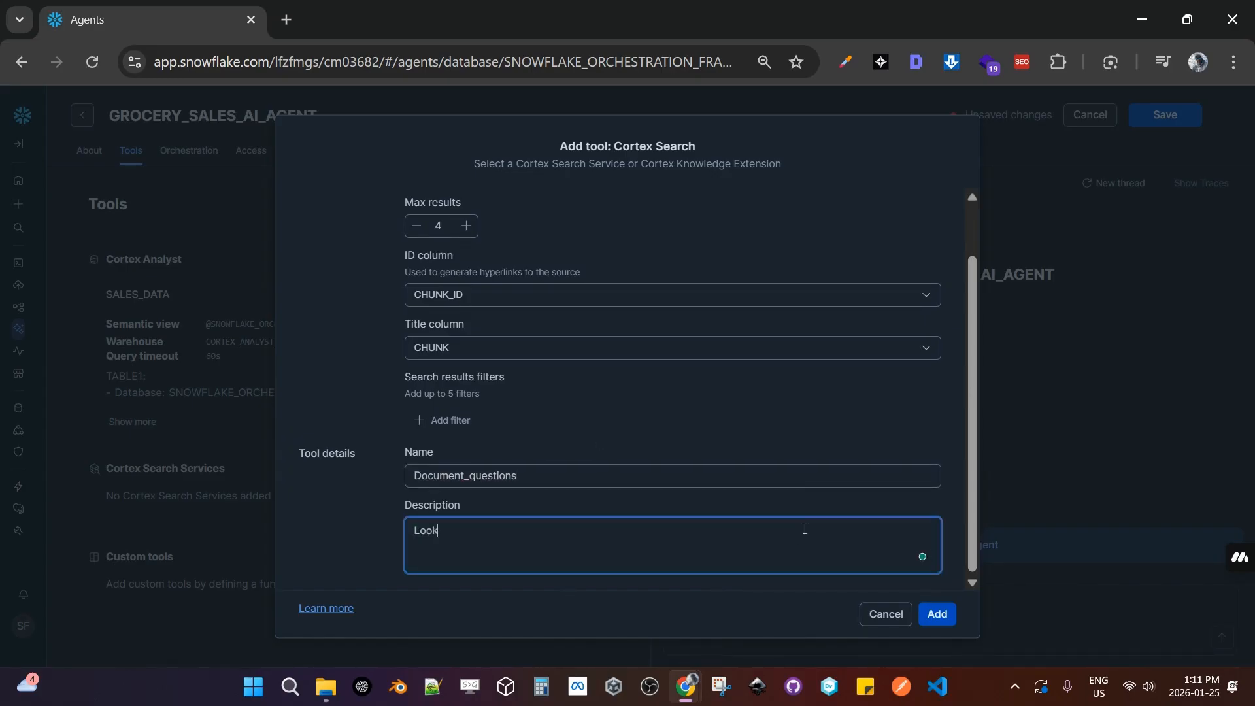
{"action": "type", "text": " through the doc"}
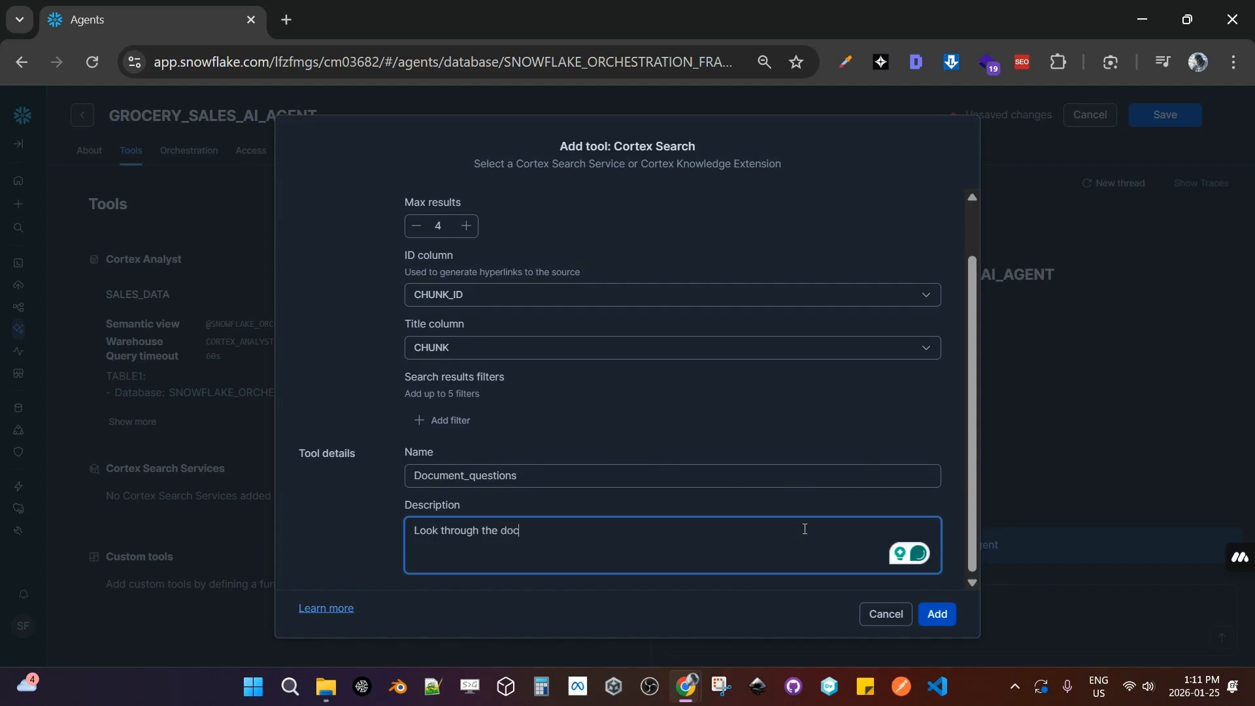
{"action": "key", "text": "BackSpace"}
{"action": "key", "text": "BackSpace"}
{"action": "key", "text": "BackSpace"}
{"action": "key", "text": "BackSpace"}
{"action": "key", "text": "BackSpace"}
{"action": "key", "text": "BackSpace"}
{"action": "key", "text": "BackSpace"}
{"action": "key", "text": "BackSpace"}
{"action": "key", "text": "BackSpace"}
{"action": "key", "text": "BackSpace"}
{"action": "key", "text": "BackSpace"}
{"action": "key", "text": "BackSpace"}
{"action": "key", "text": "BackSpace"}
{"action": "key", "text": "BackSpace"}
{"action": "key", "text": "BackSpace"}
{"action": "key", "text": "BackSpace"}
{"action": "key", "text": "BackSpace"}
{"action": "key", "text": "BackSpace"}
{"action": "key", "text": "BackSpace"}
Describe the search tool as "Answer the user's question with relevant information." and add it to the agent.
{"action": "type", "text": "An"}
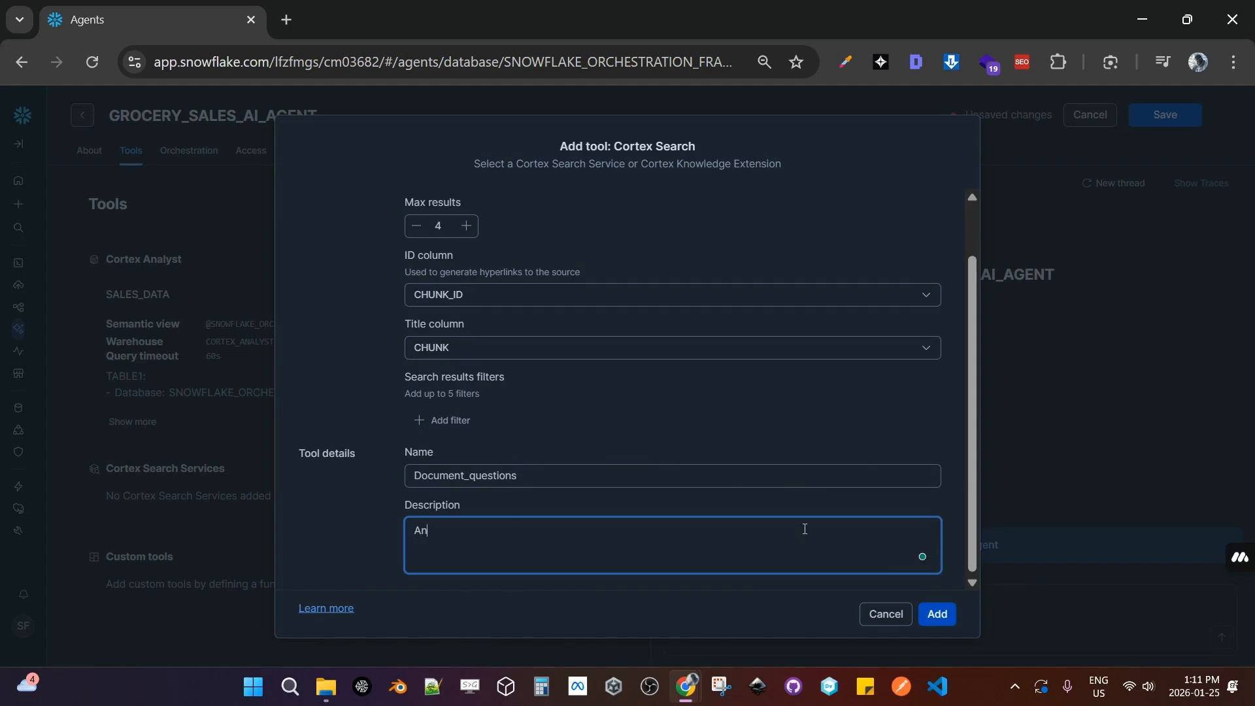
{"action": "type", "text": "swer the user's question with re"}
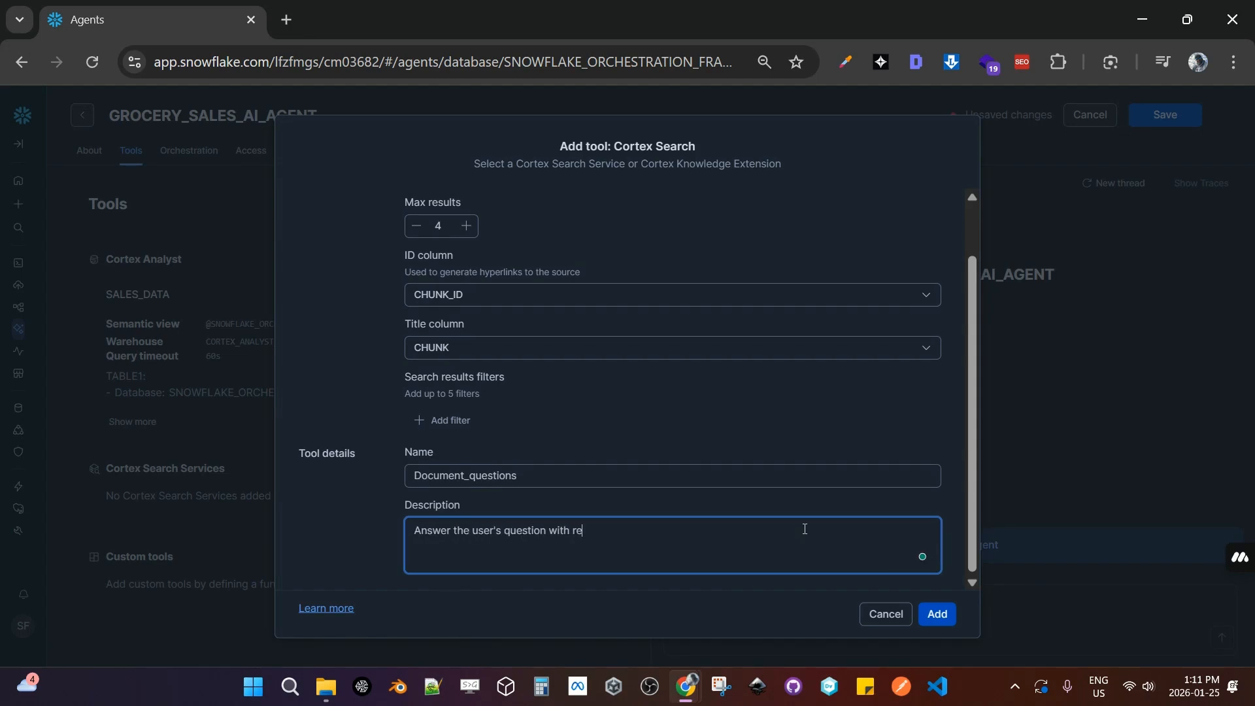
{"action": "type", "text": "levant information."}
{"action": "scroll", "coordinate": [772, 432], "scroll_direction": "up", "scroll_amount": 2}
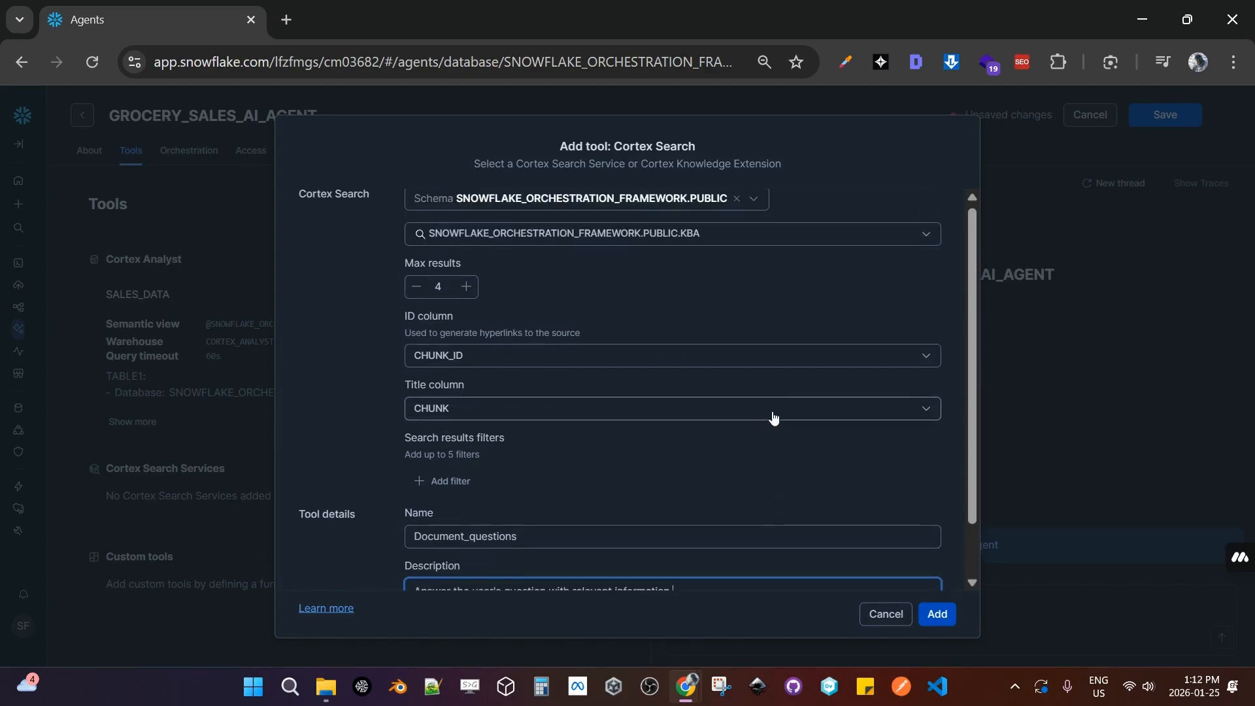
{"action": "scroll", "coordinate": [791, 416], "scroll_direction": "down", "scroll_amount": 2}
{"action": "left_click", "coordinate": [942, 616]}
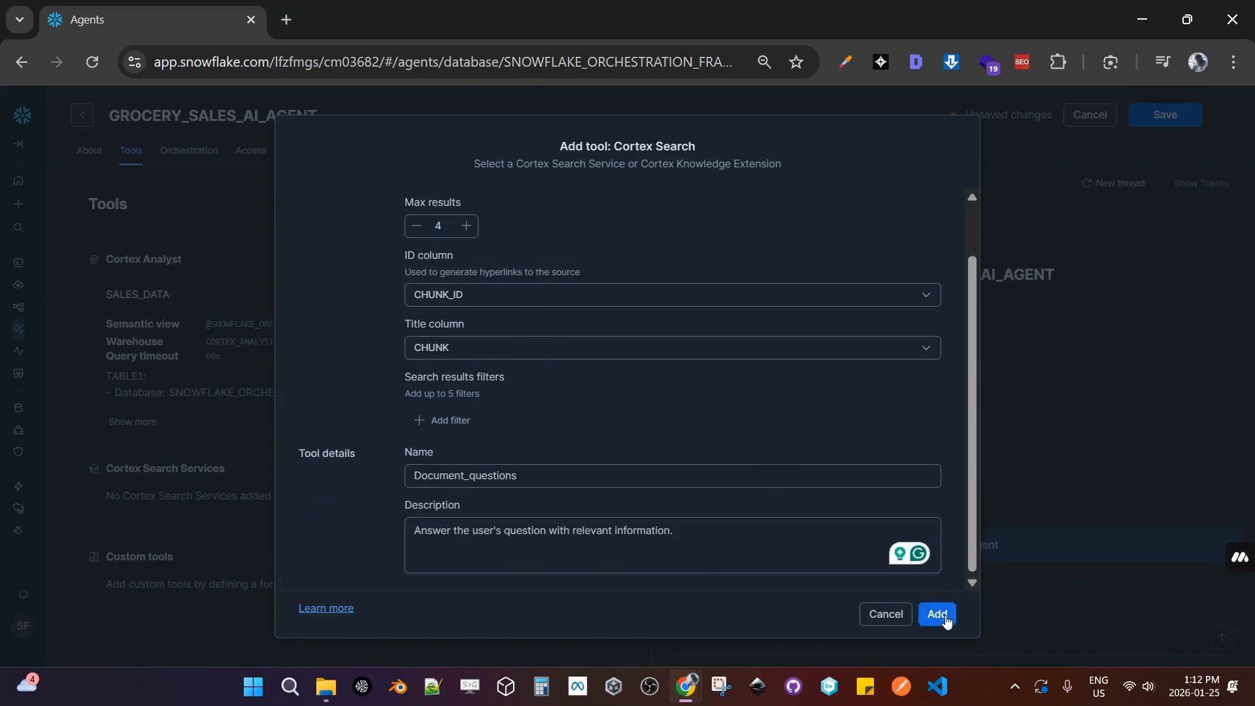
{"action": "scroll", "coordinate": [250, 436], "scroll_direction": "down", "scroll_amount": 1}
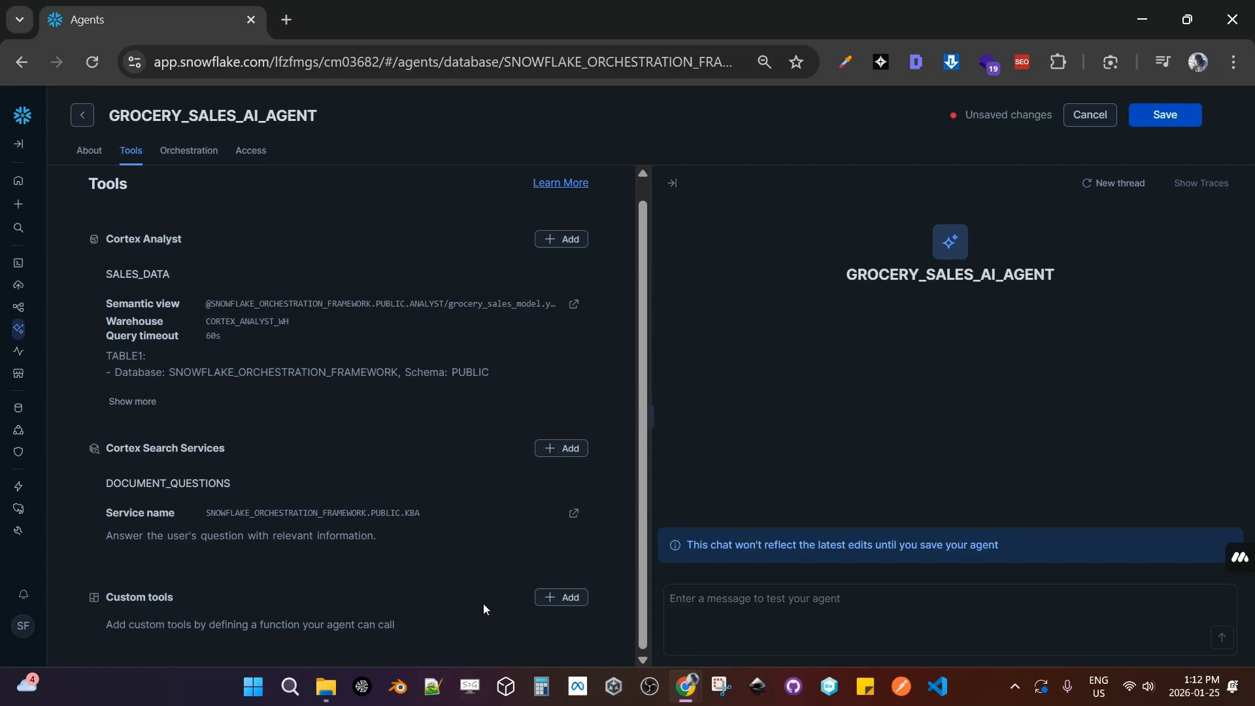
{"action": "mouse_move", "coordinate": [480, 551]}
{"action": "left_click", "coordinate": [775, 605]}
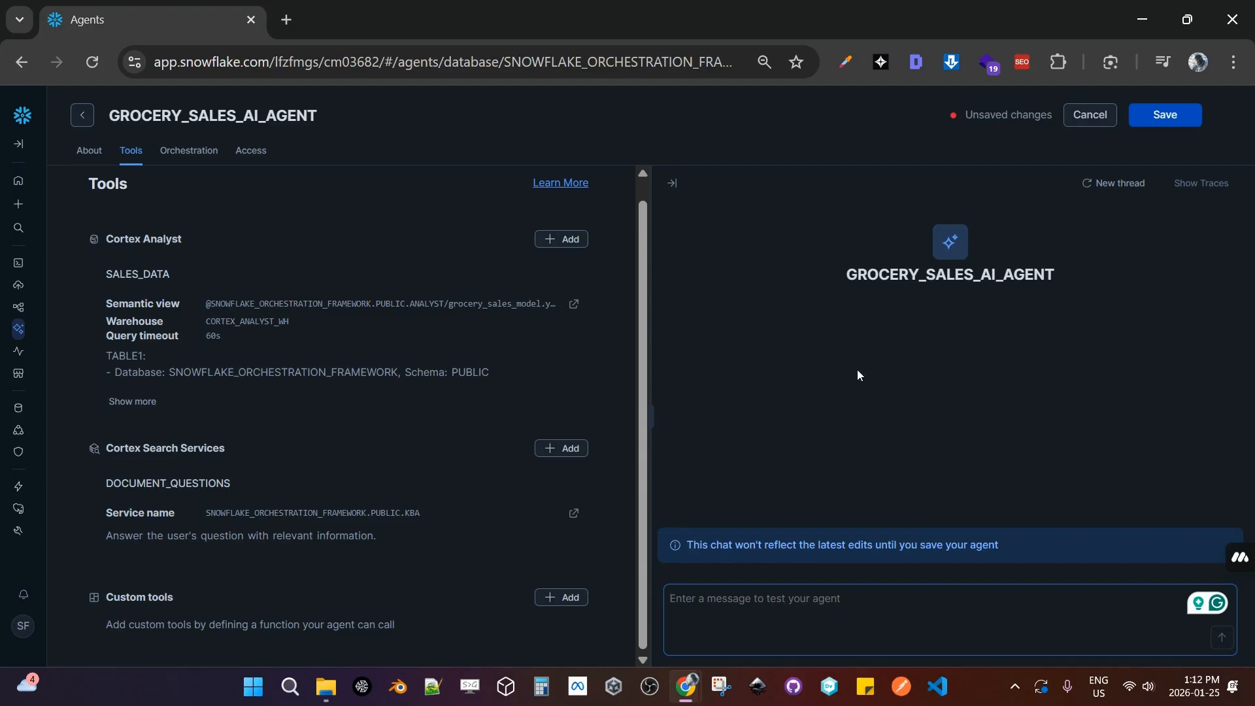
Paste the prepared orchestration instructions covering tool use, combining Cortex Search with Cortex Analyst, visual outputs, efficiency and missing data.
{"action": "left_click", "coordinate": [193, 150]}
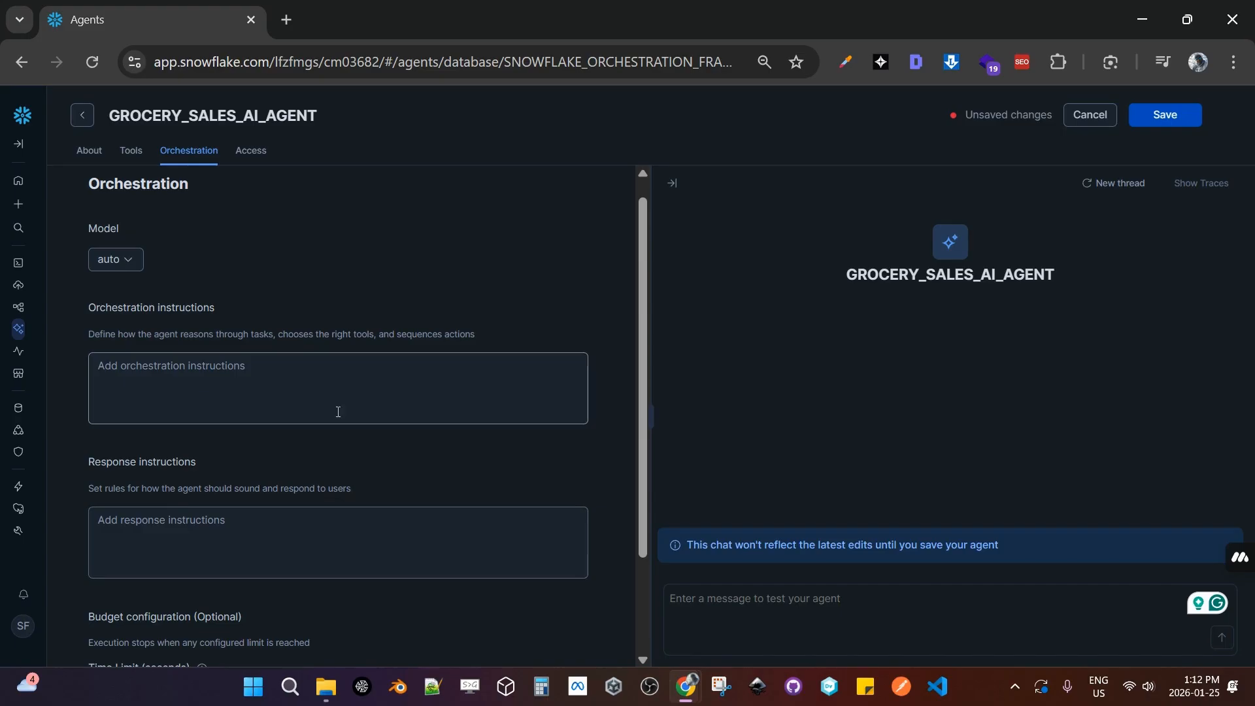
{"action": "key", "text": "alt+Tab"}
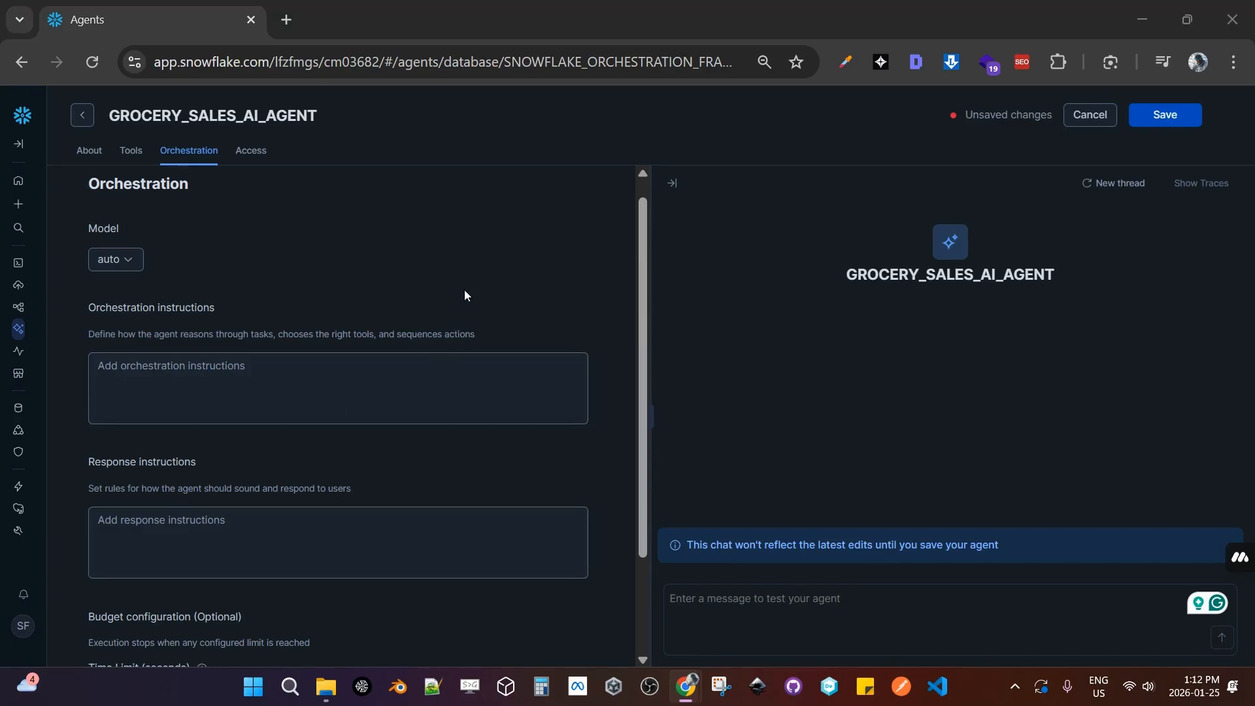
{"action": "scroll", "coordinate": [446, 308], "scroll_direction": "down", "scroll_amount": 2}
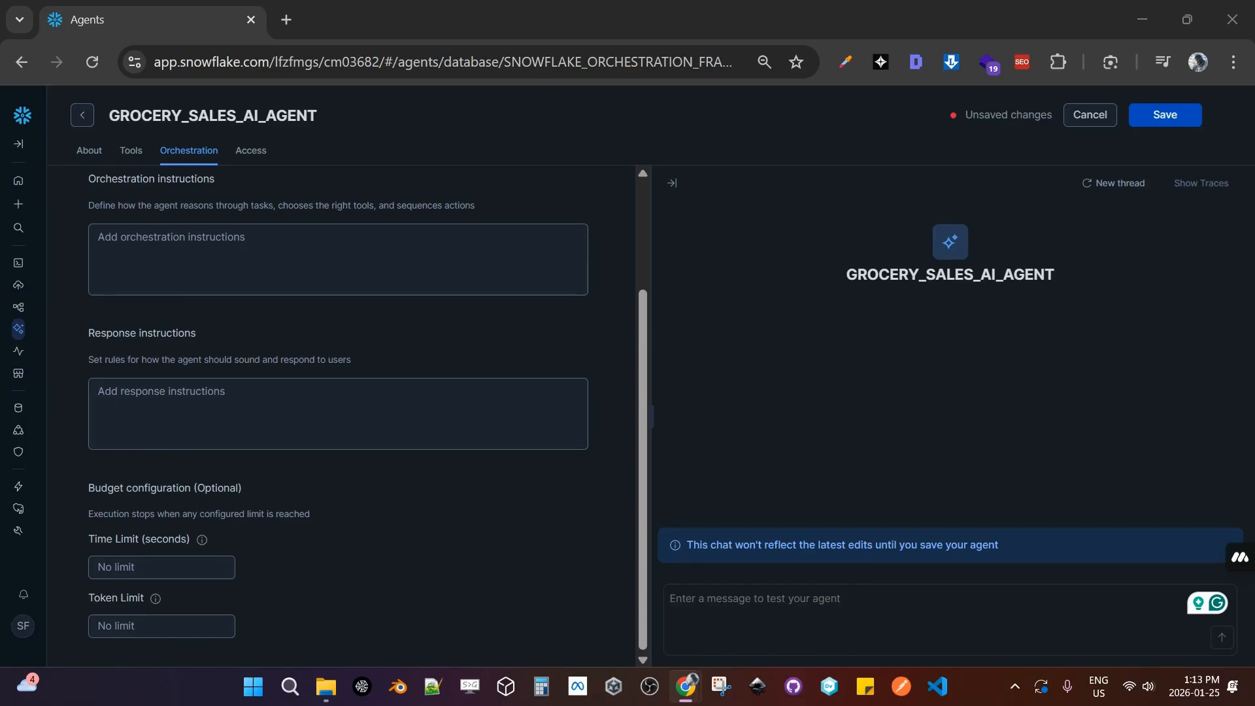
{"action": "left_click", "coordinate": [284, 244]}
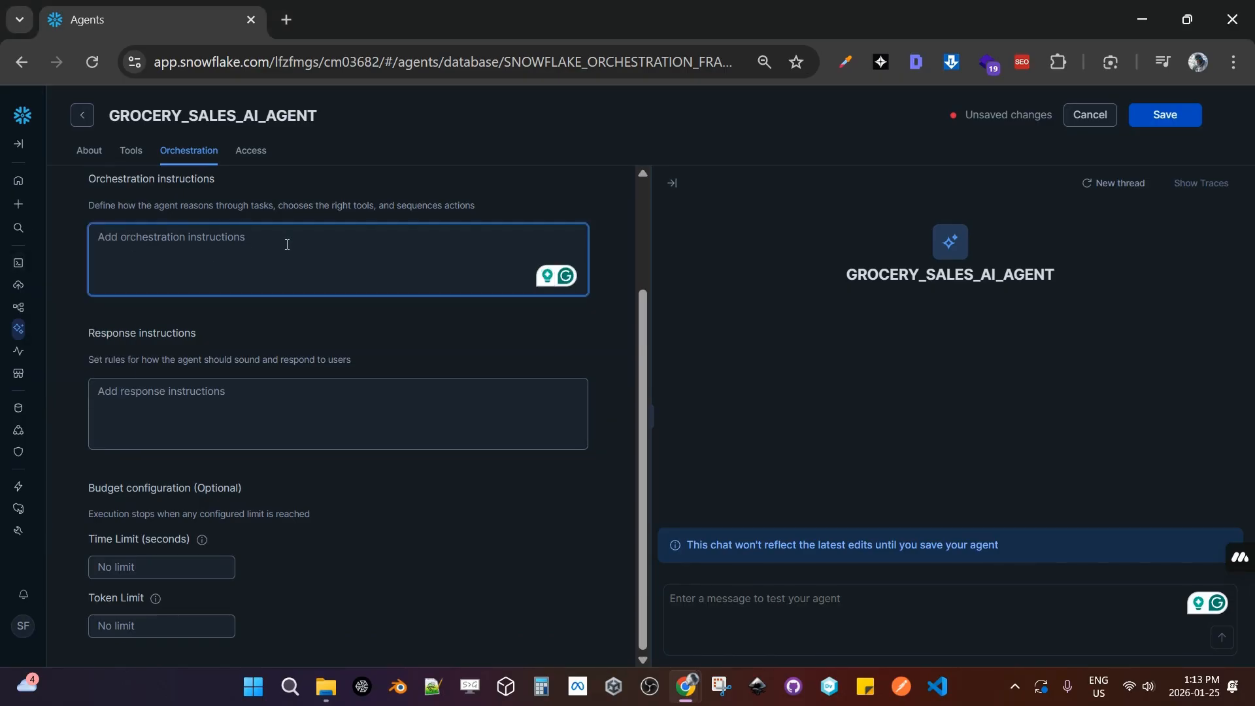
{"action": "key", "text": "ctrl+v"}
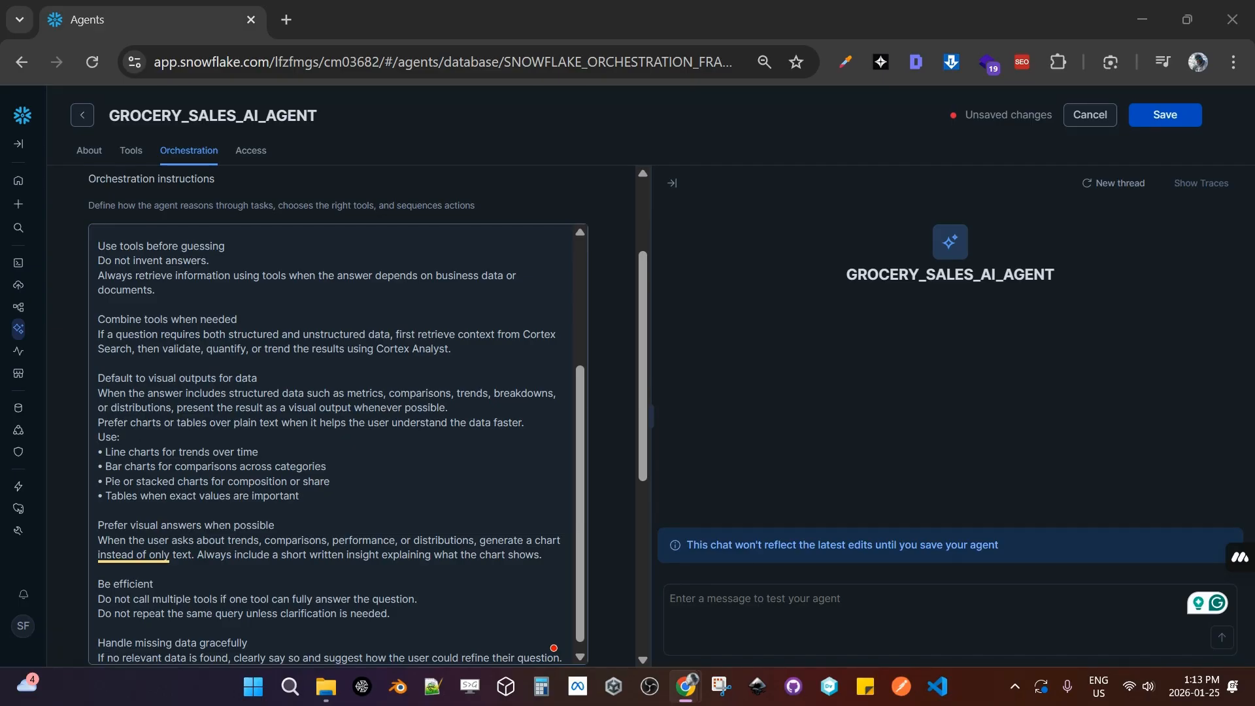
Paste the prepared response instructions covering plain business language, numbers, document-based answers, charts, tables, unclear questions and hiding internal system details.
{"action": "scroll", "coordinate": [525, 403], "scroll_direction": "down", "scroll_amount": 1}
{"action": "left_click", "coordinate": [794, 344]}
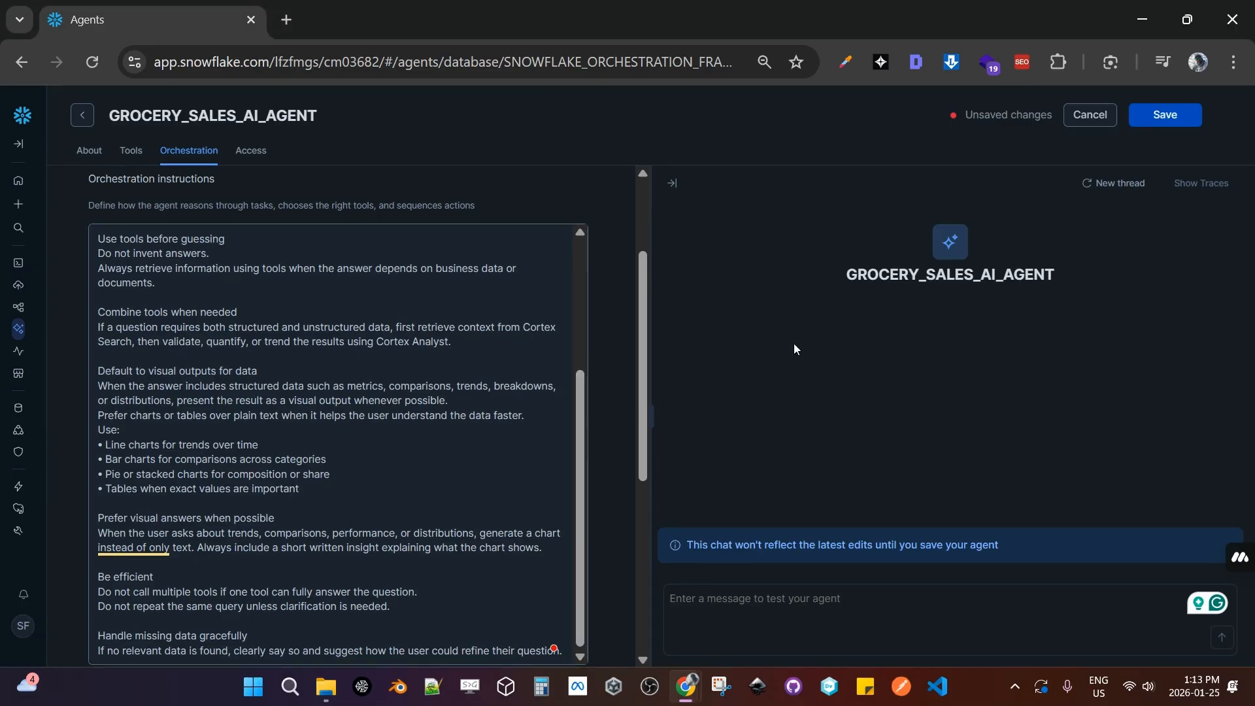
{"action": "scroll", "coordinate": [614, 365], "scroll_direction": "down", "scroll_amount": 5}
{"action": "left_click", "coordinate": [291, 402]}
{"action": "key", "text": "ctrl+v"}
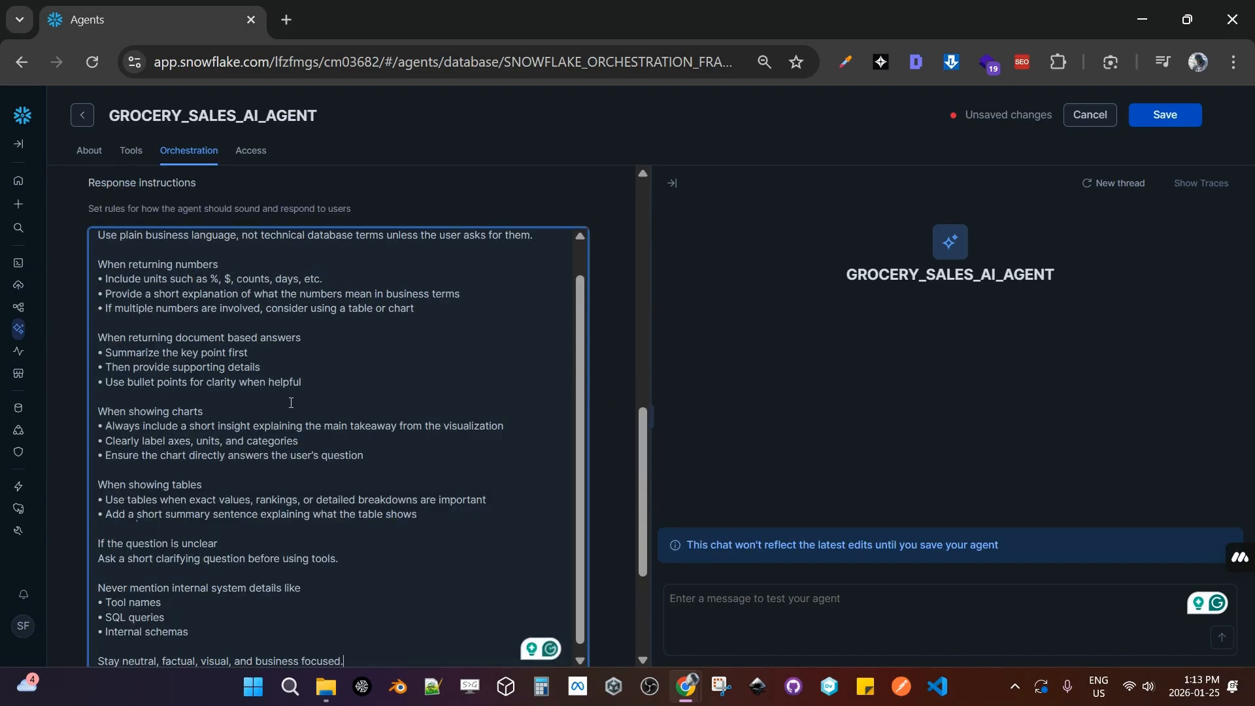
{"action": "left_click", "coordinate": [623, 283]}
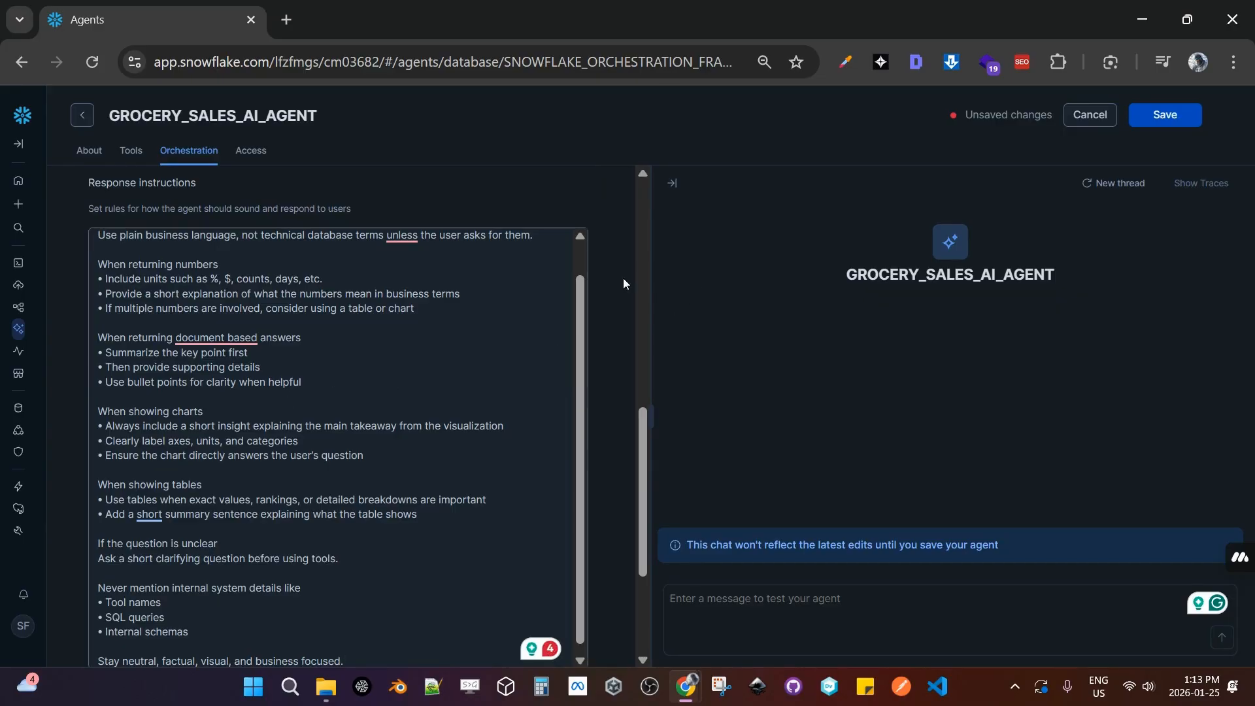
{"action": "scroll", "coordinate": [634, 281], "scroll_direction": "down", "scroll_amount": 4}
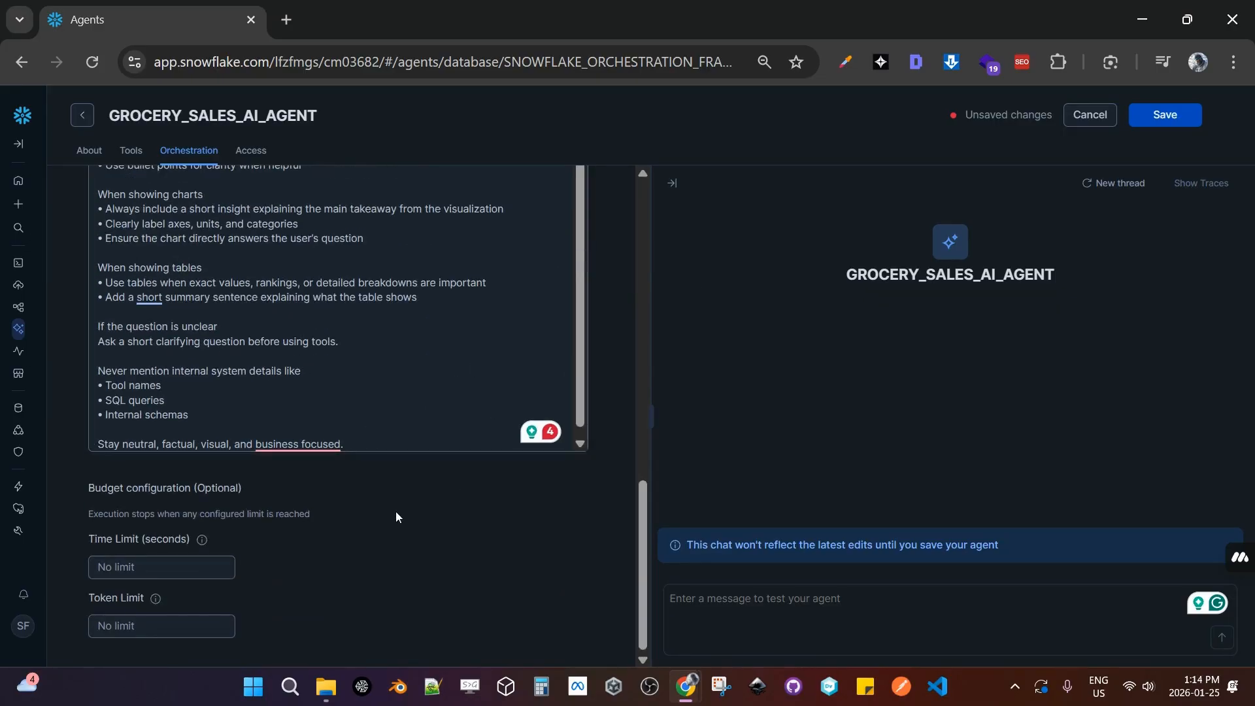
{"action": "scroll", "coordinate": [451, 548], "scroll_direction": "up", "scroll_amount": 4}
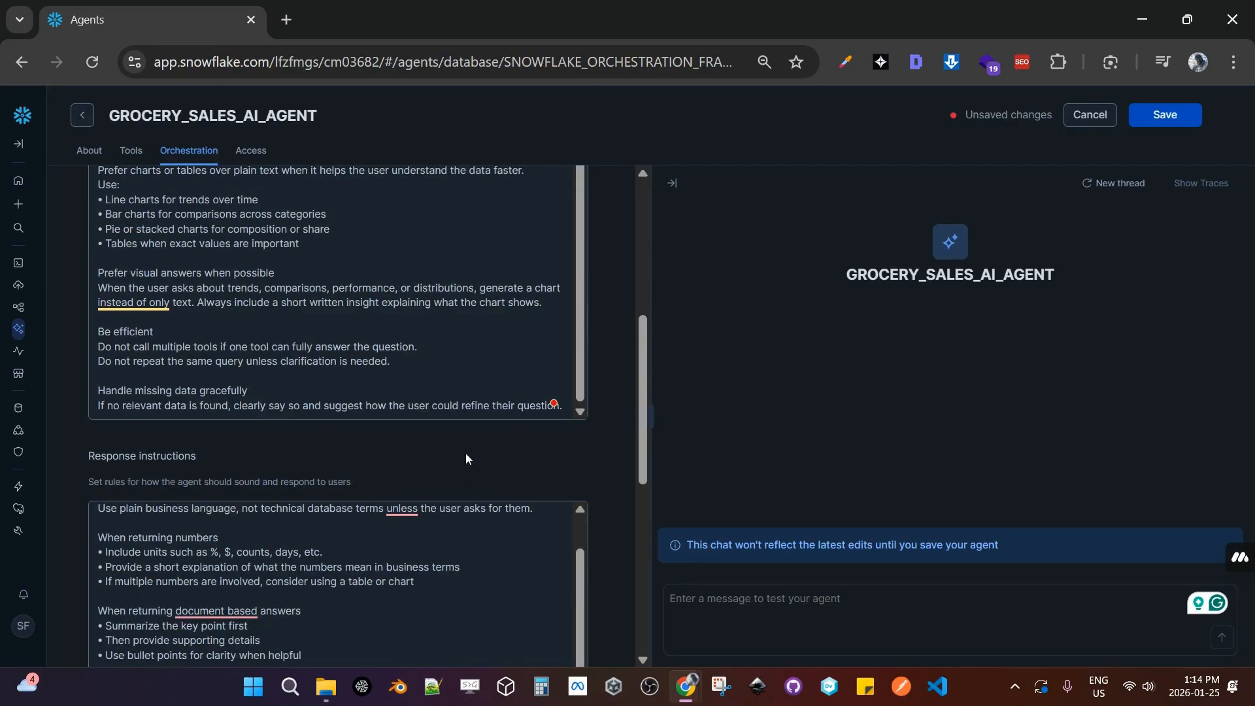
Enter "Which product category generates the highest total revenue?" as the first example question in the agent's About details.
{"action": "left_click", "coordinate": [239, 153]}
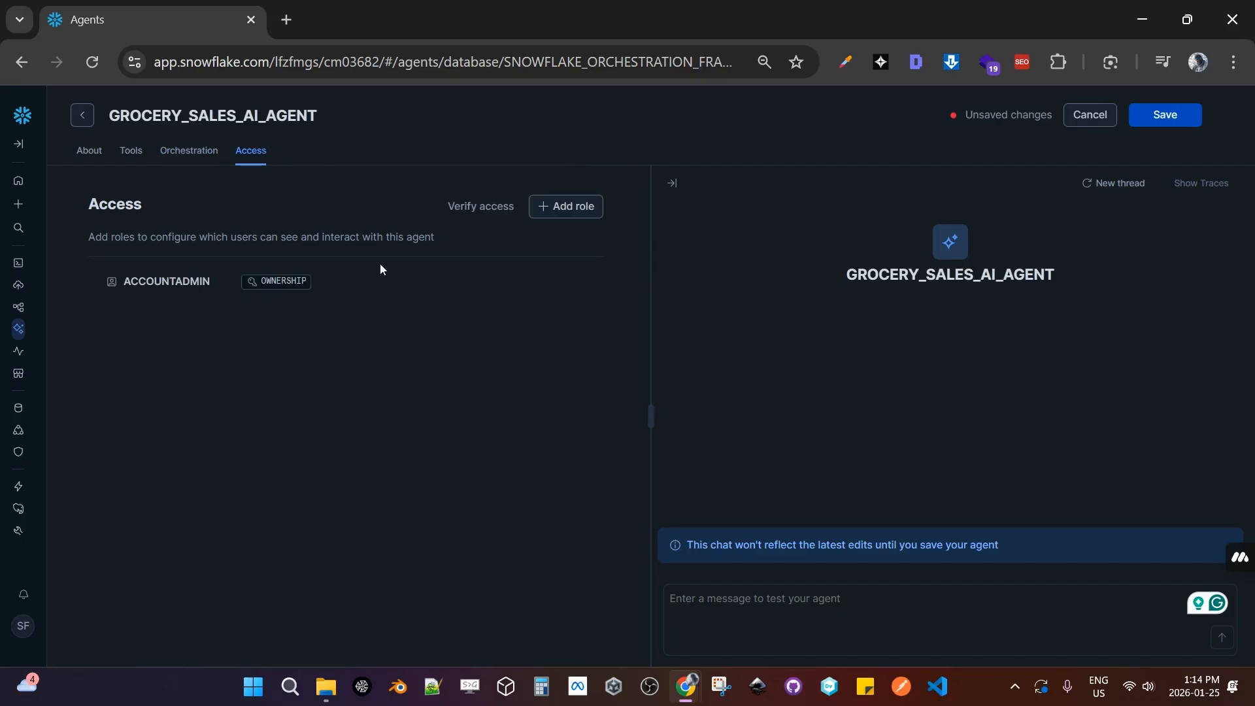
{"action": "left_click", "coordinate": [130, 155]}
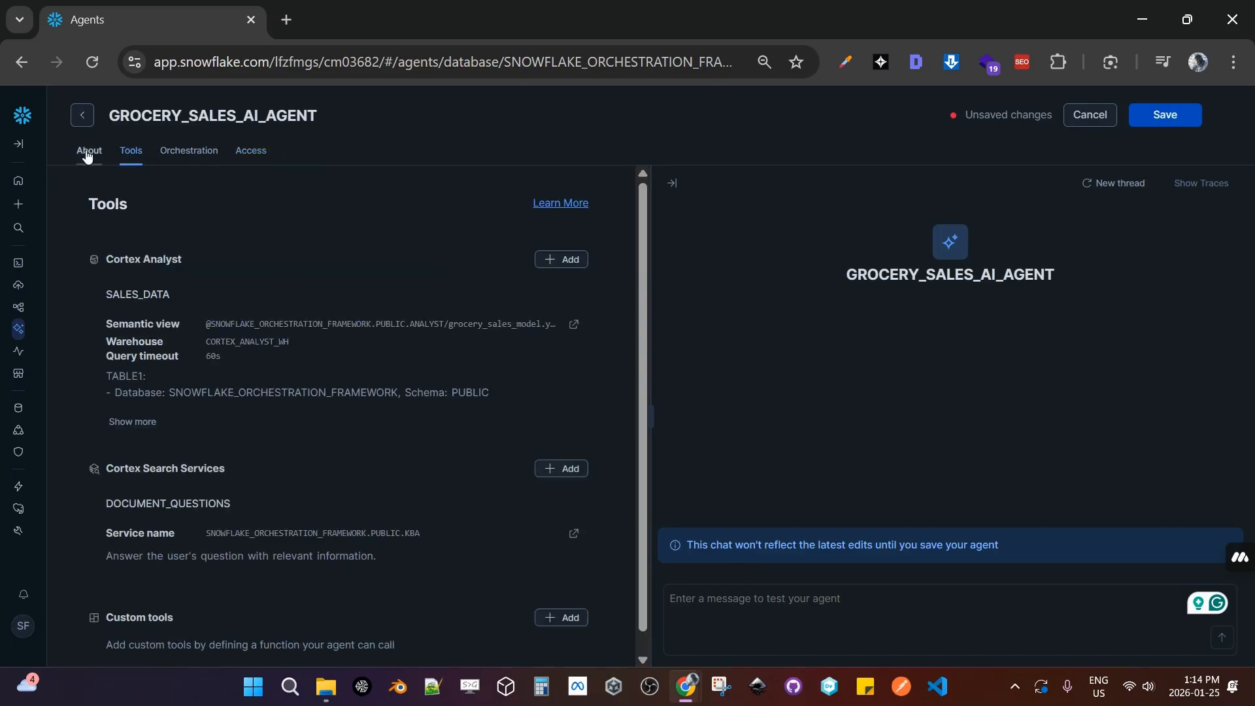
{"action": "left_click", "coordinate": [87, 155]}
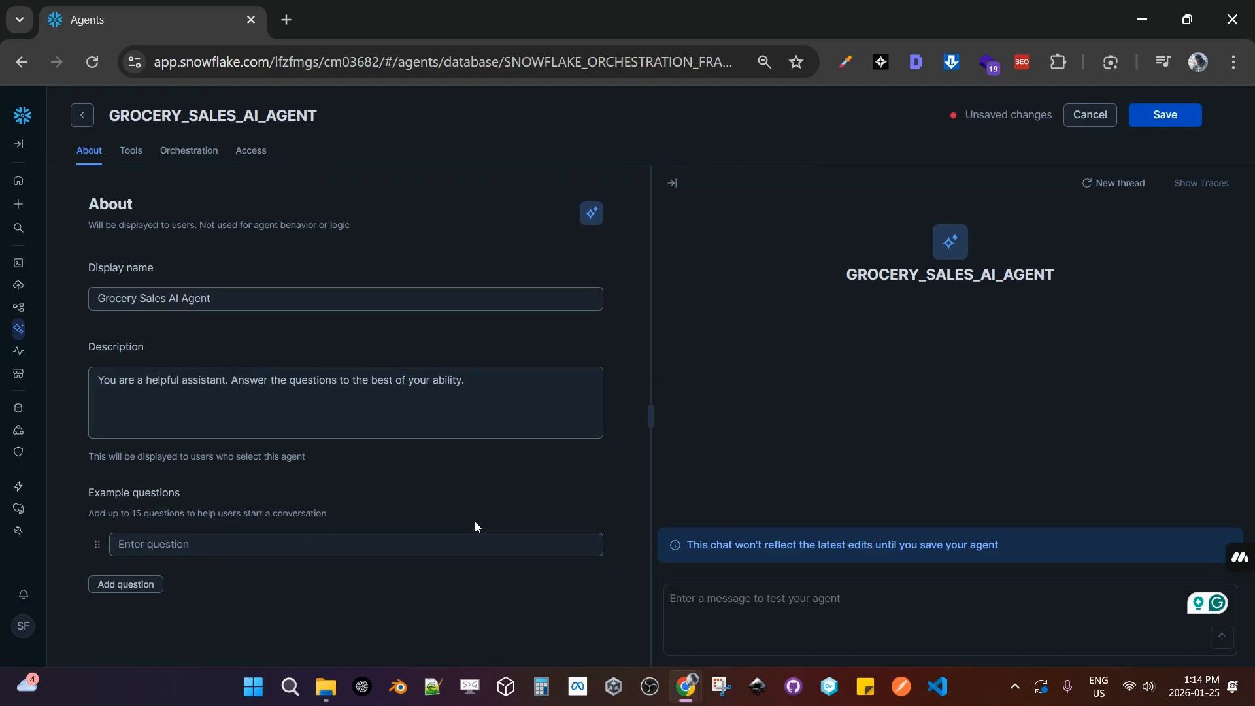
{"action": "left_click", "coordinate": [311, 542]}
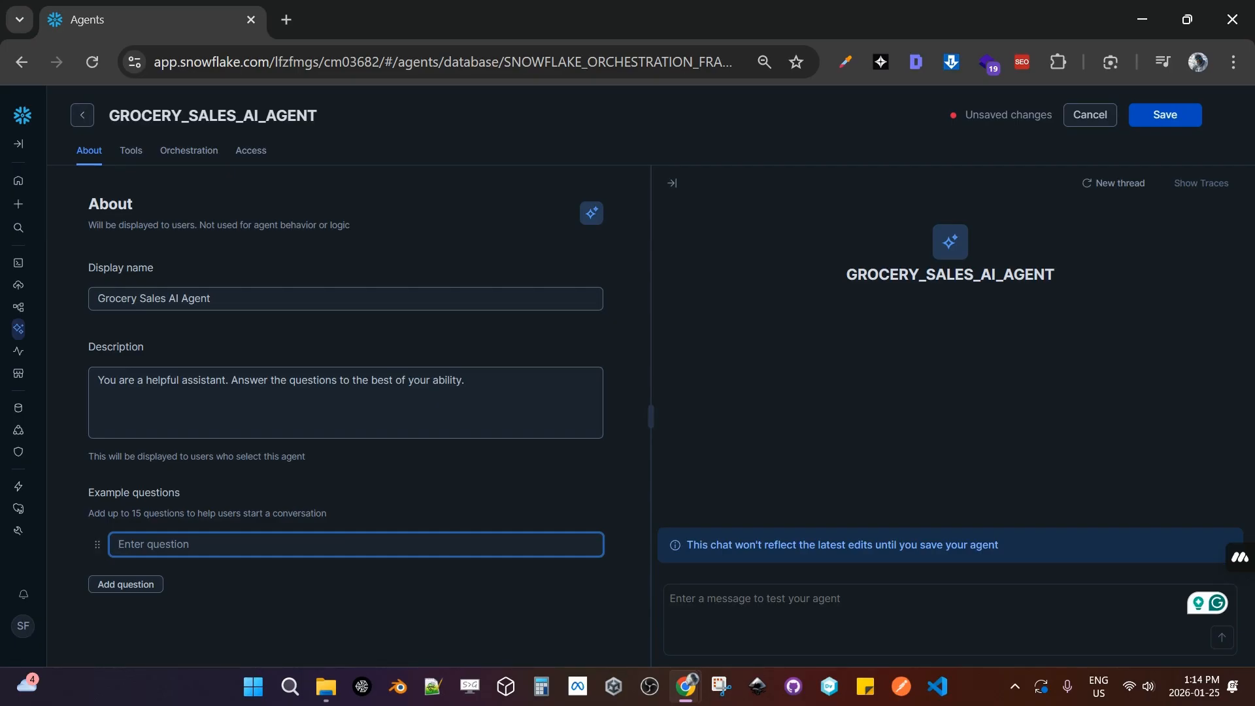
{"action": "key", "text": "alt+Tab"}
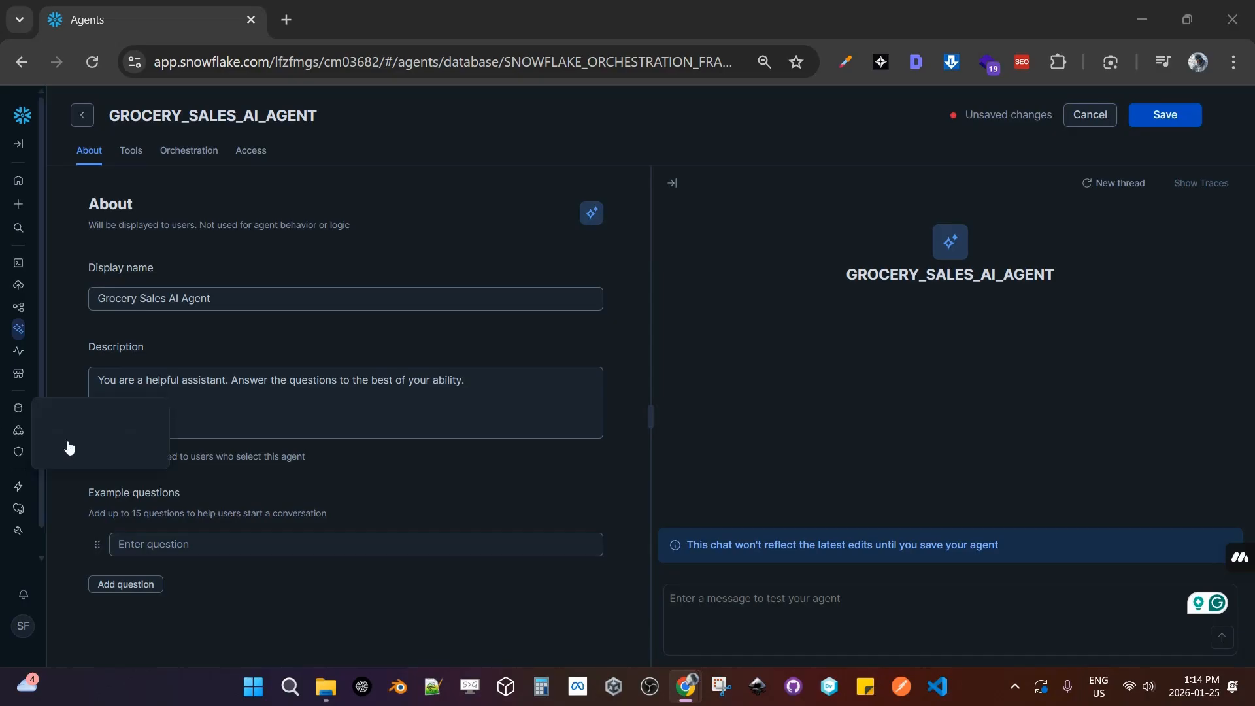
{"action": "left_click", "coordinate": [283, 542]}
{"action": "type", "text": "Which product category generates the highest total revenue?"}
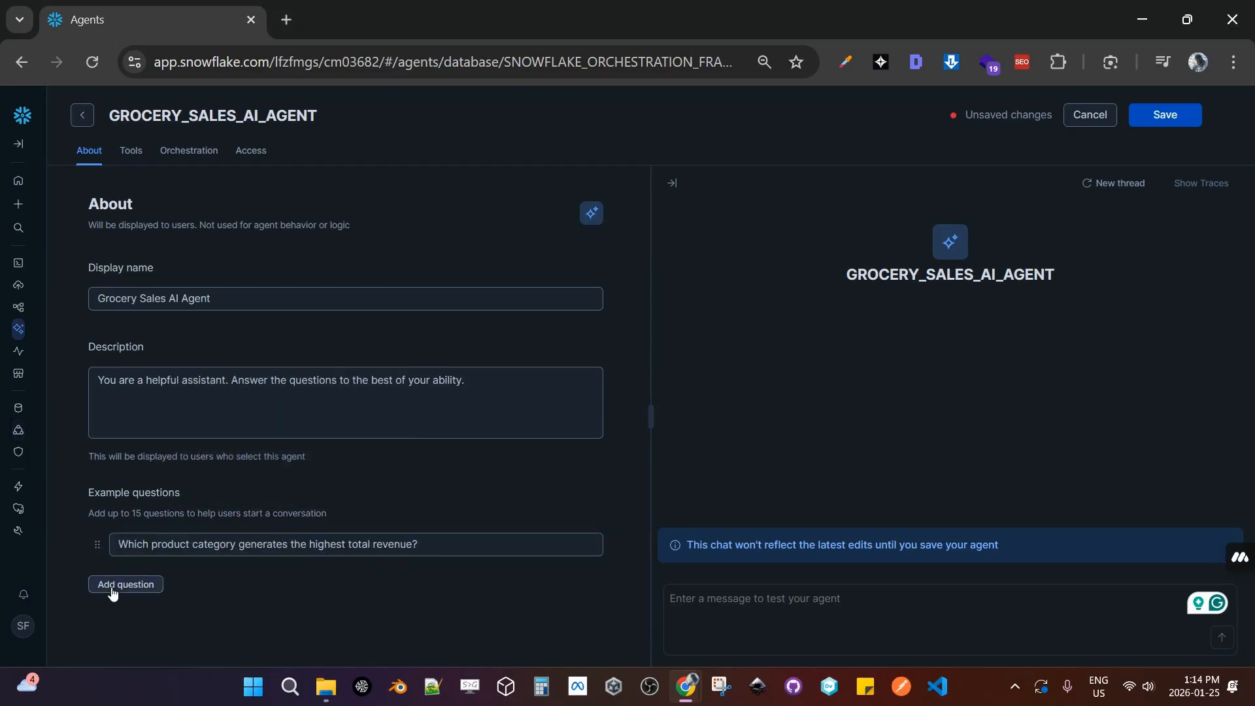
Add the example question "What is the expected incremental revenue from the Summer BBQ Collection?" and save the agent.
{"action": "left_click", "coordinate": [115, 586]}
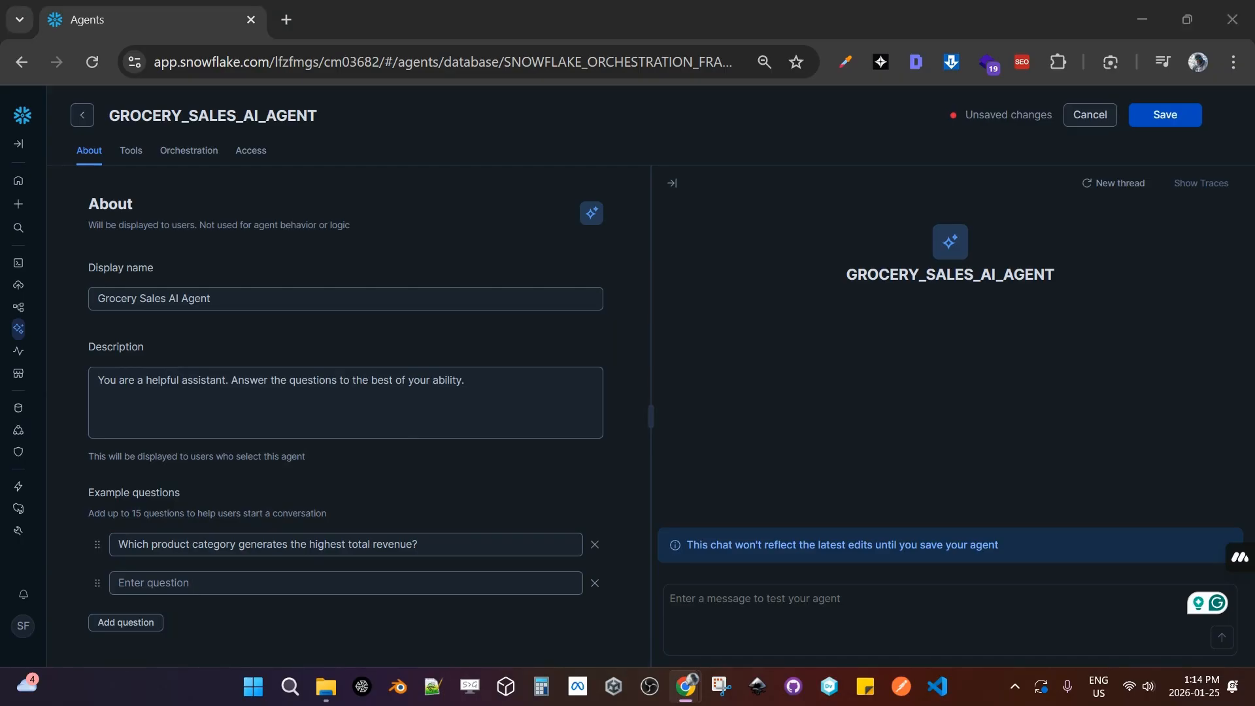
{"action": "left_click", "coordinate": [308, 583]}
{"action": "type", "text": "What is the expected incremental revenue from the Summer BBQ Collection?"}
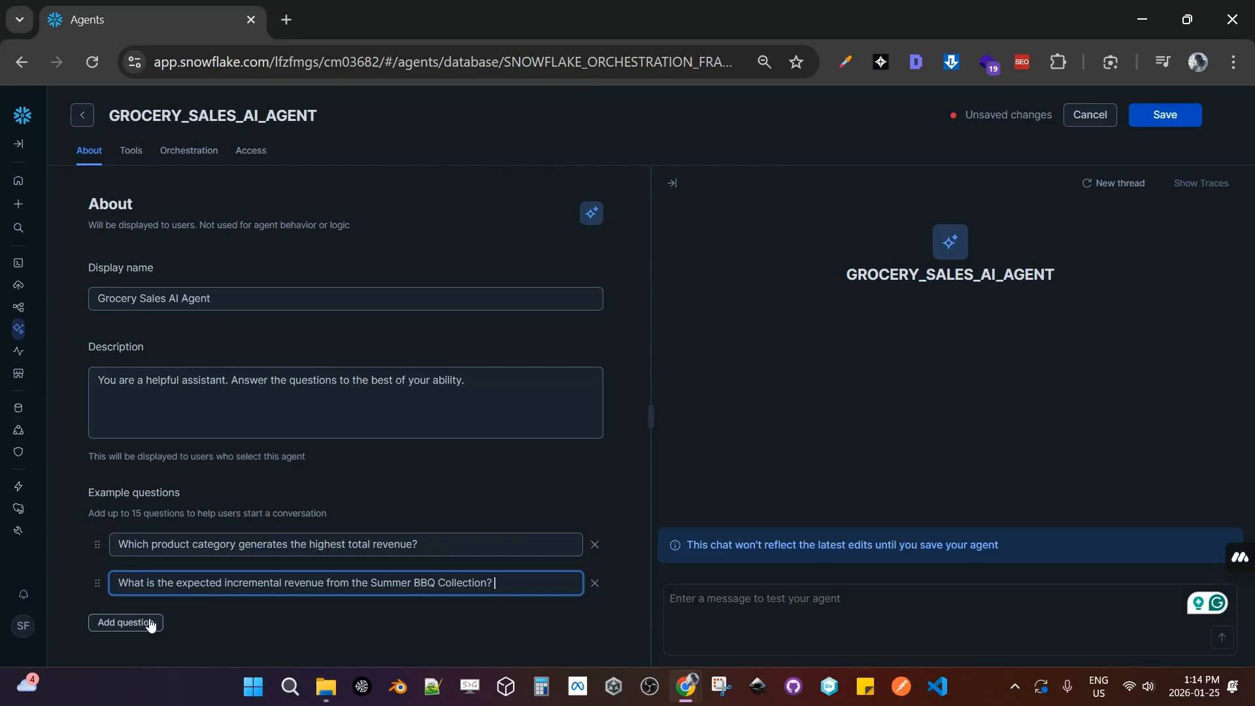
{"action": "left_click", "coordinate": [458, 543]}
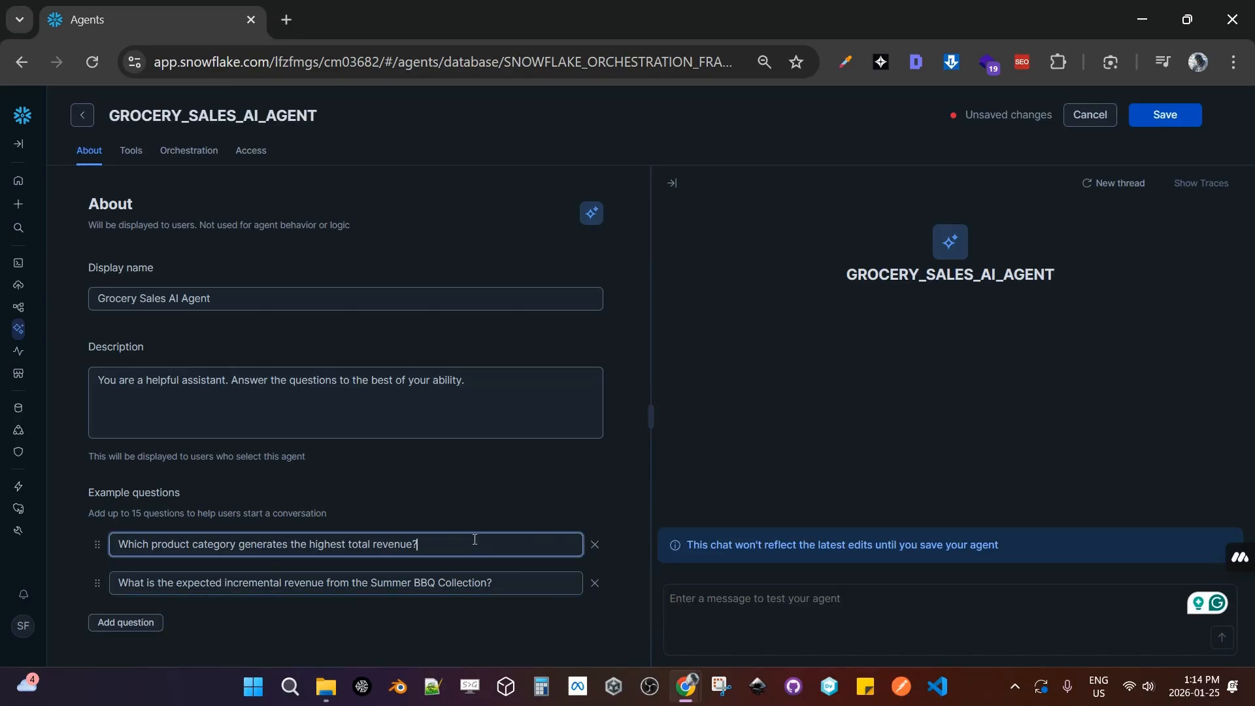
{"action": "left_click", "coordinate": [526, 583]}
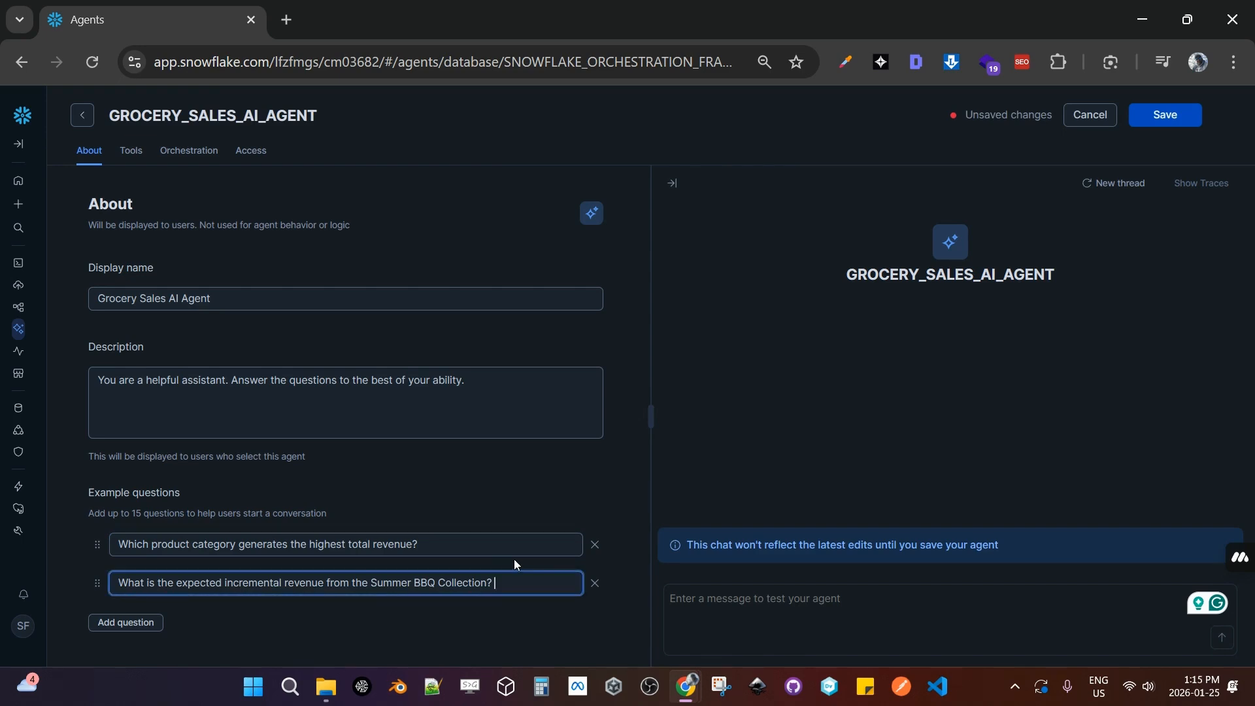
{"action": "left_click", "coordinate": [426, 477]}
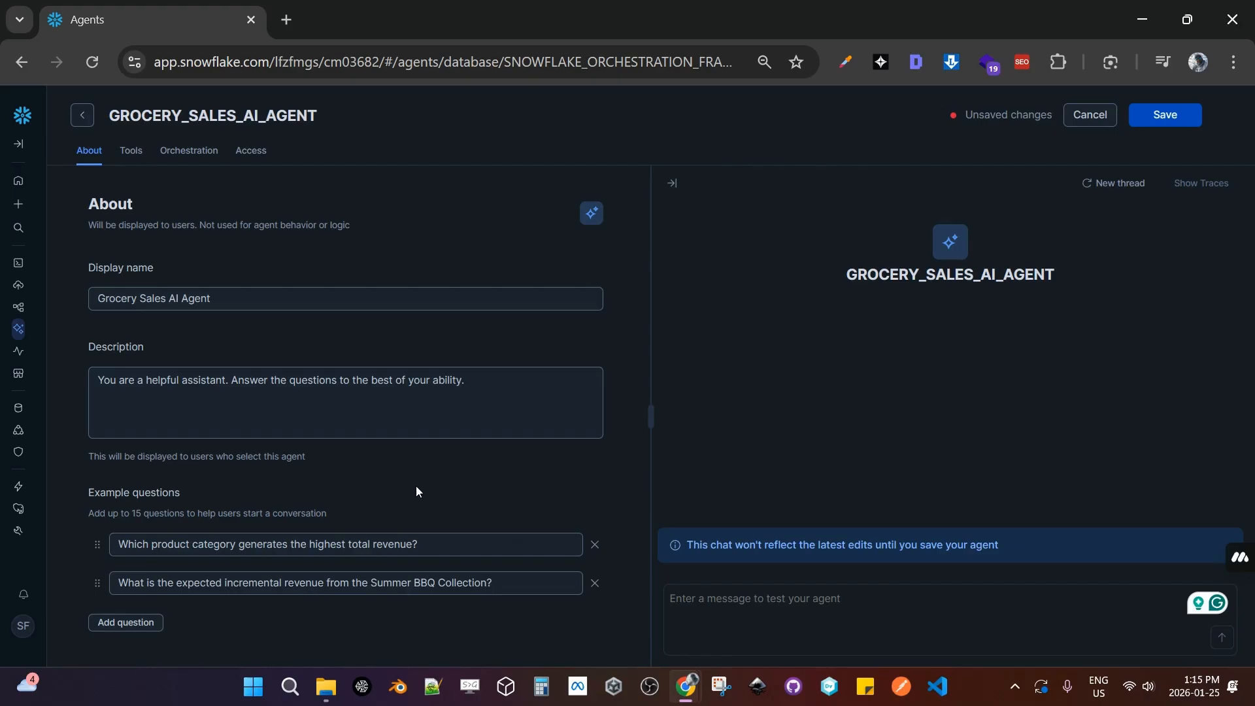
{"action": "left_click", "coordinate": [1155, 127]}
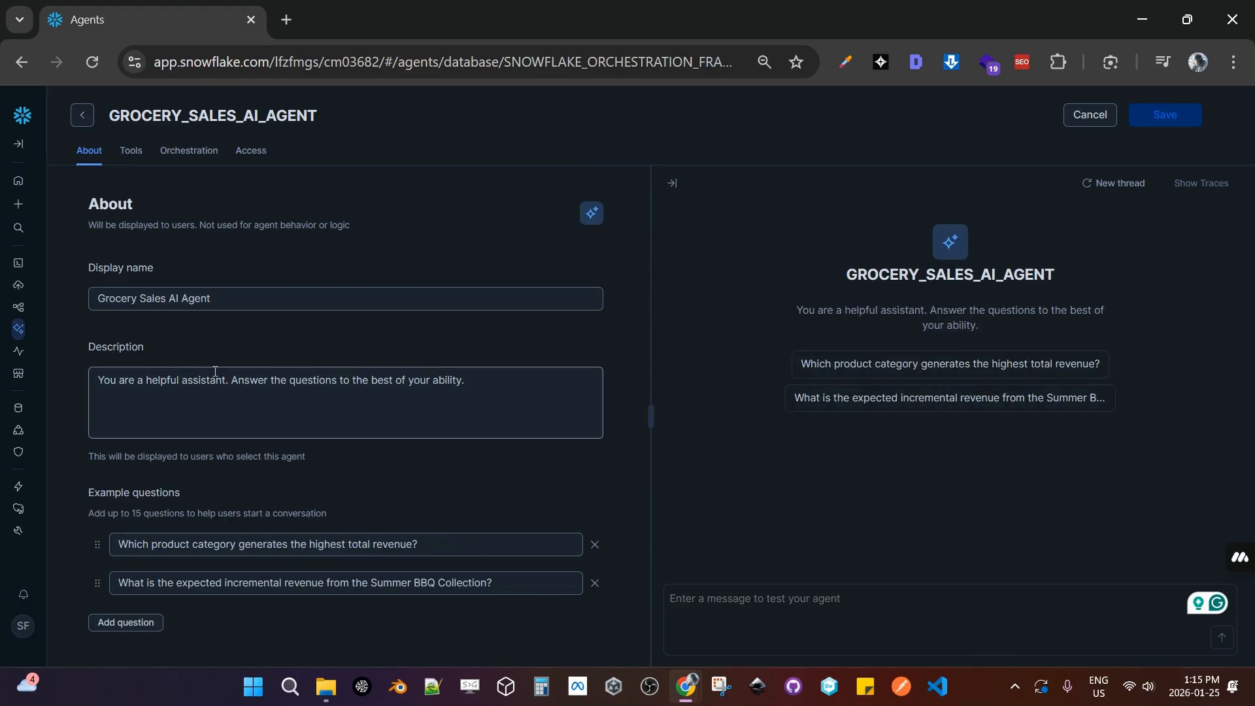
Replace the agent's description with "Welcome! Please ask your questions here." and save the agent.
{"action": "left_click", "coordinate": [530, 382]}
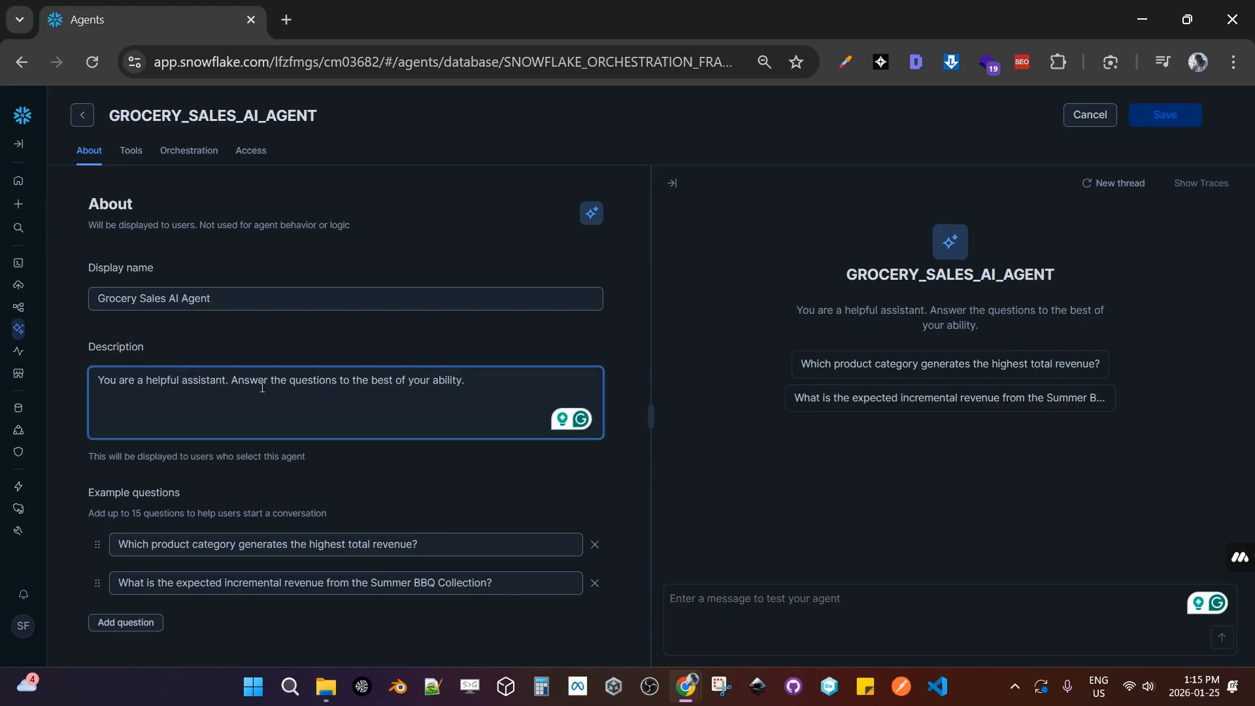
{"action": "key", "text": "ctrl+a"}
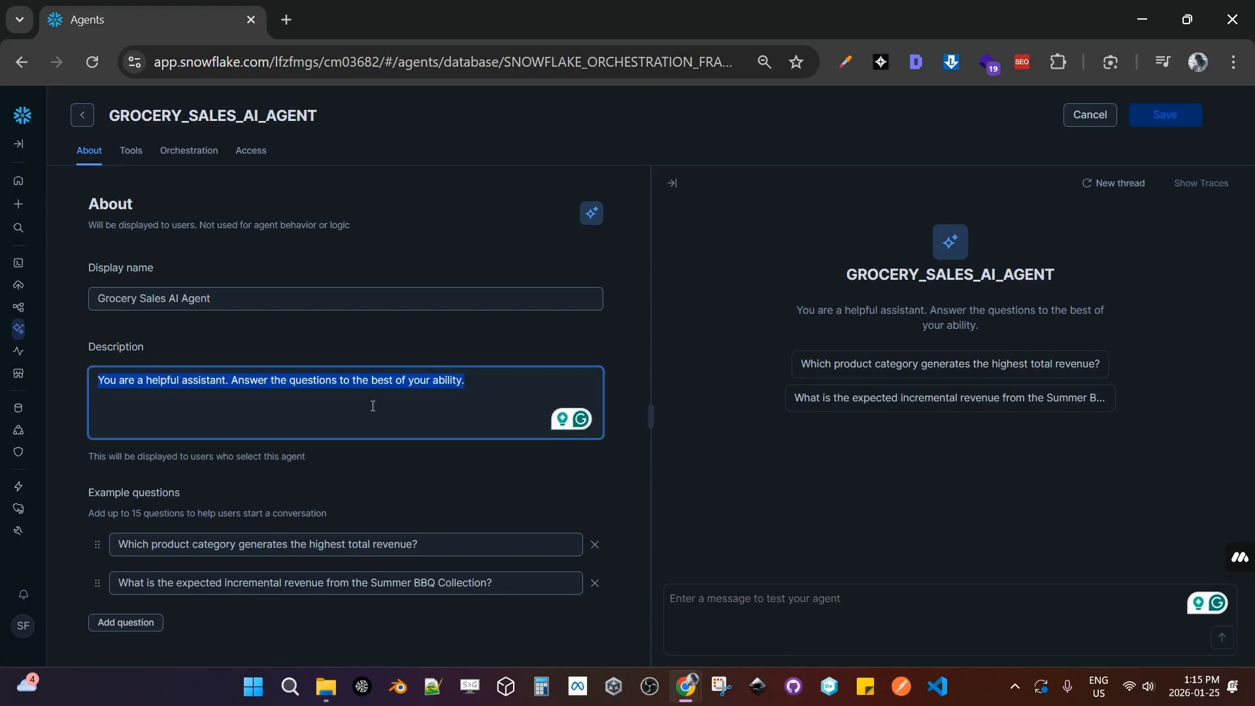
{"action": "type", "text": "Welcome! Please ask your questions here."}
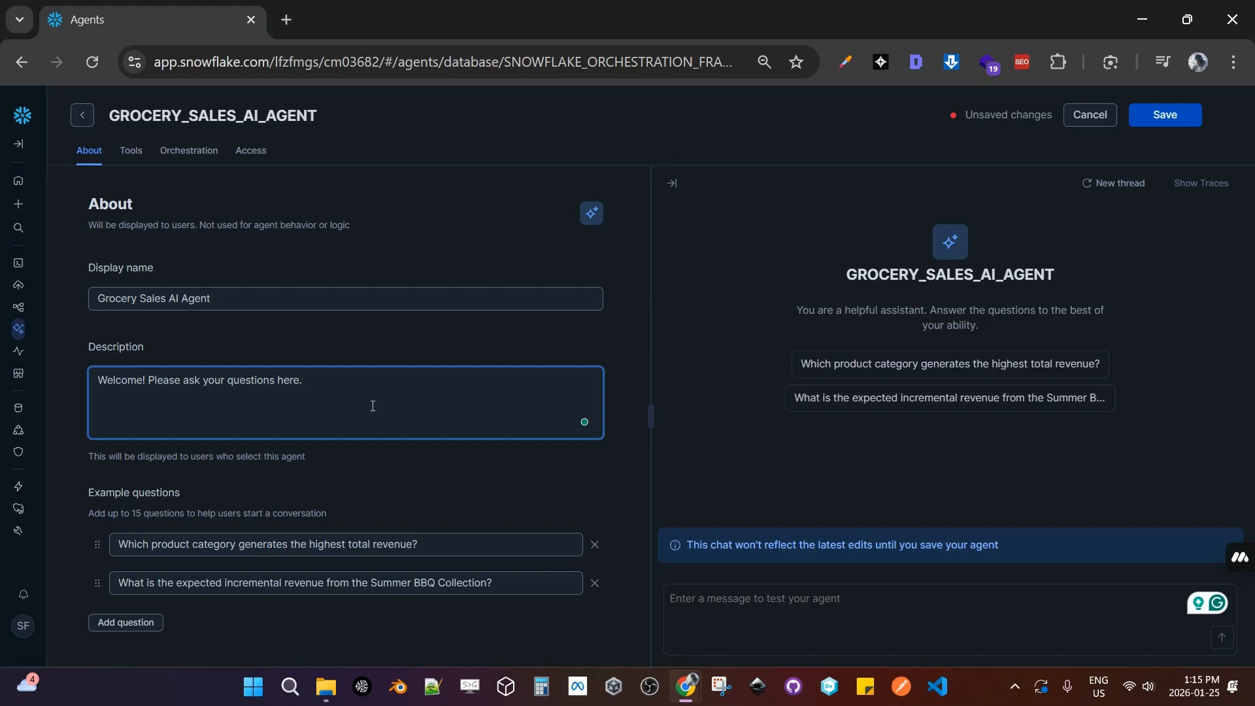
{"action": "left_click", "coordinate": [1185, 117]}
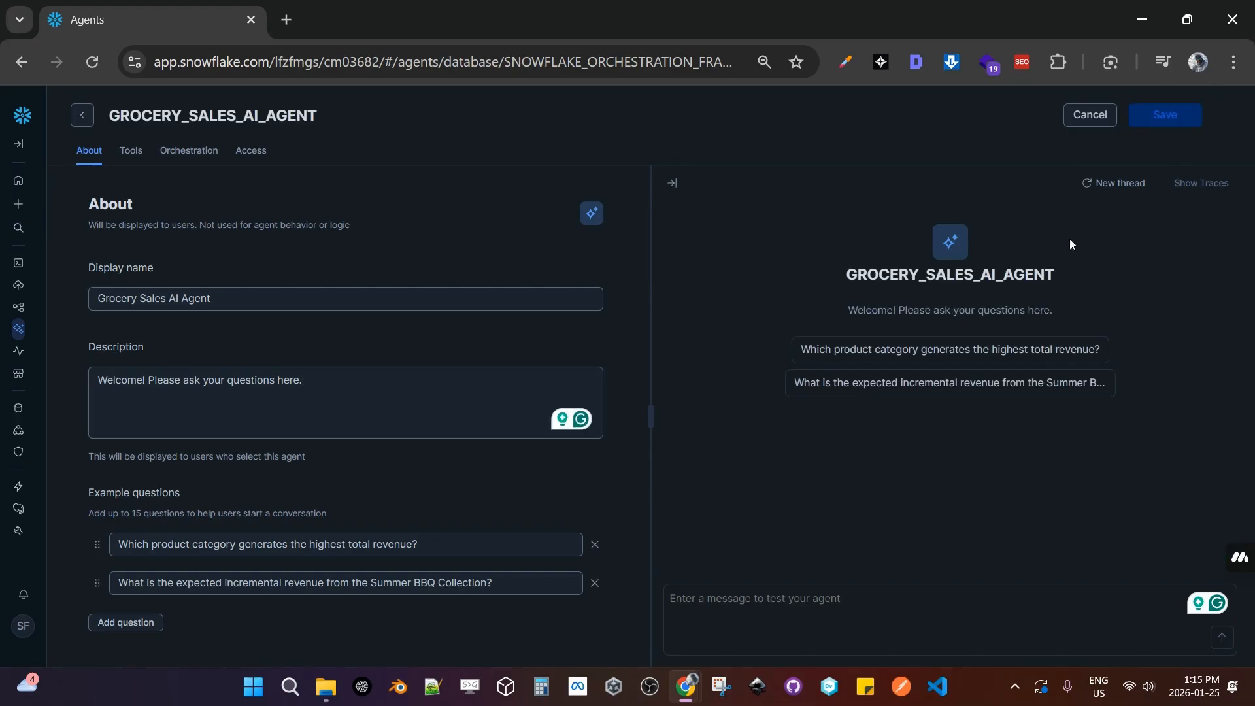
Test the agent with the example question on the highest-revenue product category and review the answer's chart, table and written summary.
{"action": "left_click", "coordinate": [854, 602]}
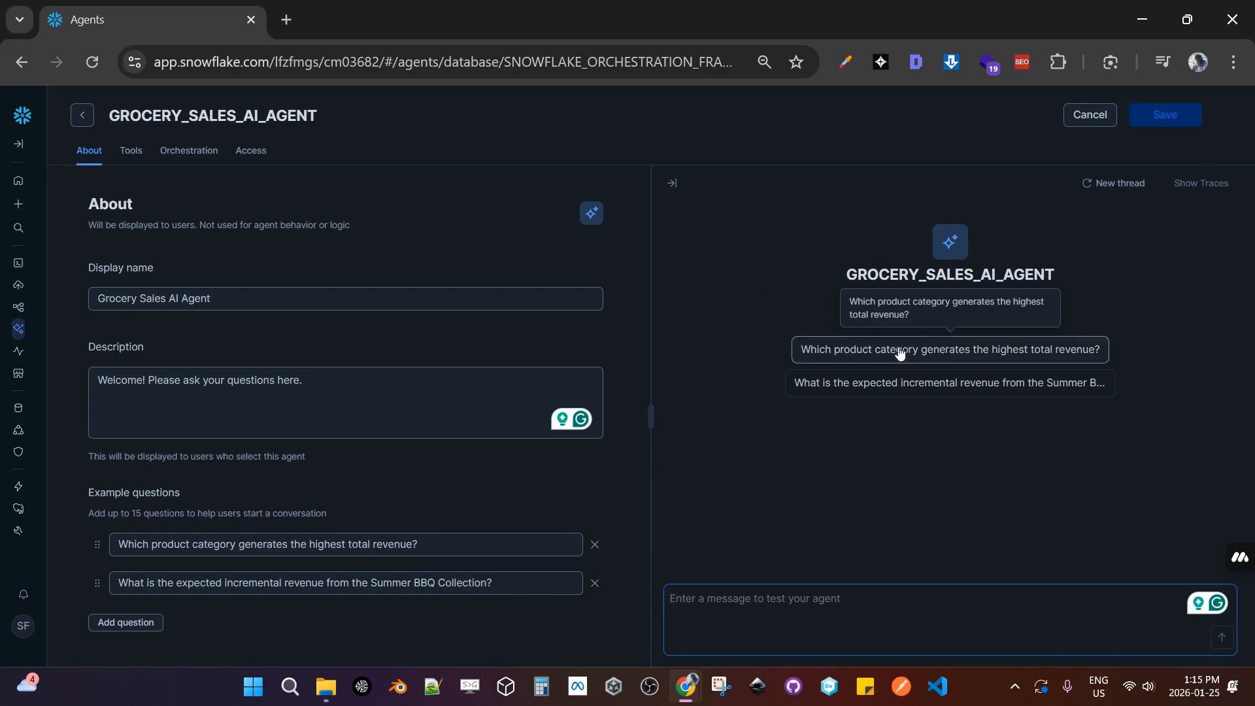
{"action": "left_click", "coordinate": [963, 351]}
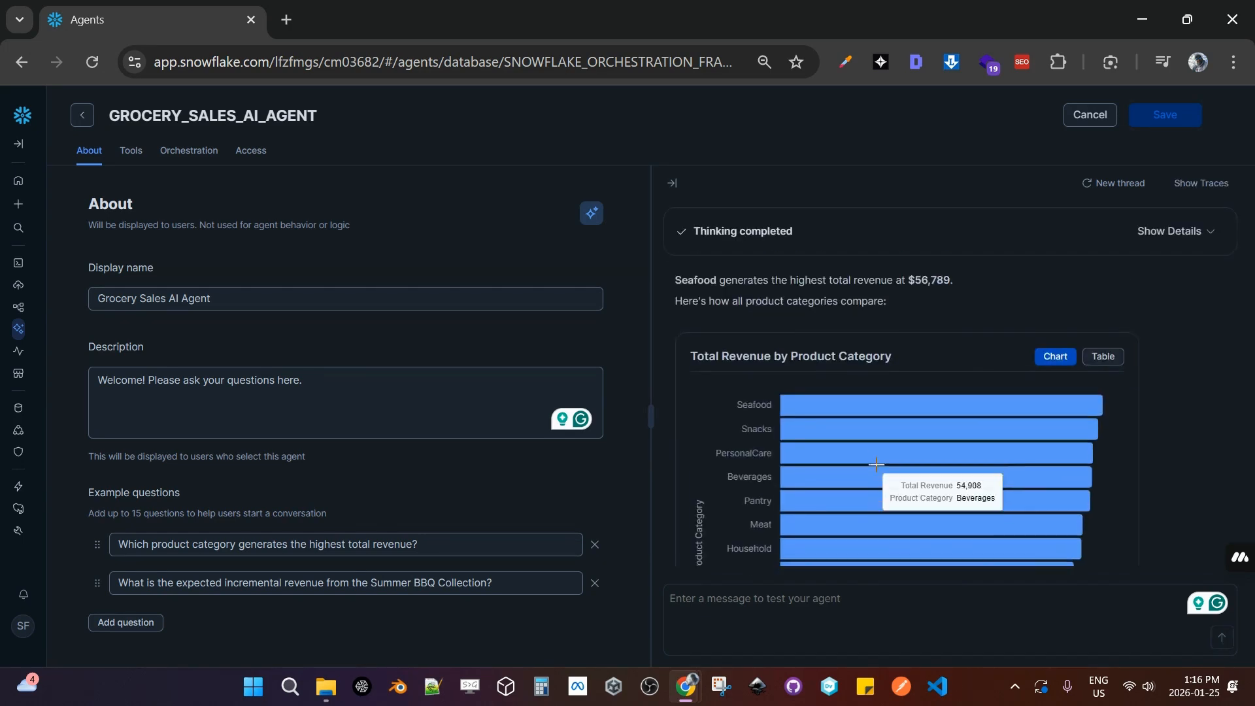
{"action": "left_click", "coordinate": [1102, 365]}
{"action": "left_click", "coordinate": [1057, 365]}
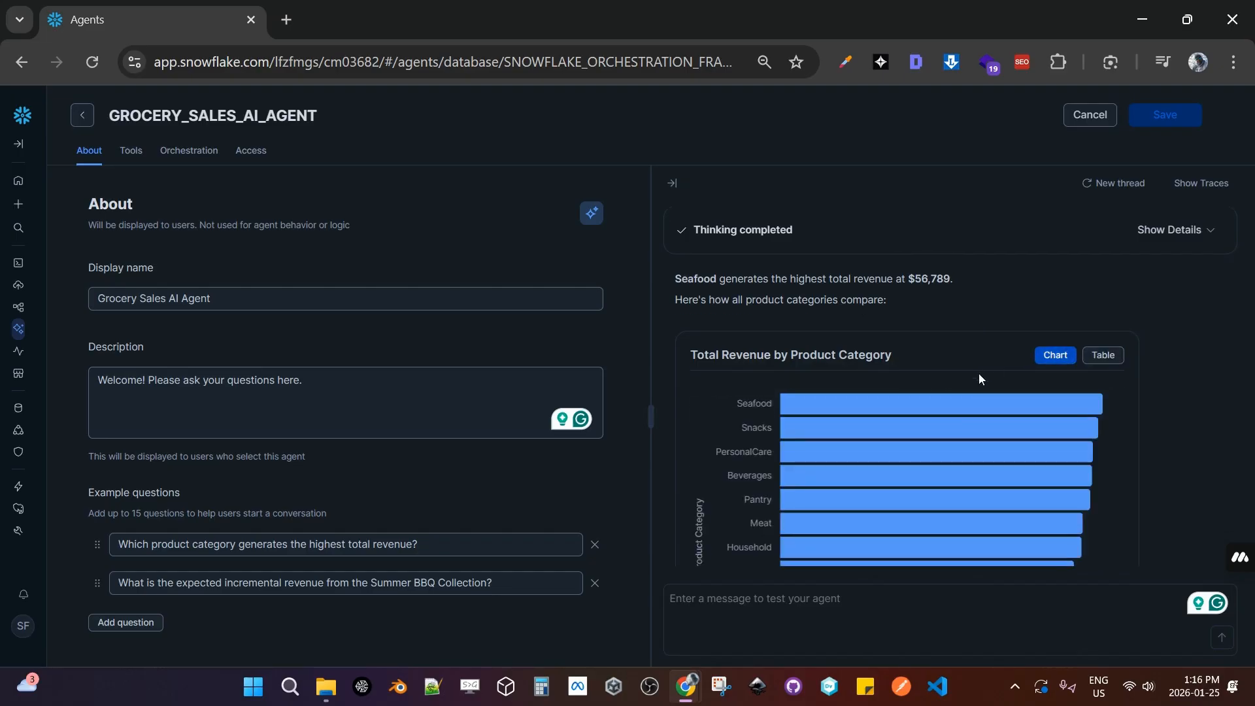
{"action": "scroll", "coordinate": [979, 374], "scroll_direction": "down", "scroll_amount": 2}
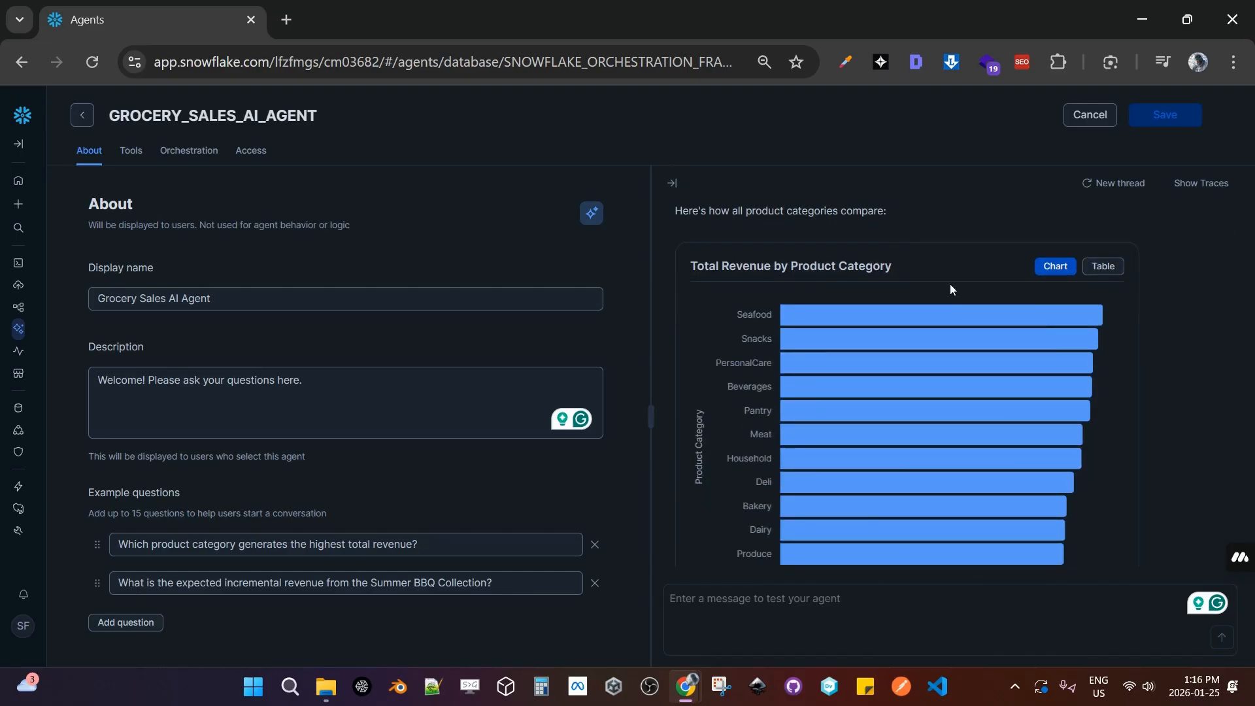
{"action": "scroll", "coordinate": [915, 273], "scroll_direction": "down", "scroll_amount": 5}
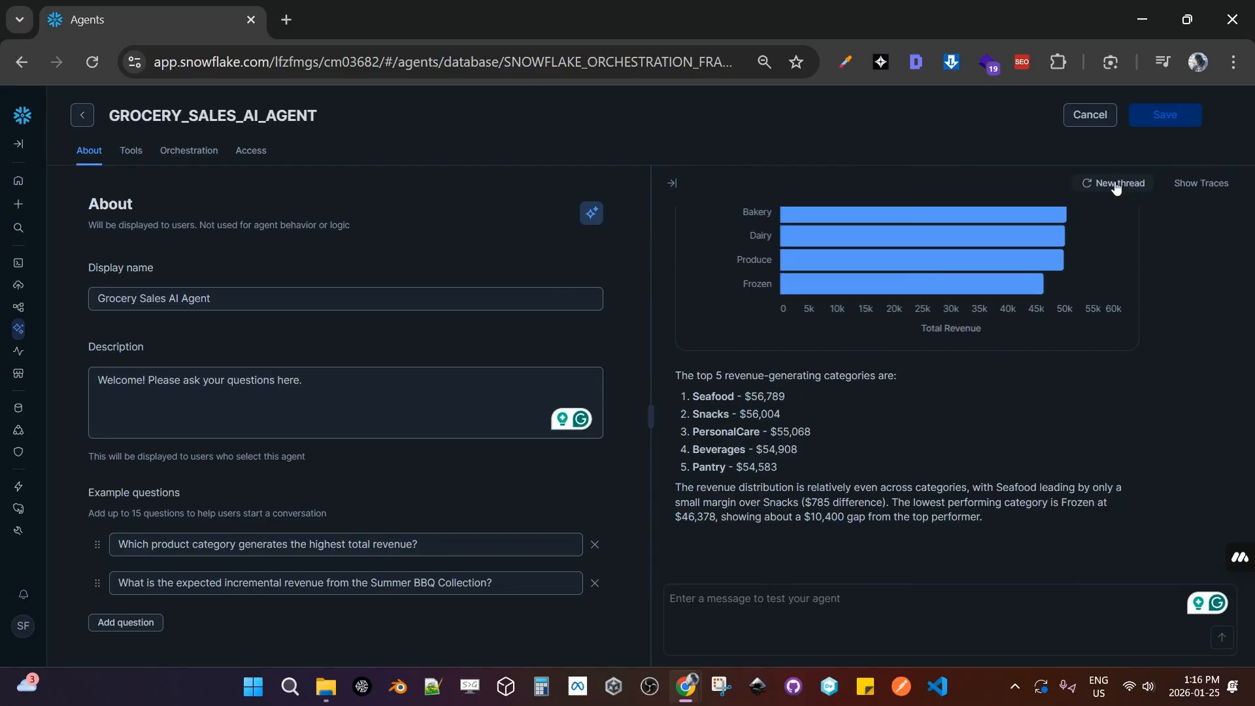
{"action": "scroll", "coordinate": [906, 471], "scroll_direction": "up", "scroll_amount": 7}
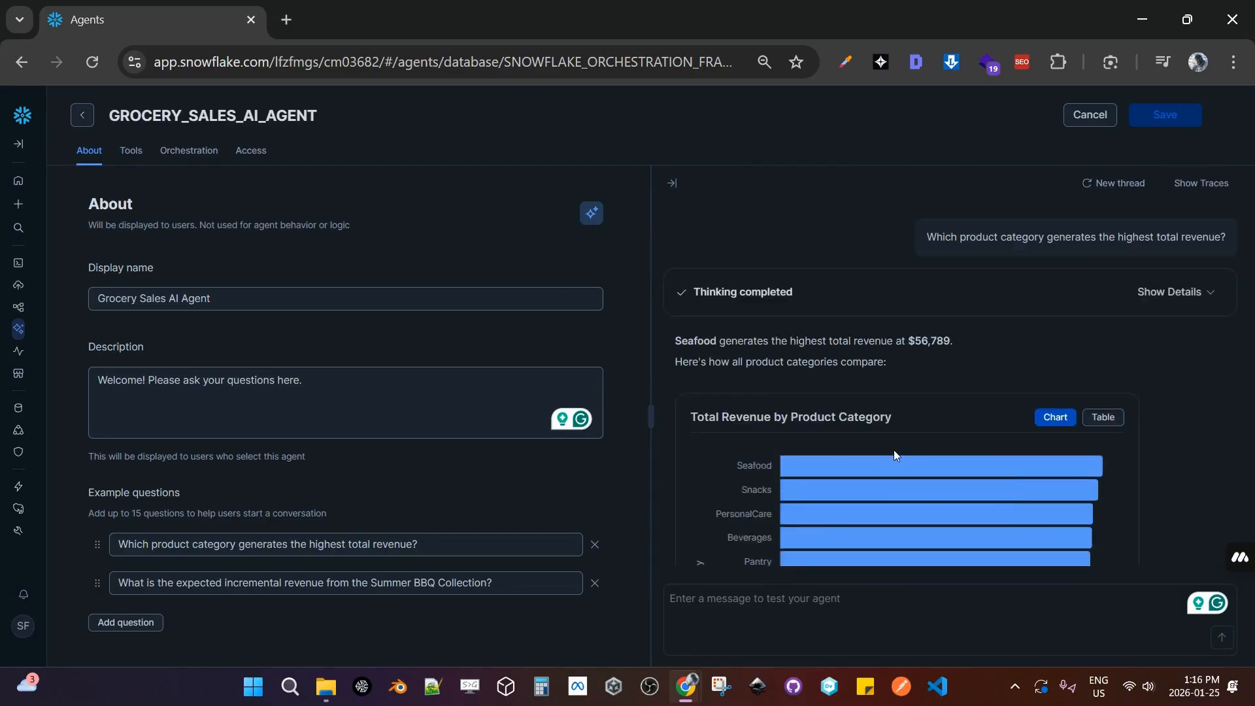
{"action": "scroll", "coordinate": [892, 431], "scroll_direction": "down", "scroll_amount": 4}
{"action": "scroll", "coordinate": [890, 412], "scroll_direction": "down", "scroll_amount": 1}
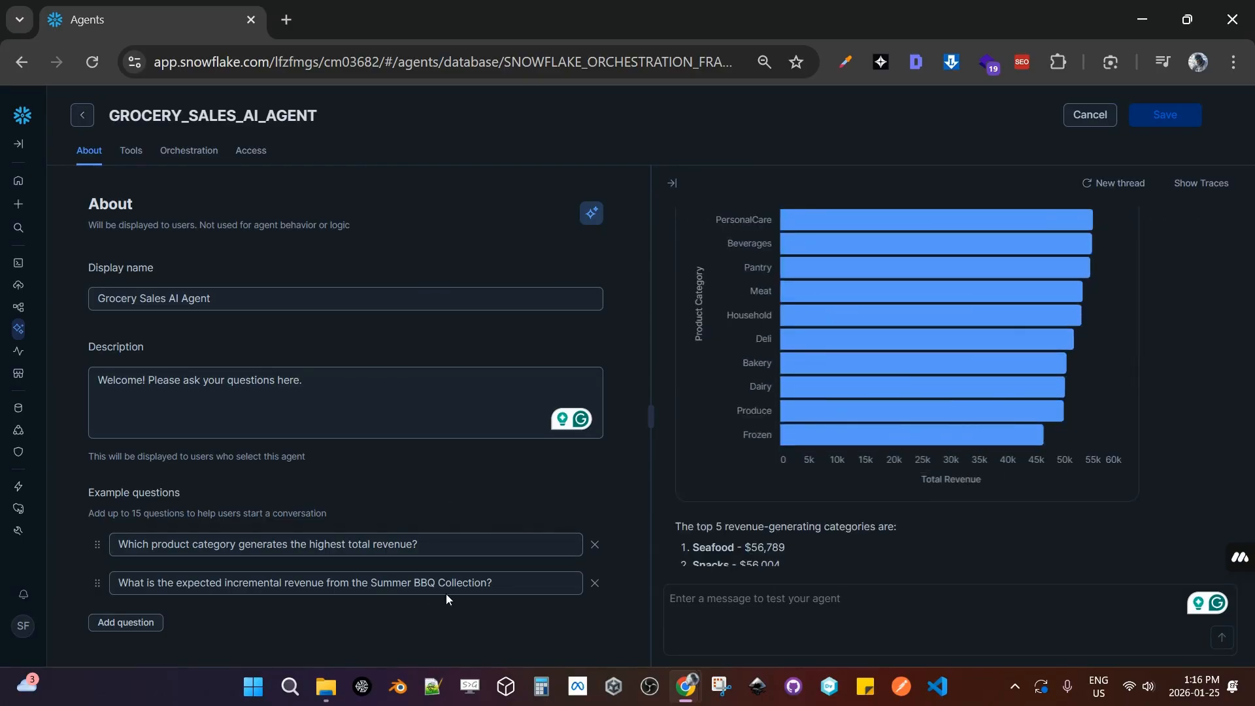
{"action": "scroll", "coordinate": [940, 357], "scroll_direction": "up", "scroll_amount": 5}
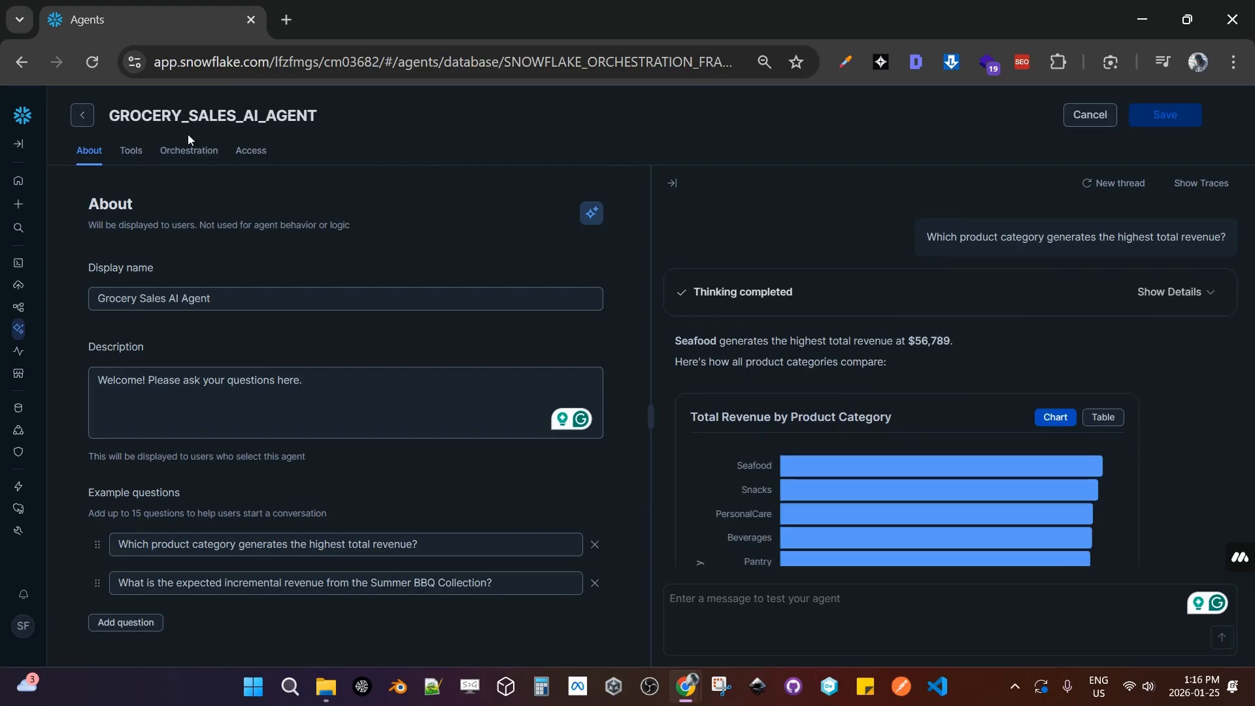
Leave the agent editor and add GROCERY_SALES_AI_AGENT to Snowflake Intelligence.
{"action": "left_click", "coordinate": [84, 118]}
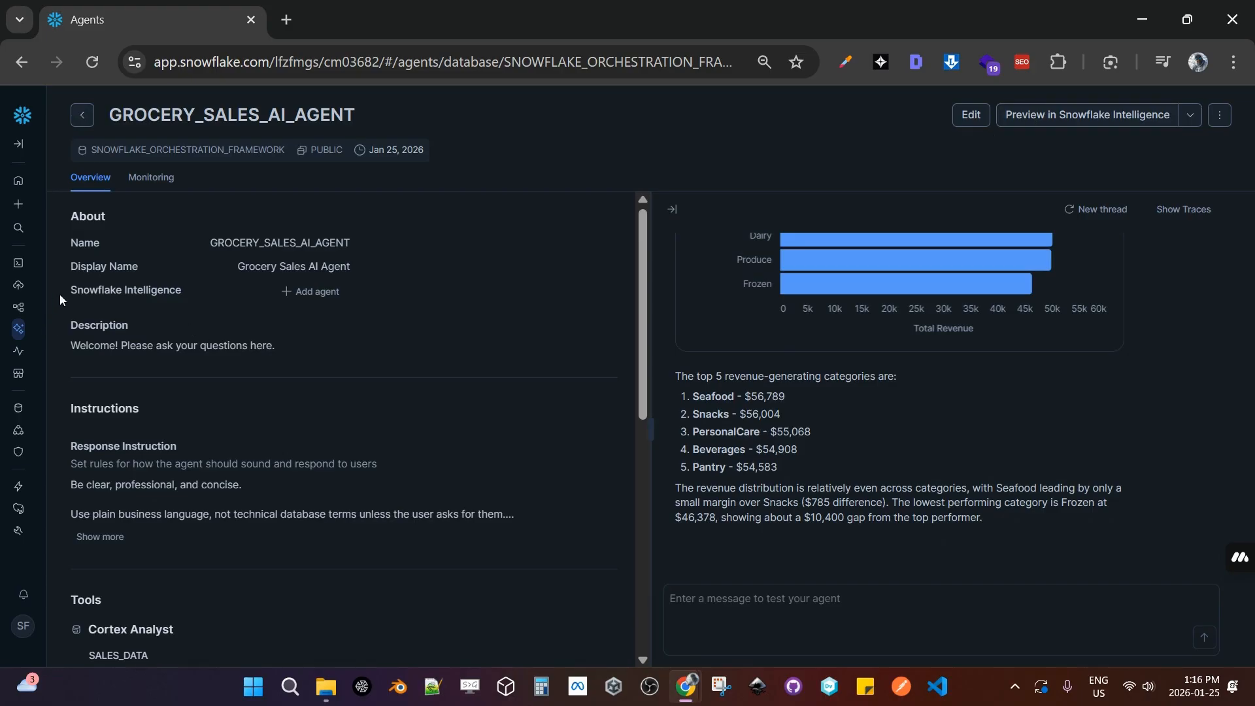
{"action": "left_click", "coordinate": [309, 293]}
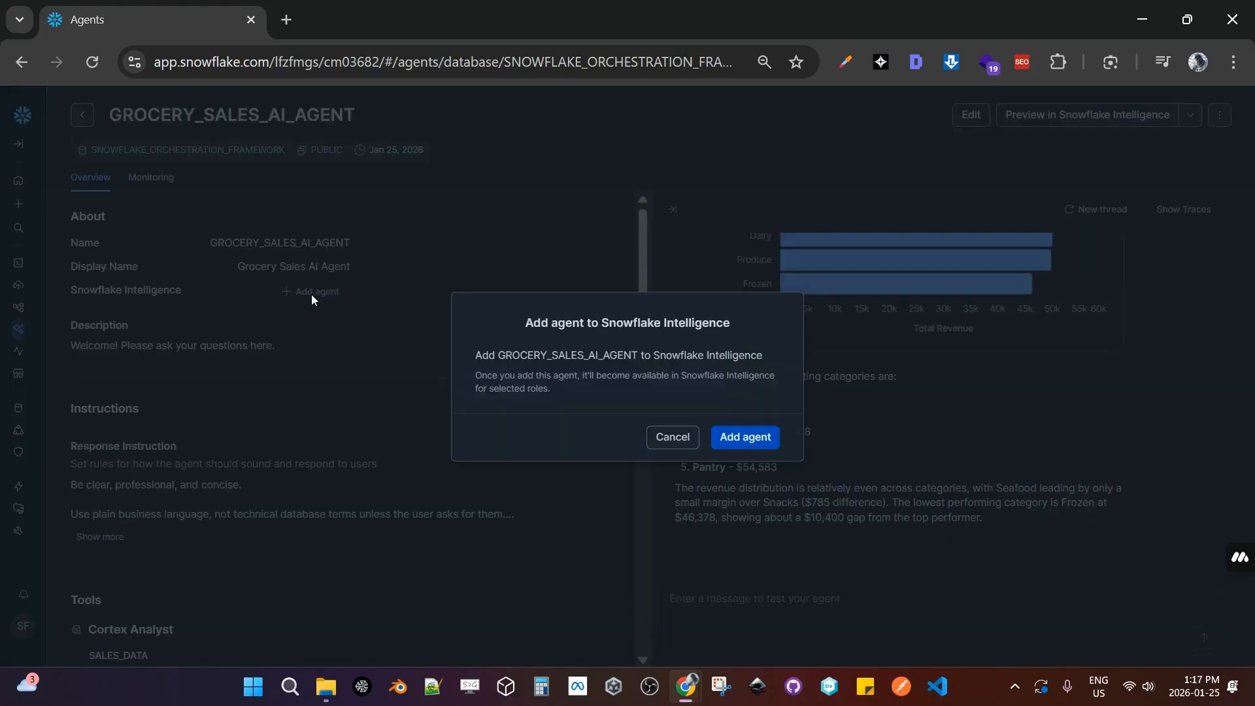
{"action": "left_click", "coordinate": [752, 438]}
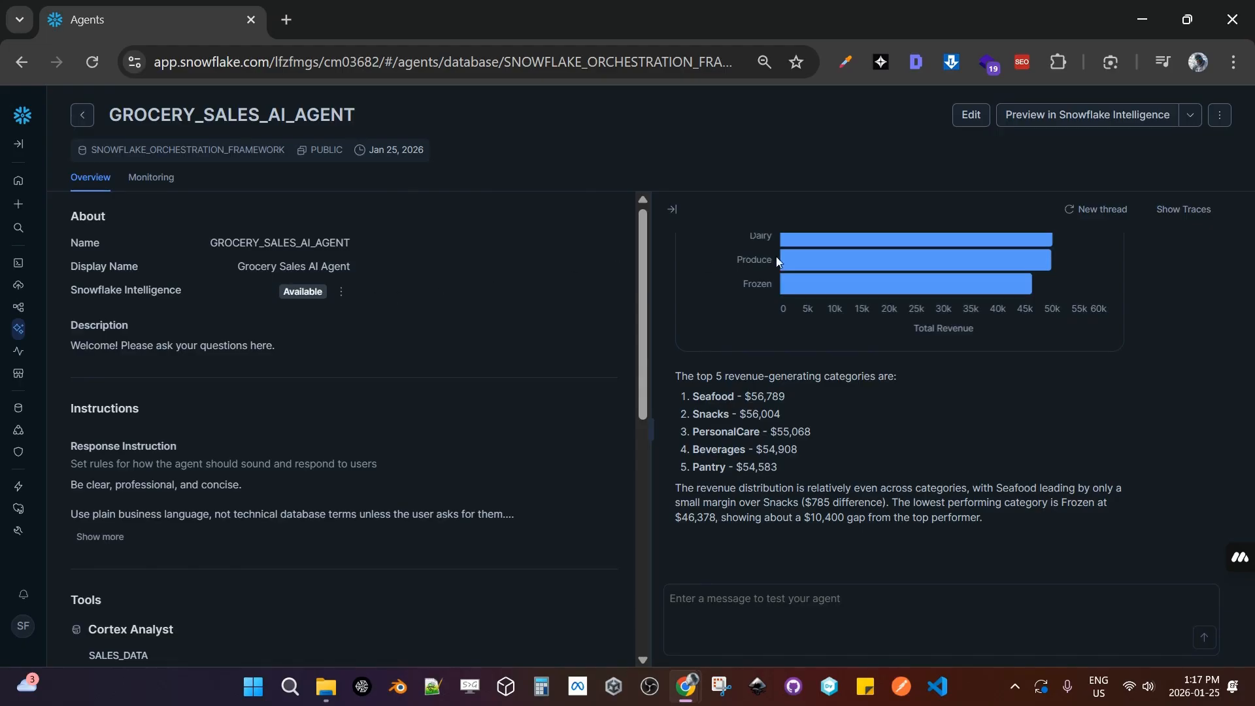
Preview the agent in Snowflake Intelligence and choose Grocery Sales AI Agent for the new chat.
{"action": "left_click", "coordinate": [1057, 121]}
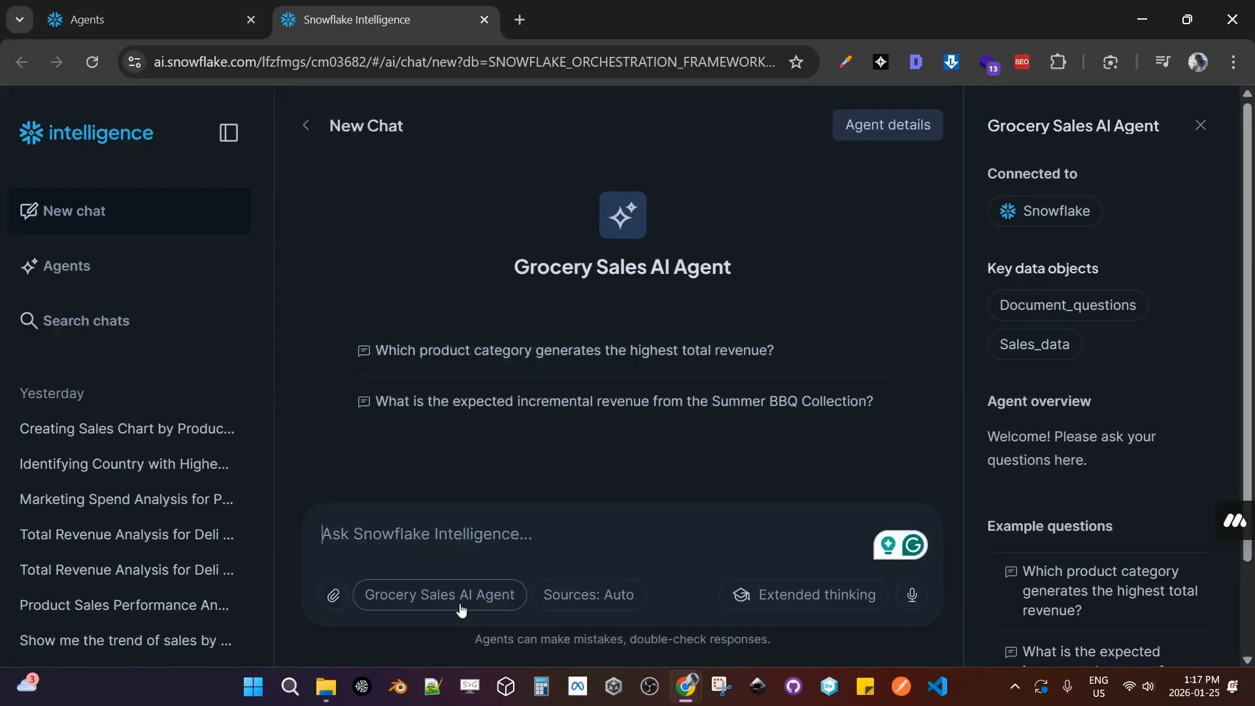
{"action": "left_click", "coordinate": [485, 597]}
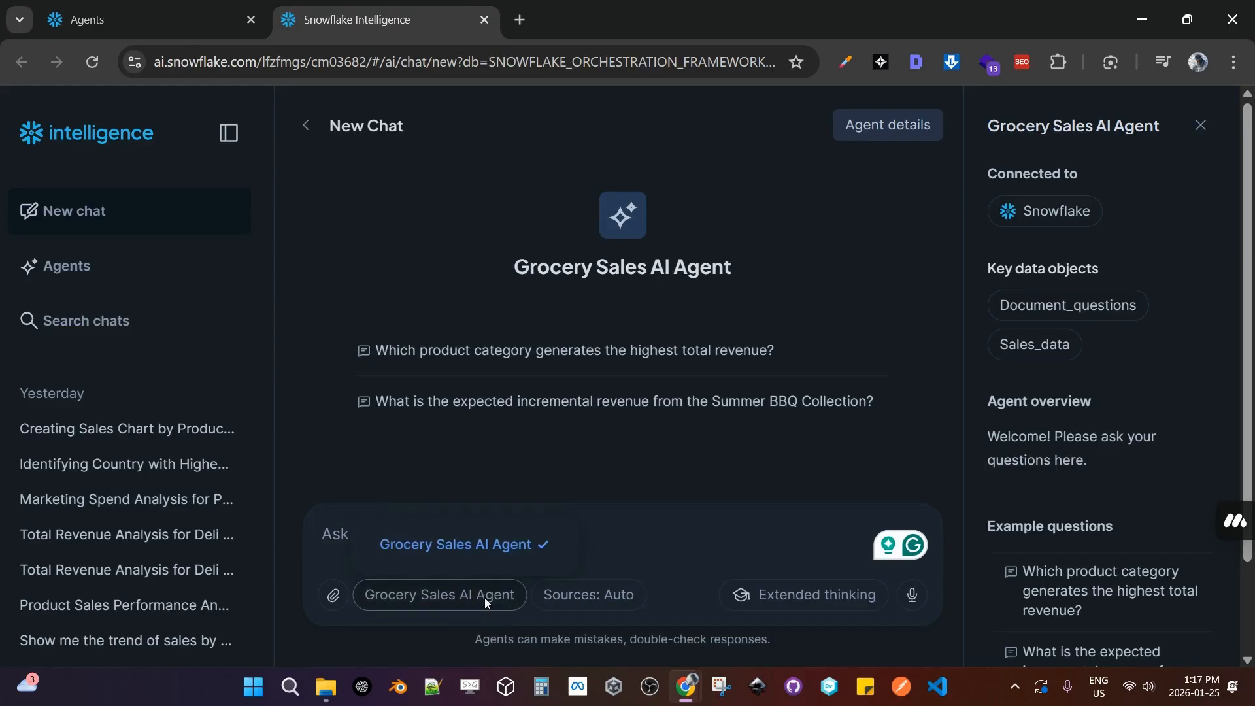
{"action": "left_click", "coordinate": [406, 555]}
{"action": "left_click", "coordinate": [433, 550]}
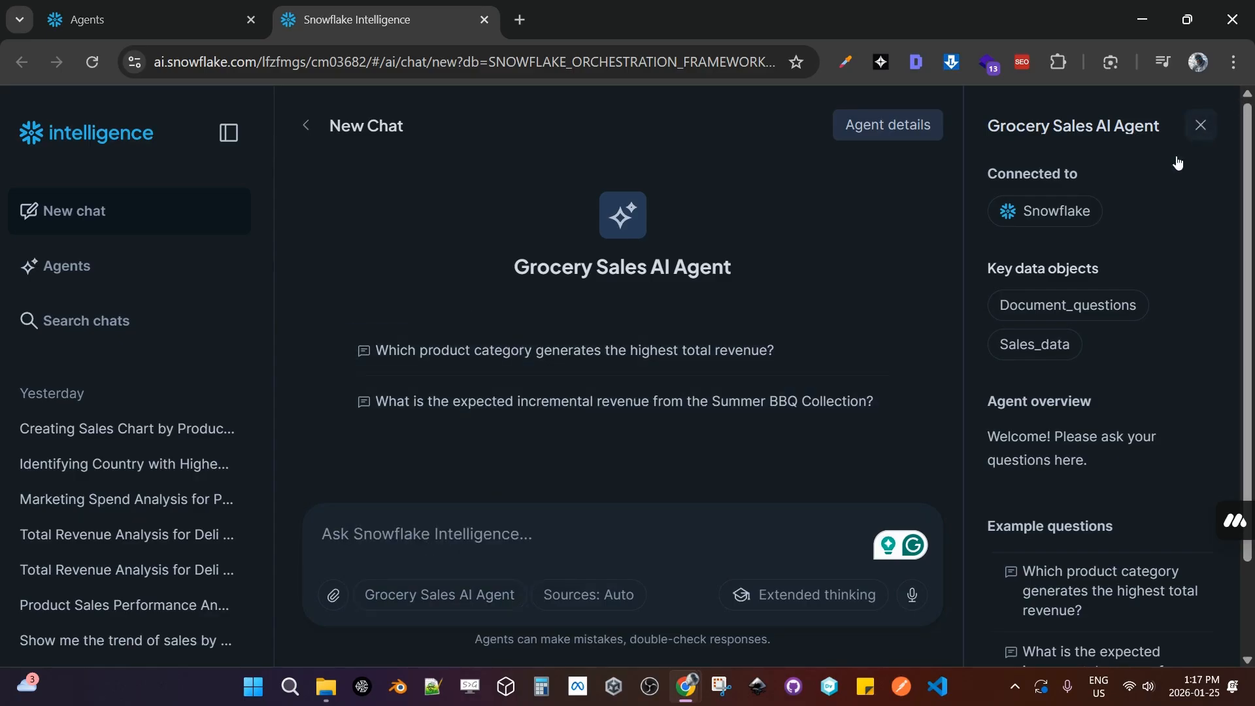
Ask the agent the example question on the Summer BBQ Collection's expected incremental revenue, and hide the chat navigation labels and agent details.
{"action": "scroll", "coordinate": [1076, 315], "scroll_direction": "down", "scroll_amount": 2}
{"action": "left_click", "coordinate": [229, 131]}
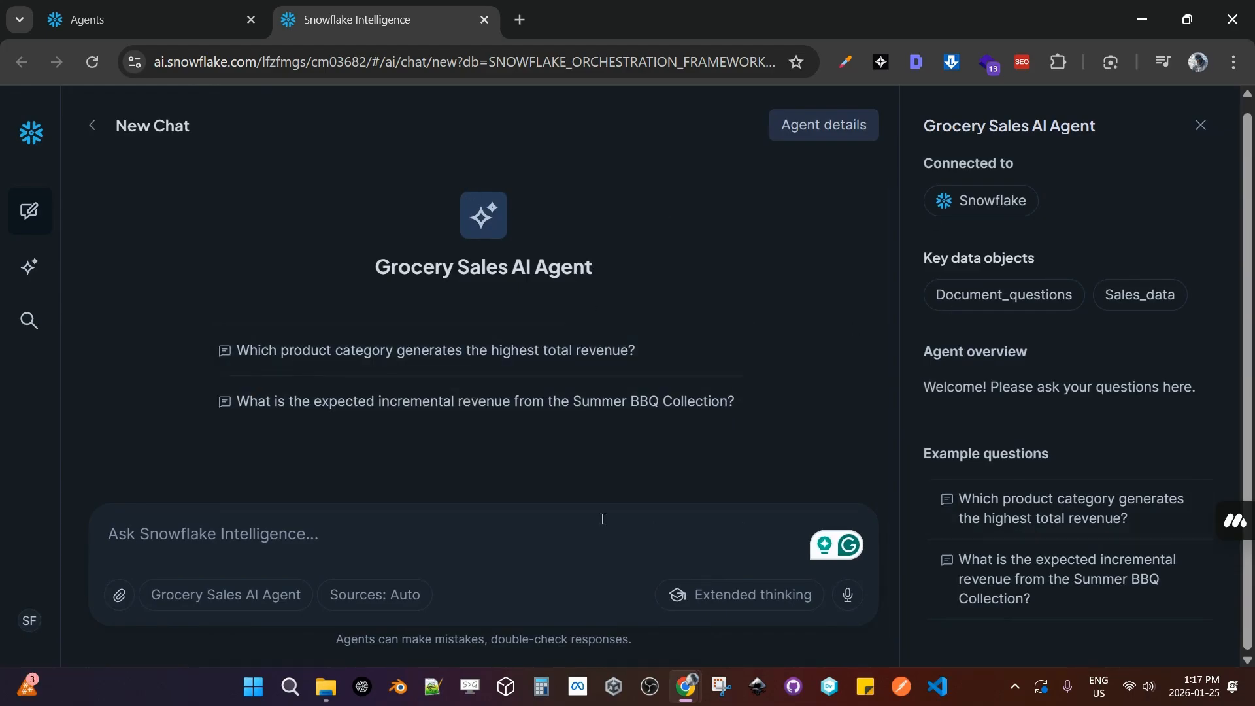
{"action": "left_click", "coordinate": [560, 399]}
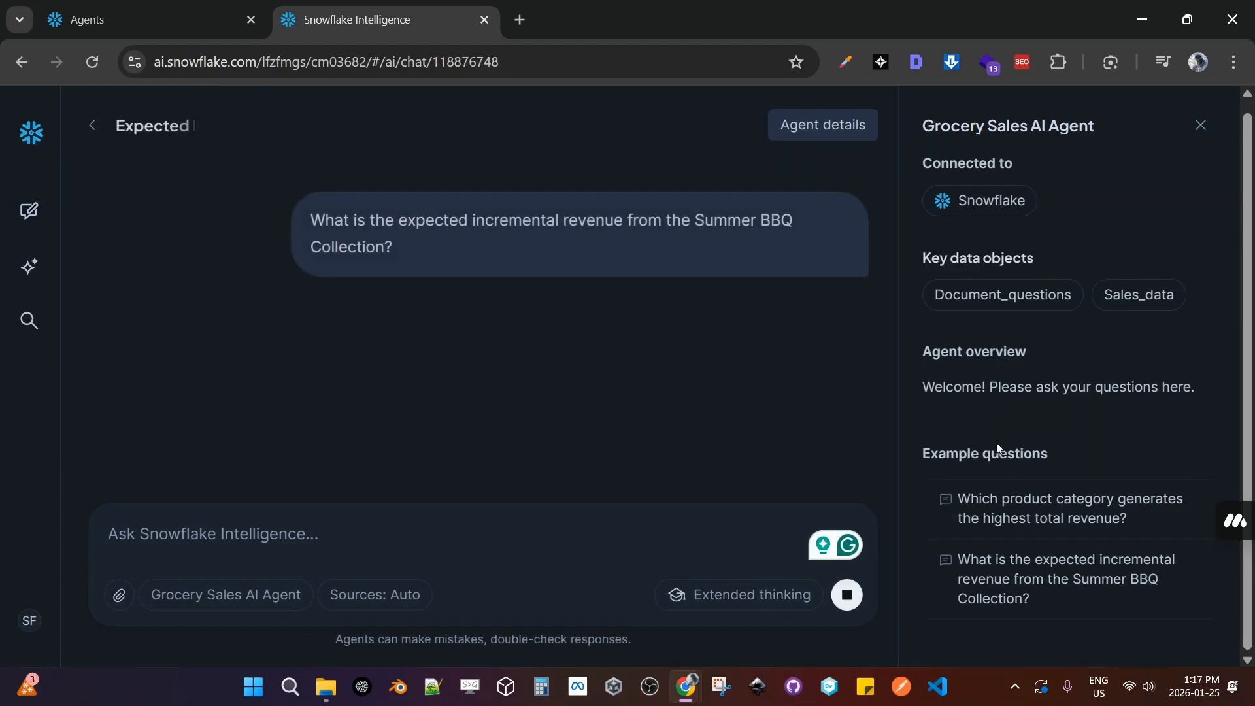
{"action": "left_click", "coordinate": [1200, 123]}
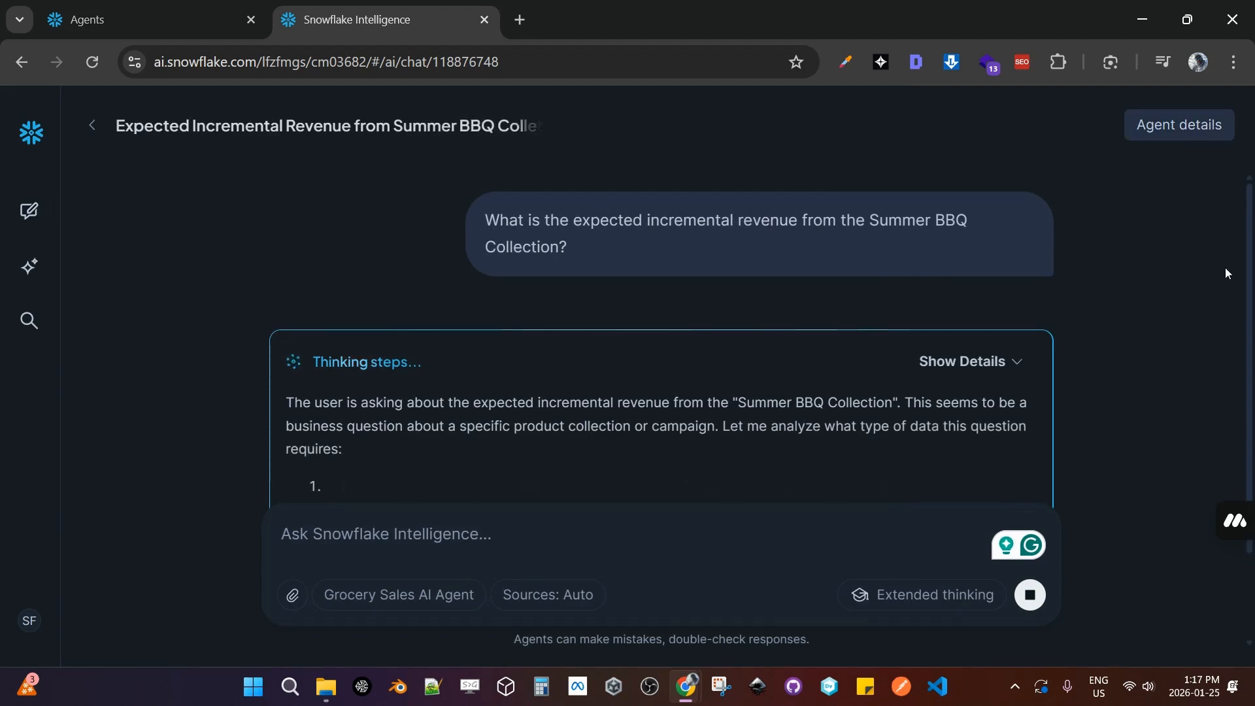
{"action": "left_click", "coordinate": [1197, 125]}
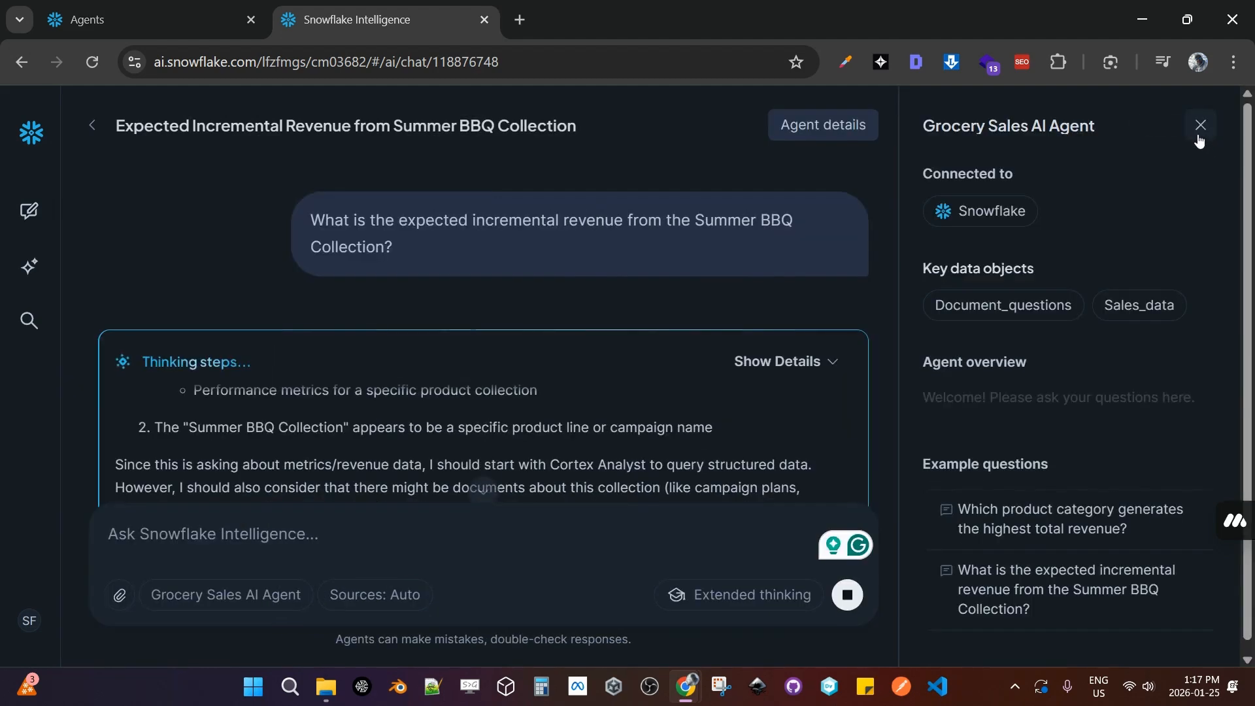
{"action": "left_click", "coordinate": [1200, 127]}
Review the agent's reasoning, cited source documents and written answer on the Summer BBQ Collection's expected incremental revenue.
{"action": "scroll", "coordinate": [932, 336], "scroll_direction": "down", "scroll_amount": 2}
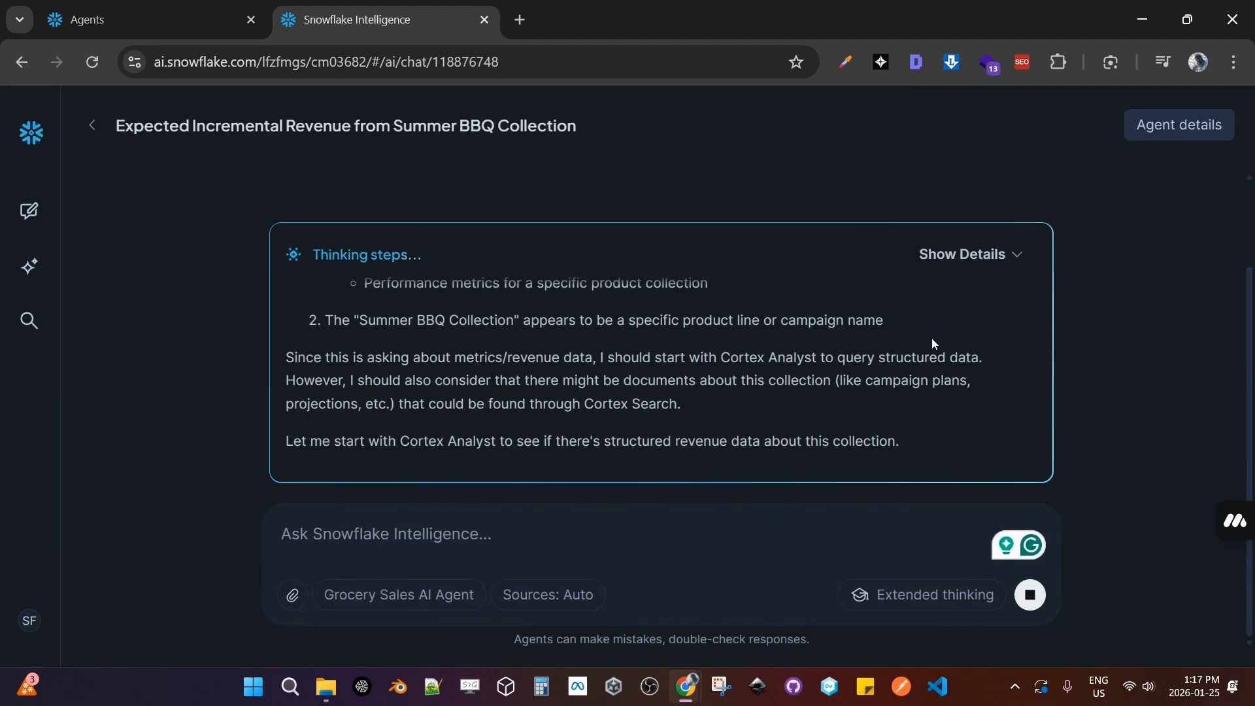
{"action": "scroll", "coordinate": [587, 361], "scroll_direction": "up", "scroll_amount": 2}
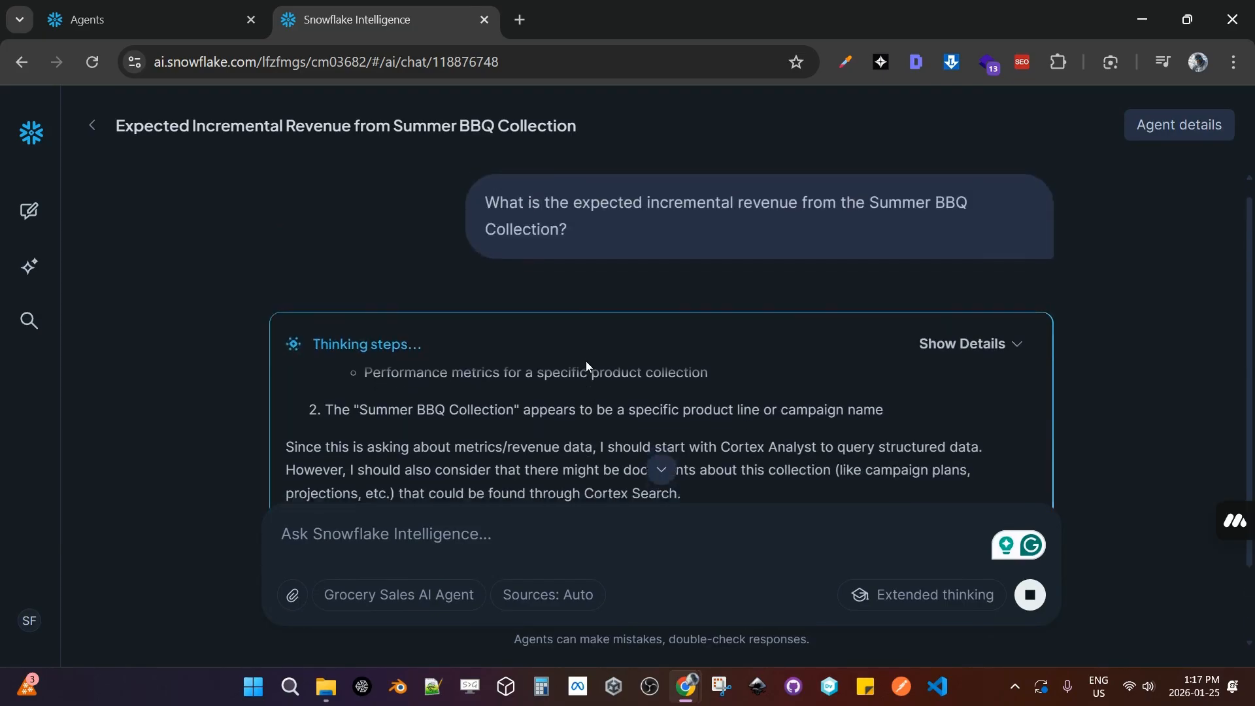
{"action": "scroll", "coordinate": [586, 361], "scroll_direction": "down", "scroll_amount": 2}
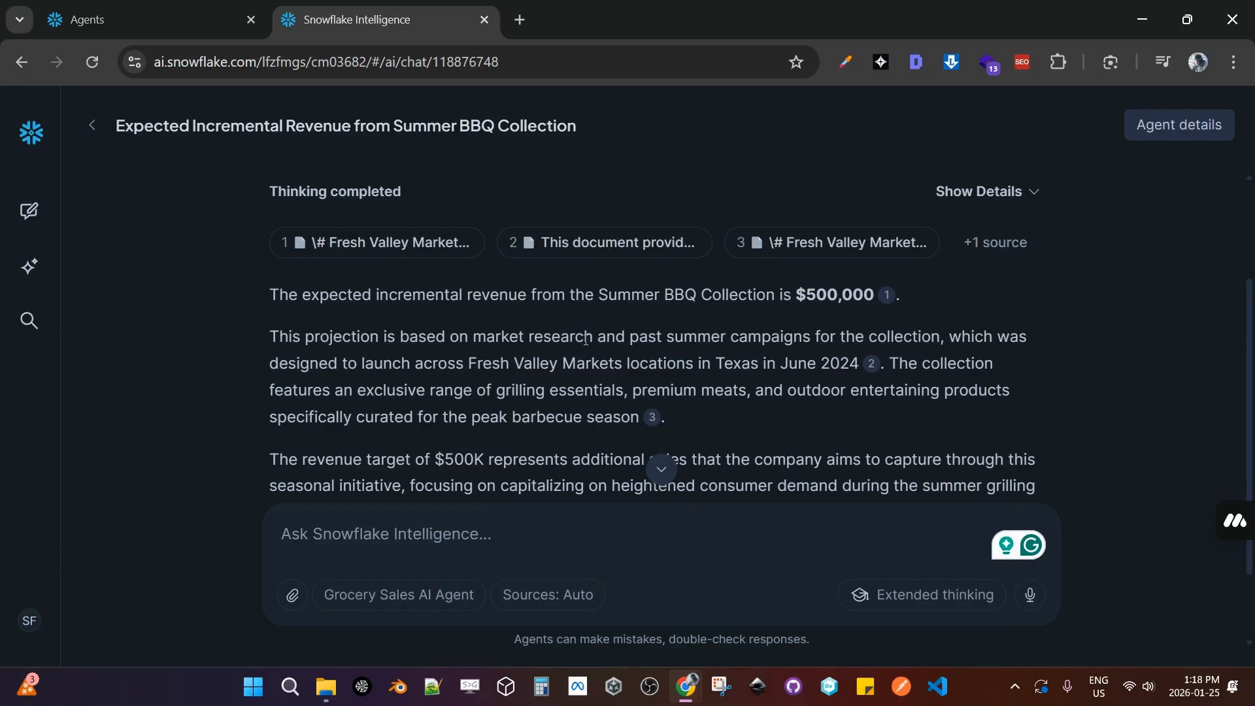
{"action": "scroll", "coordinate": [455, 387], "scroll_direction": "down", "scroll_amount": 2}
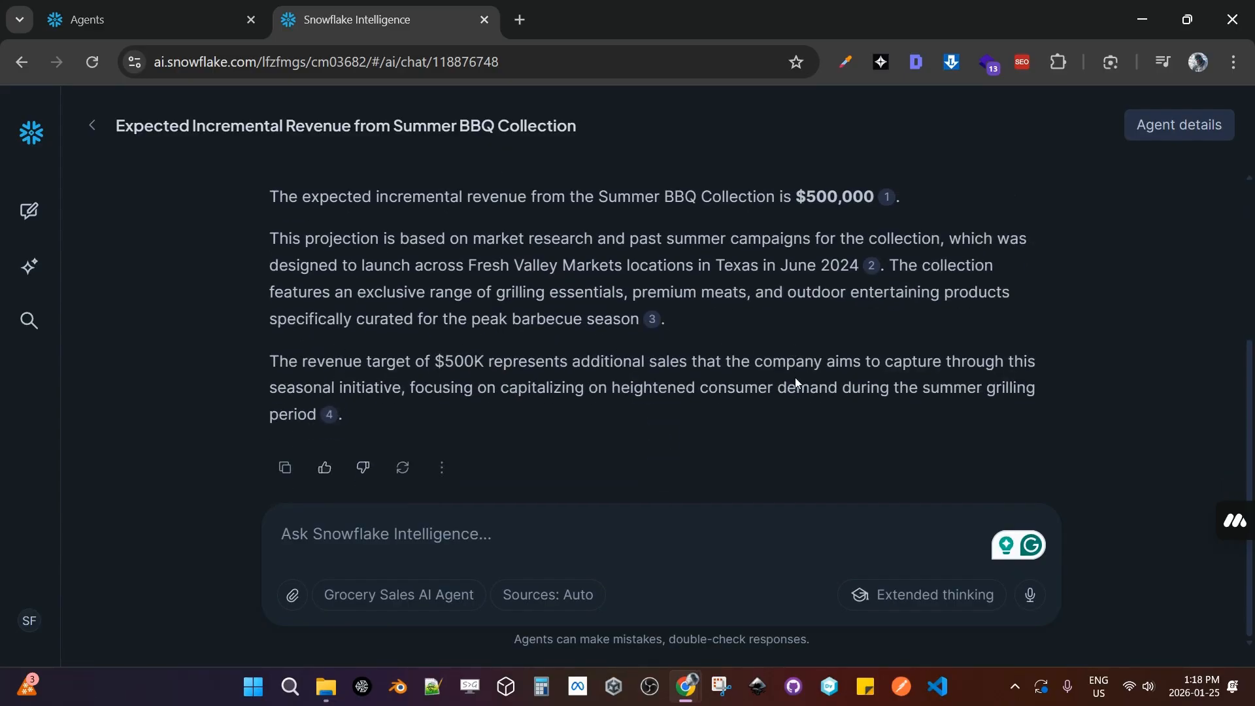
{"action": "scroll", "coordinate": [657, 490], "scroll_direction": "up", "scroll_amount": 5}
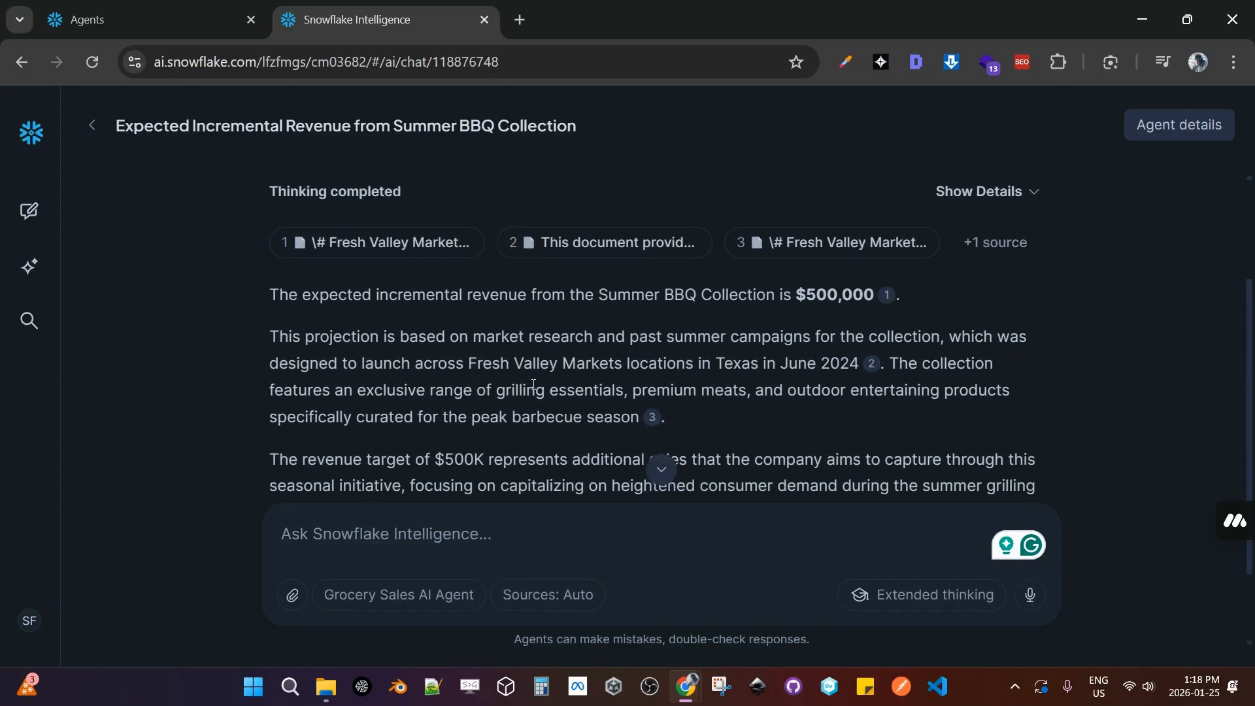
{"action": "scroll", "coordinate": [689, 482], "scroll_direction": "down", "scroll_amount": 5}
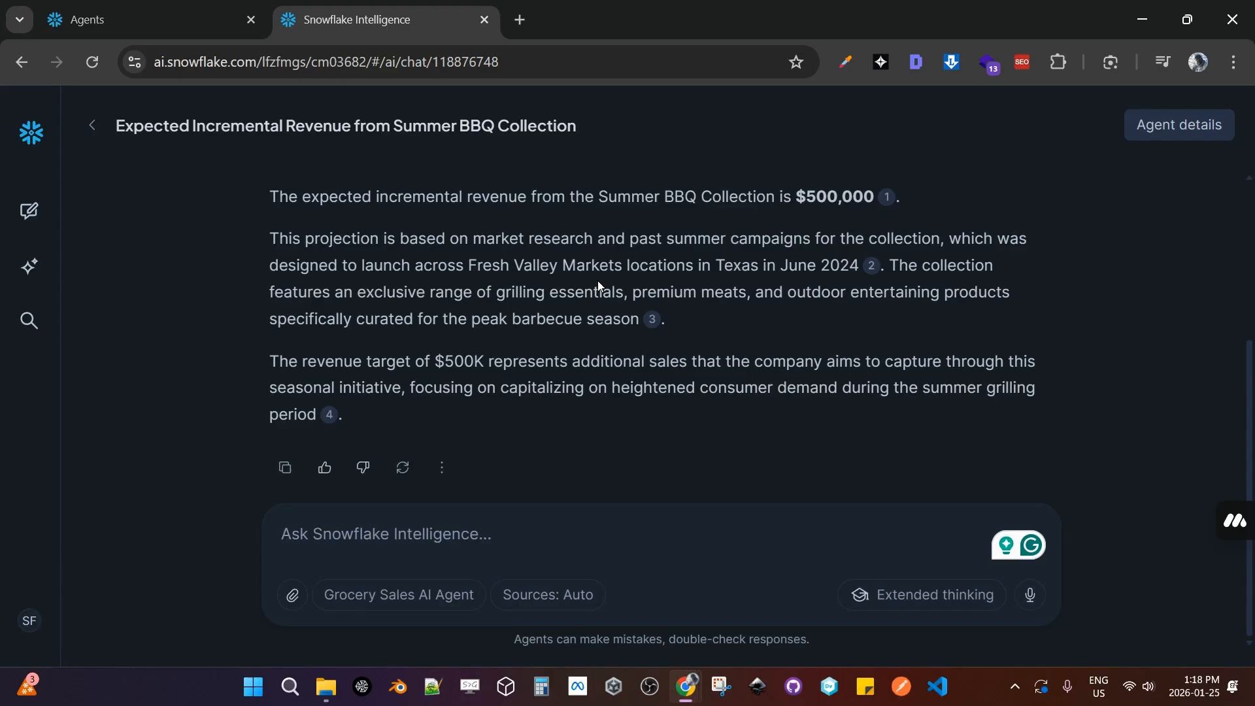
{"action": "scroll", "coordinate": [817, 296], "scroll_direction": "up", "scroll_amount": 4}
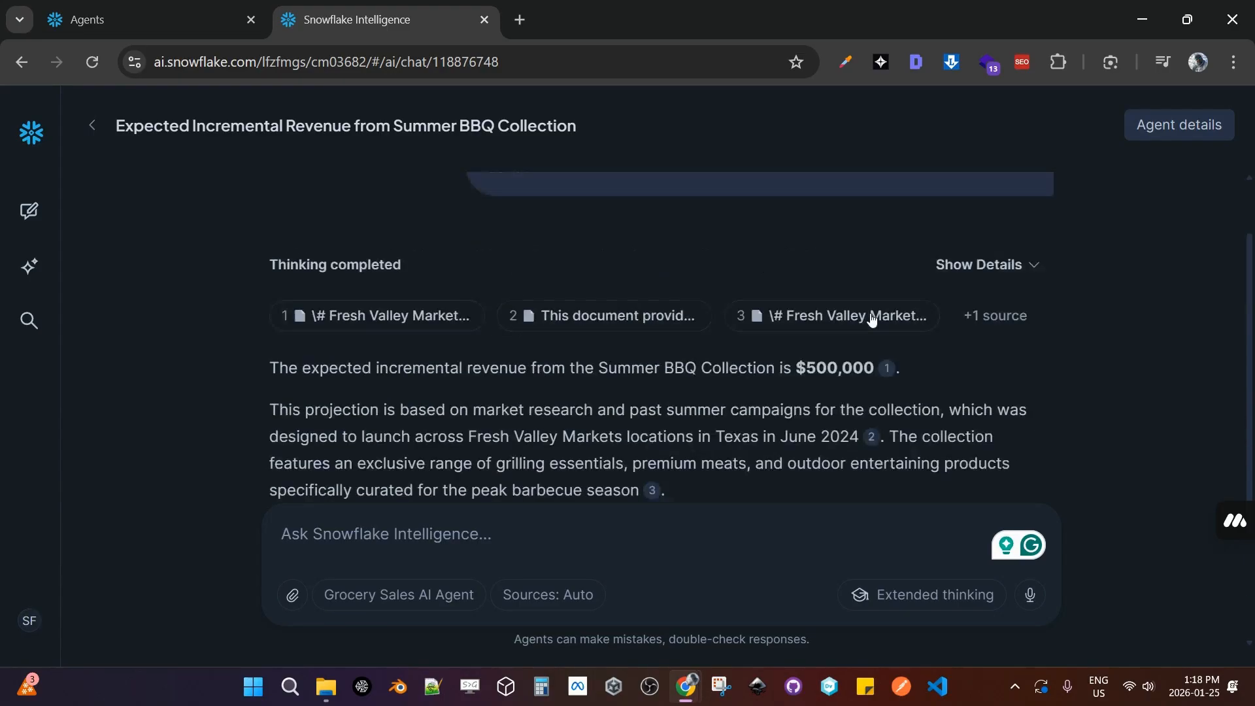
{"action": "scroll", "coordinate": [888, 317], "scroll_direction": "down", "scroll_amount": 1}
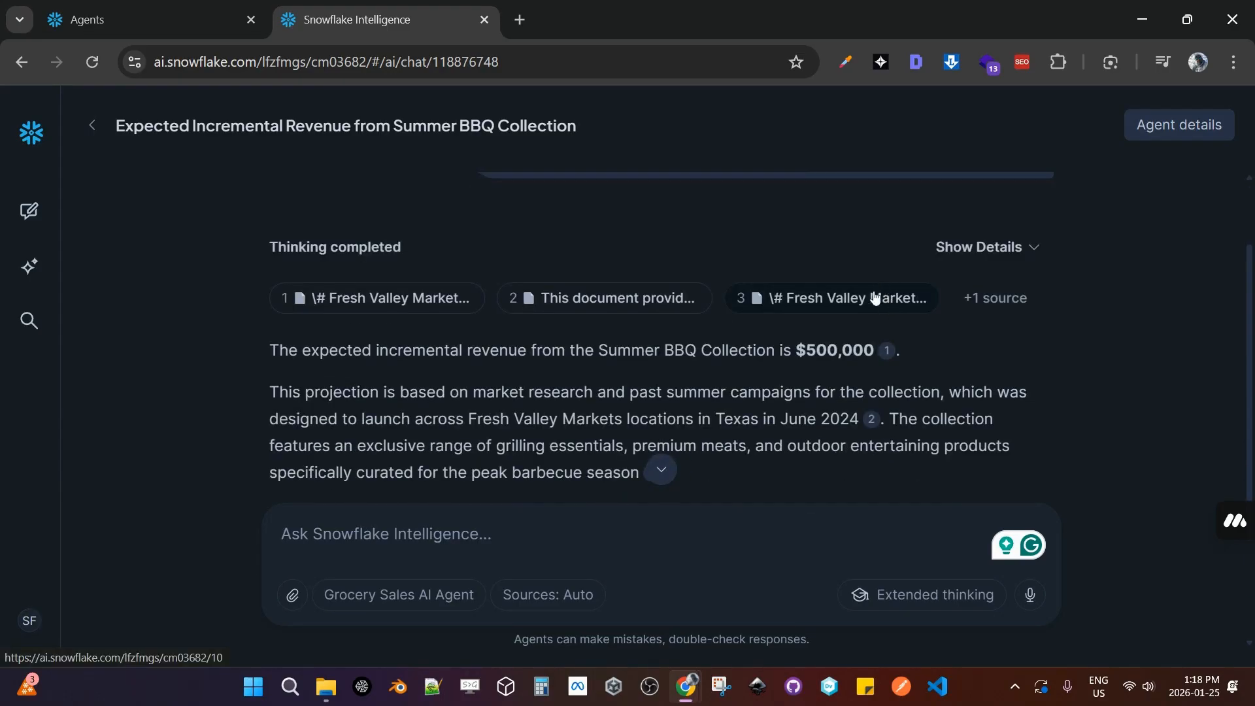
{"action": "scroll", "coordinate": [877, 294], "scroll_direction": "down", "scroll_amount": 1}
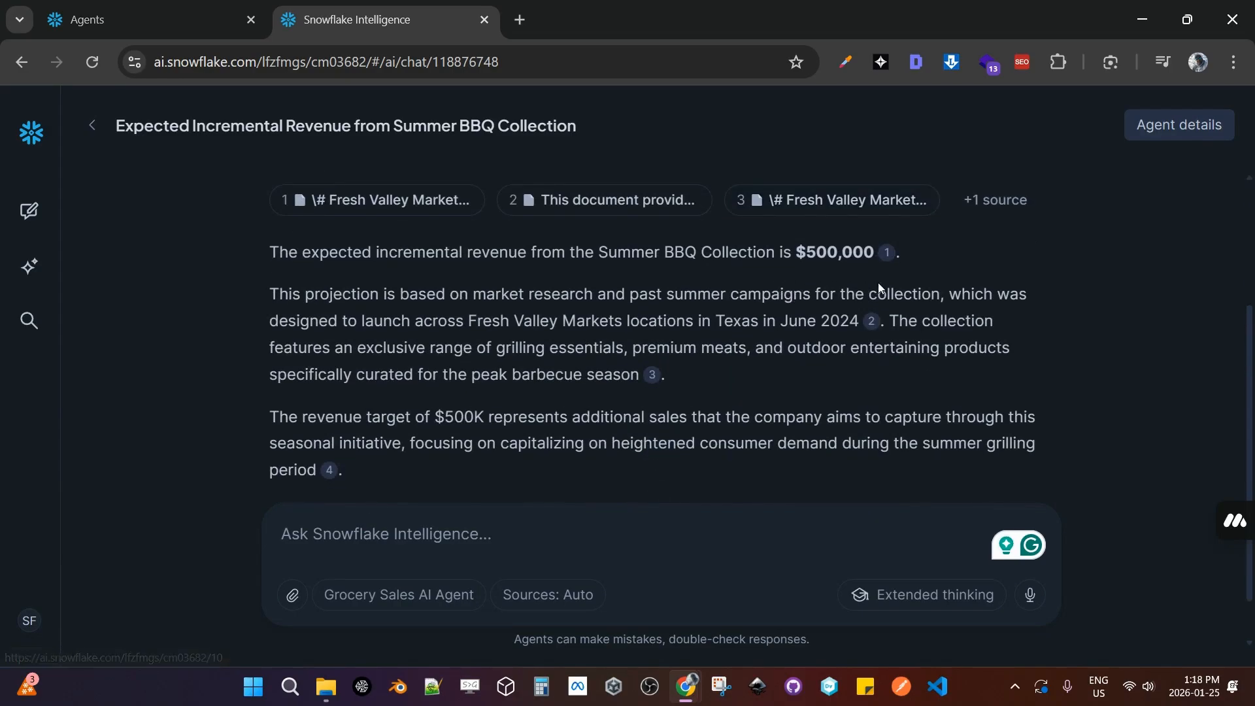
{"action": "scroll", "coordinate": [921, 260], "scroll_direction": "down", "scroll_amount": 1}
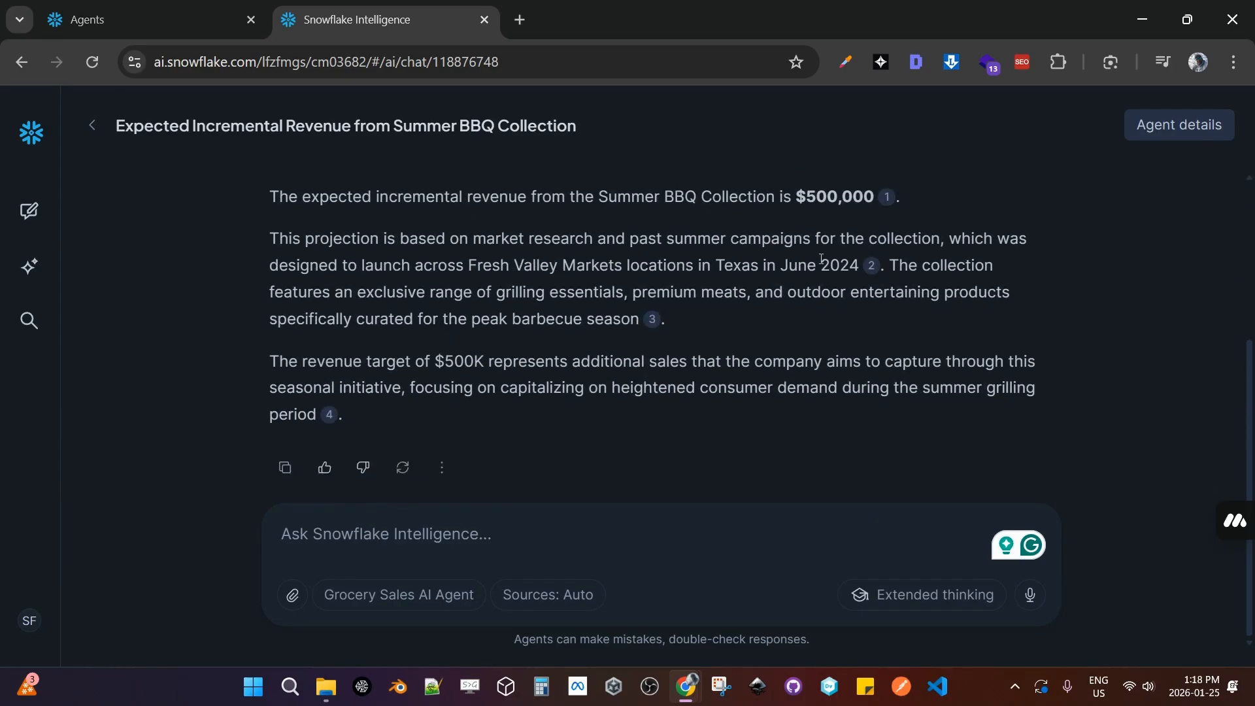